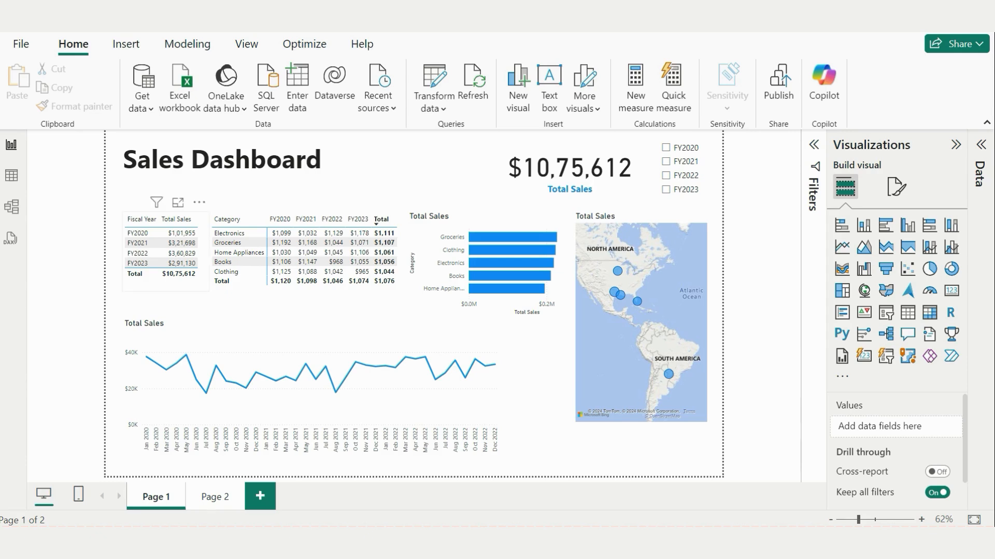
left_click(142, 219)
mouse_move(500, 237)
mouse_move(668, 374)
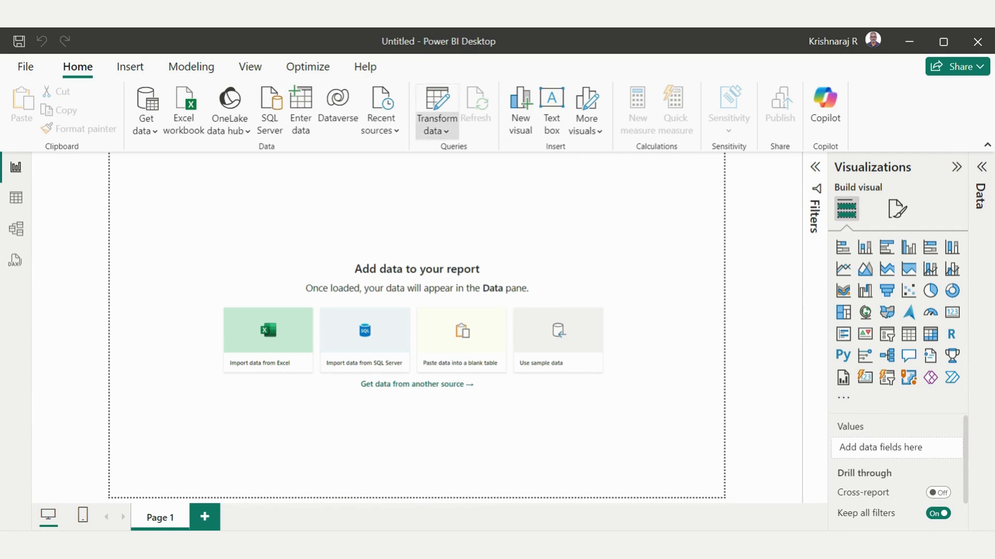
- Open the Power Query Editor and import the Text/CSV file Dynamic_Sales_Dashboard_Dataset from the Exercise 1 folder as a new source
left_click(436, 131)
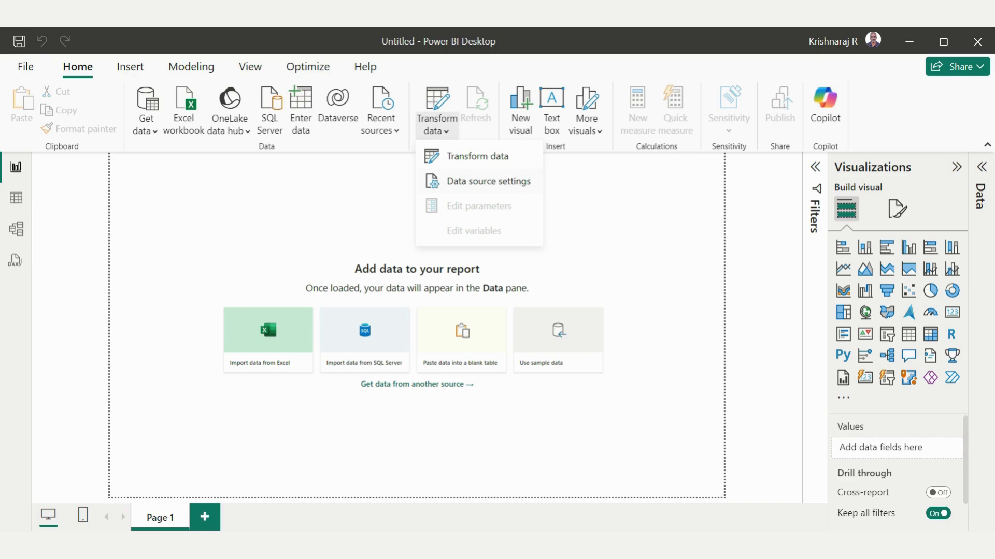
left_click(478, 156)
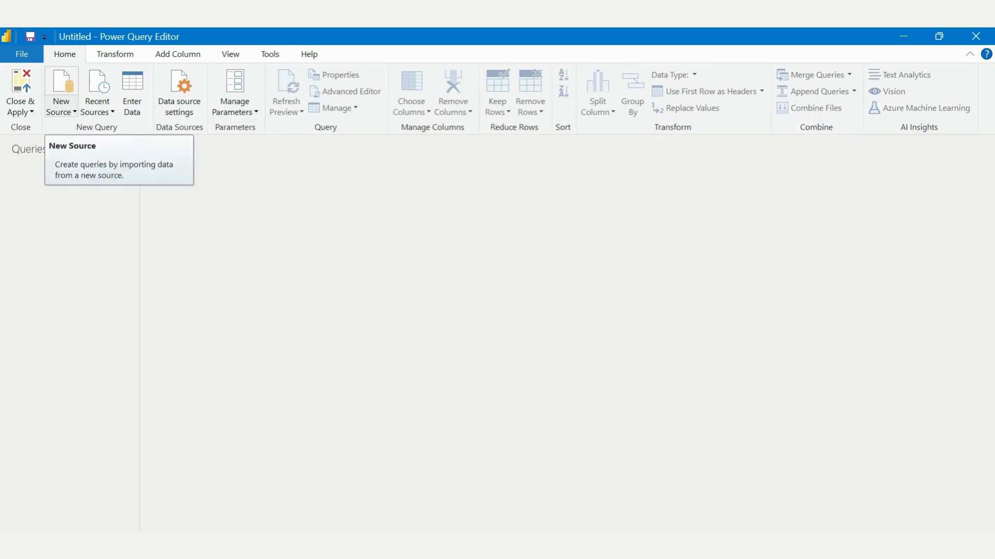
left_click(61, 107)
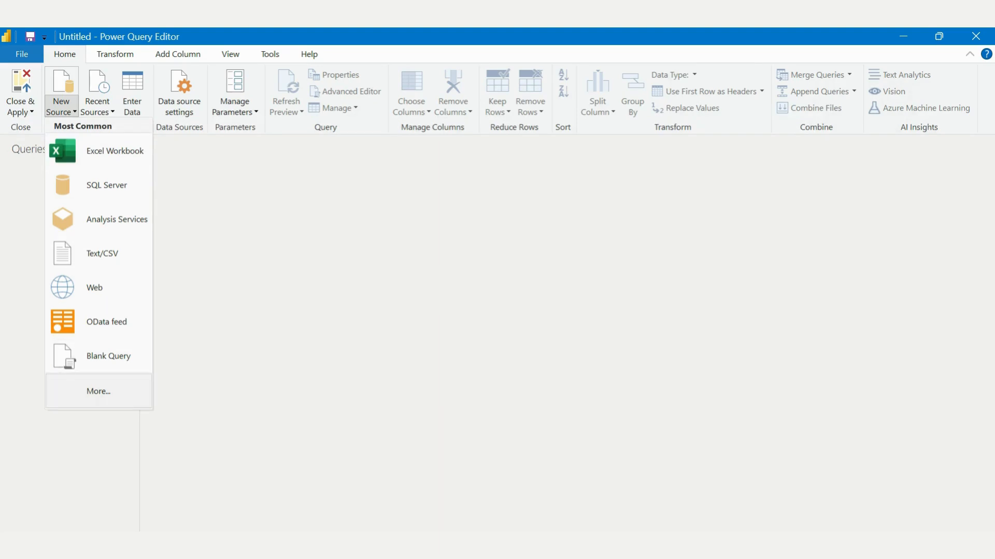
left_click(98, 391)
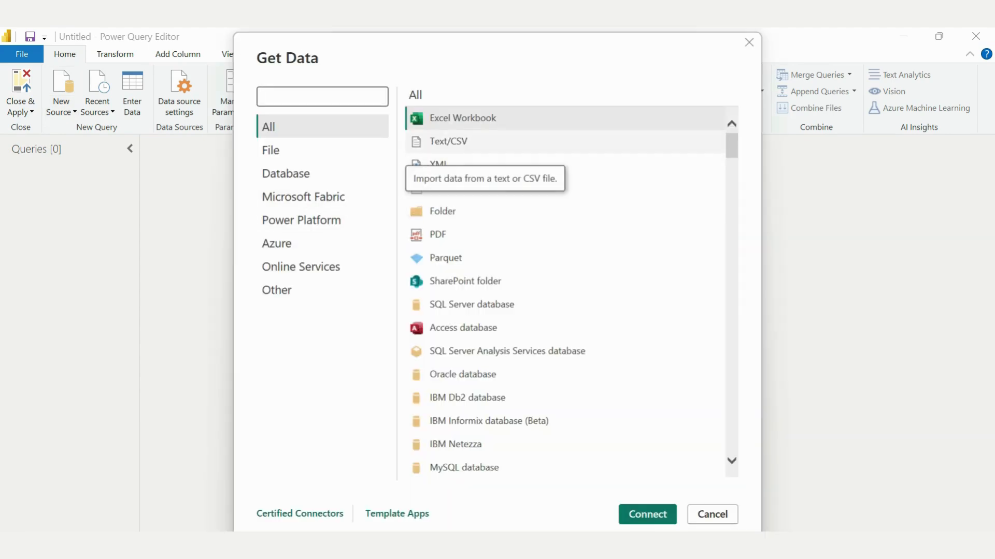
left_click(448, 141)
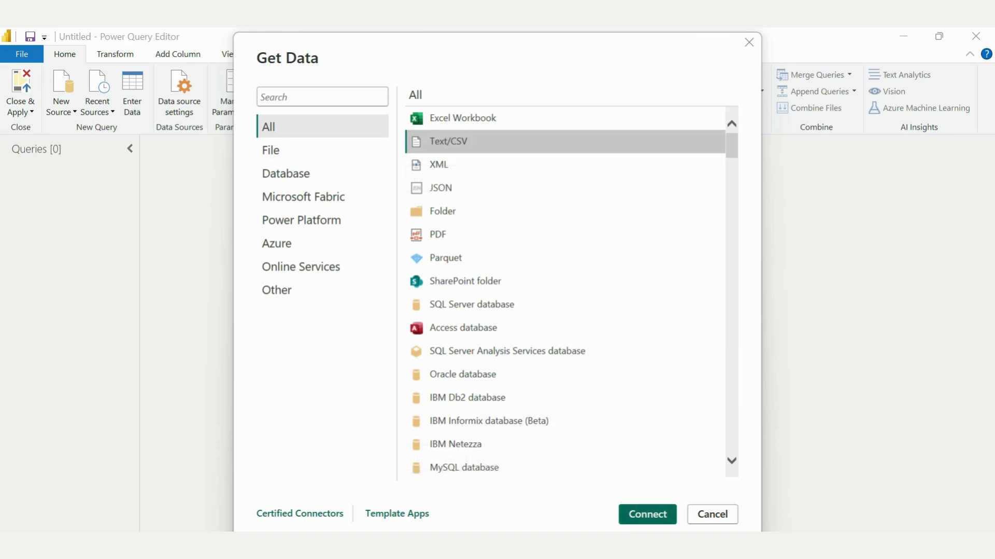
left_click(647, 514)
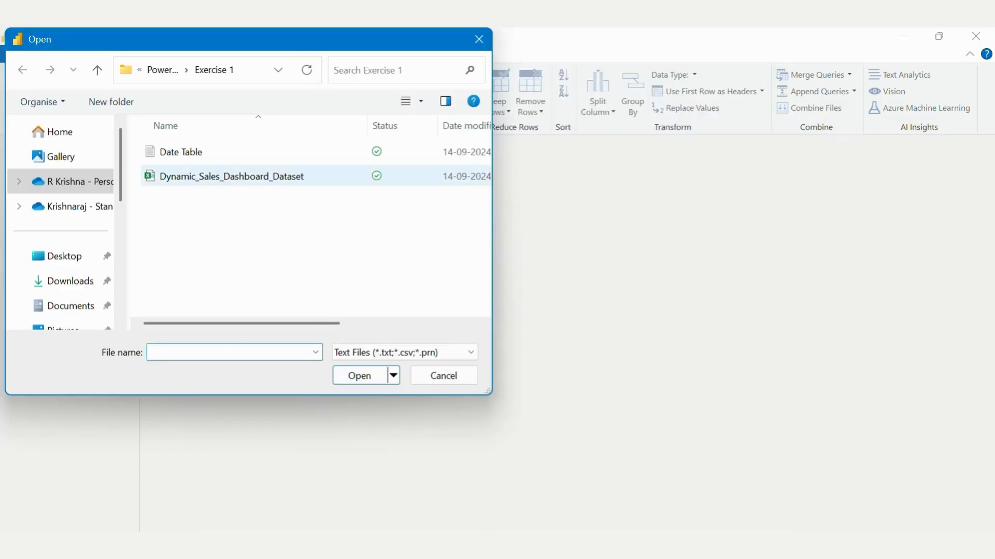
left_click(231, 177)
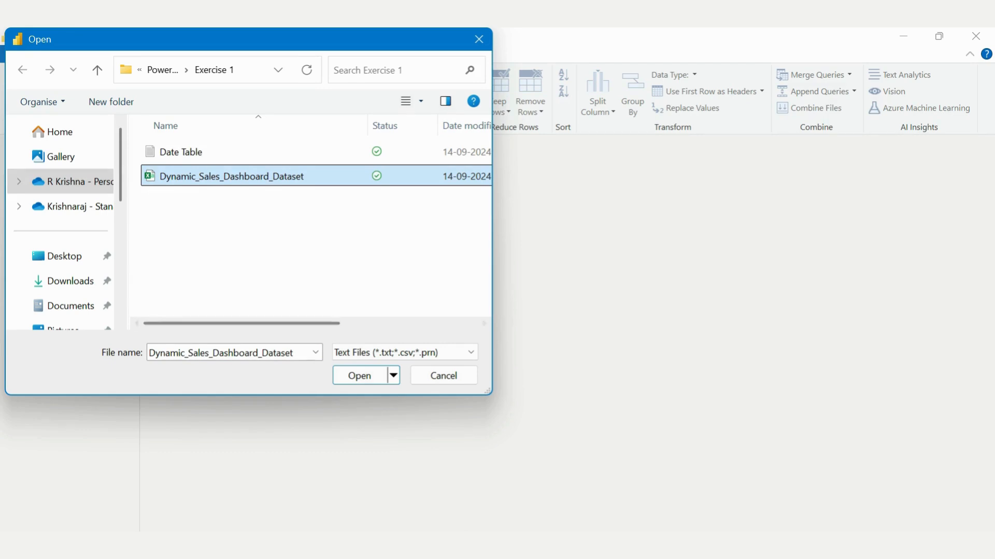
left_click(359, 376)
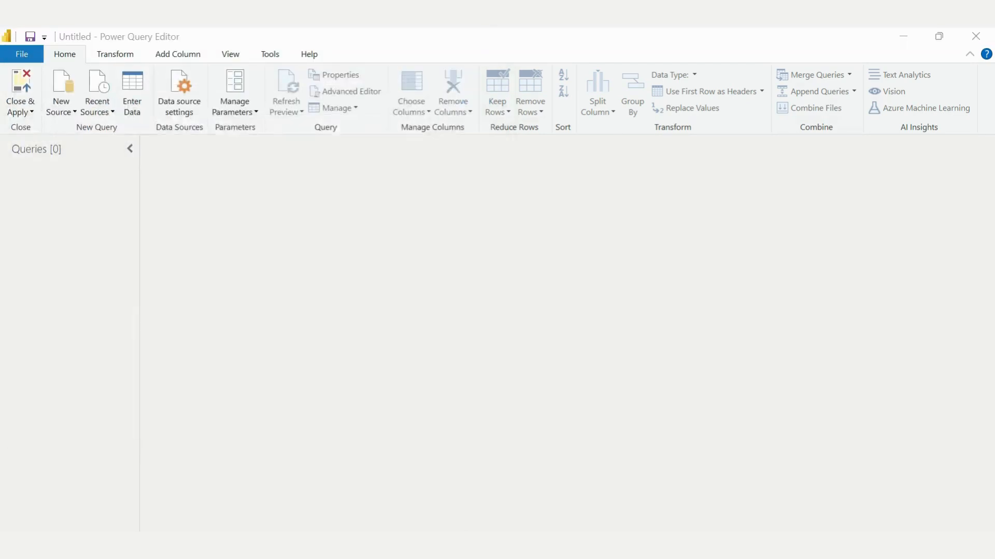
key("Return")
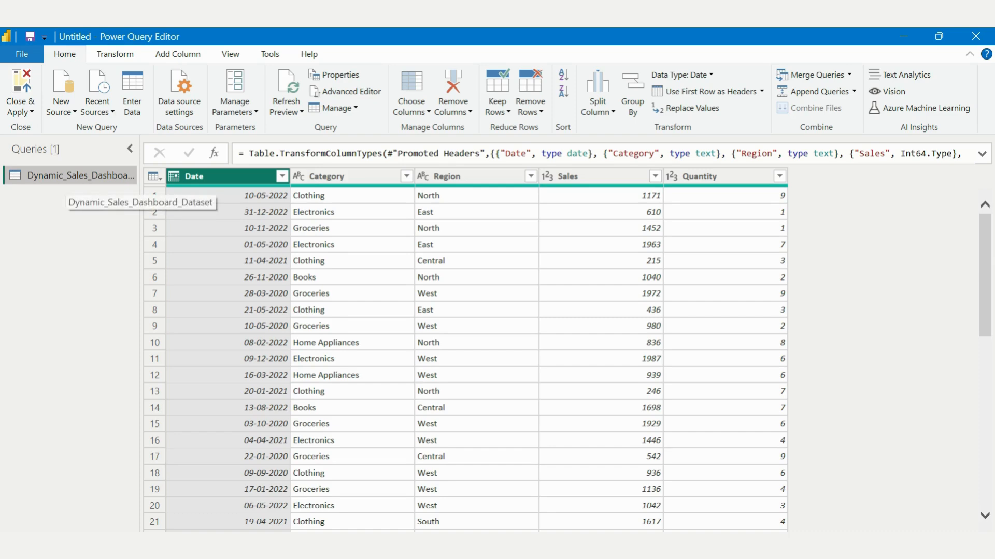
- Rename the imported dataset query as Sales
right_click(74, 177)
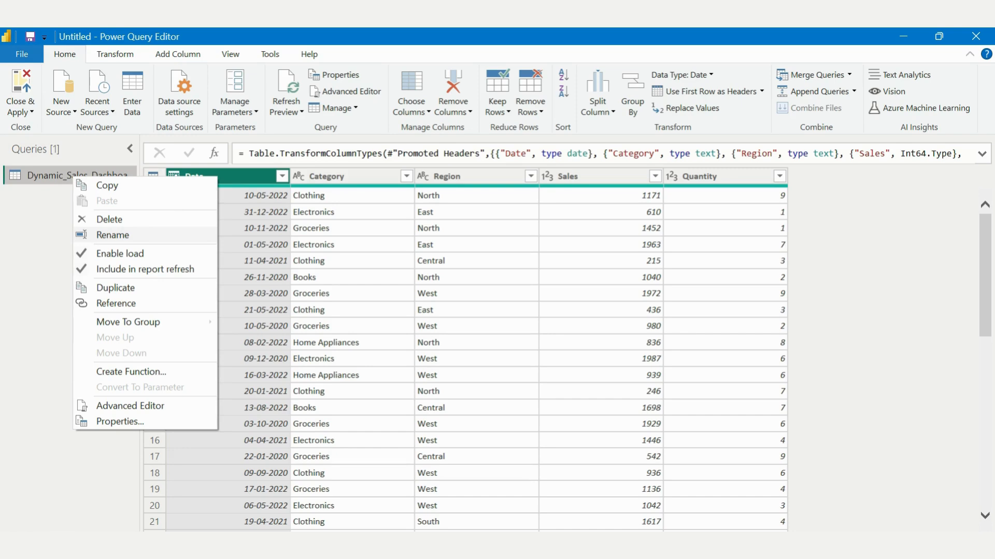
key("Return")
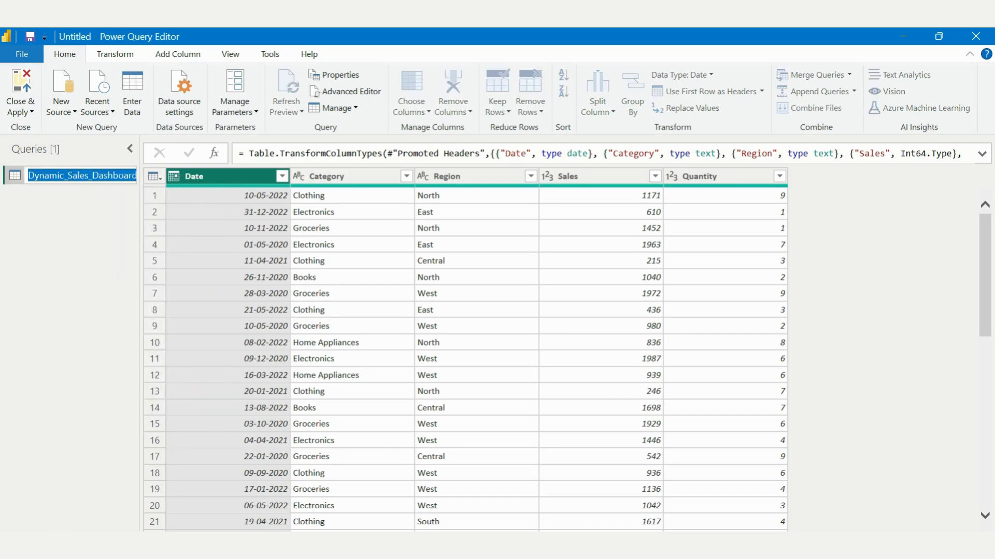
type("Sales")
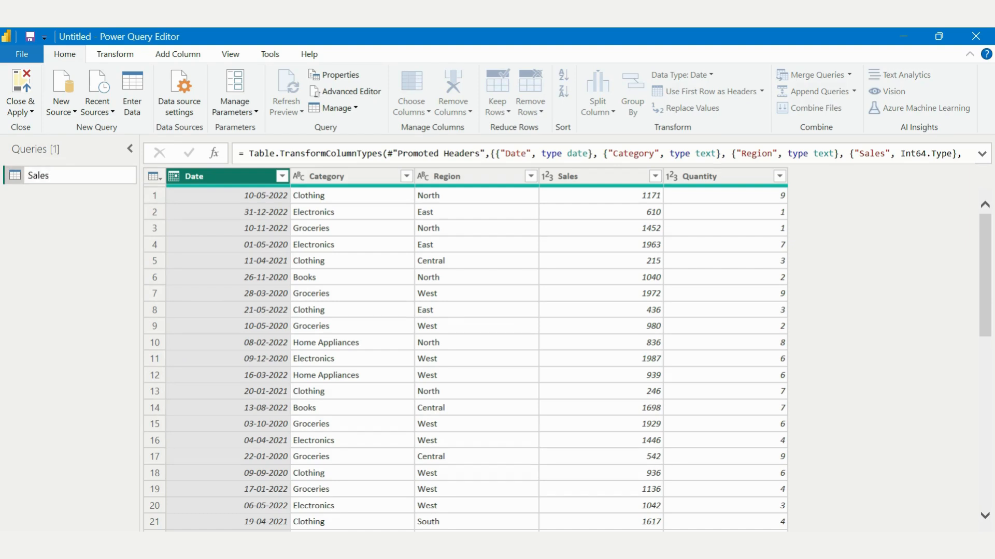
key("Return")
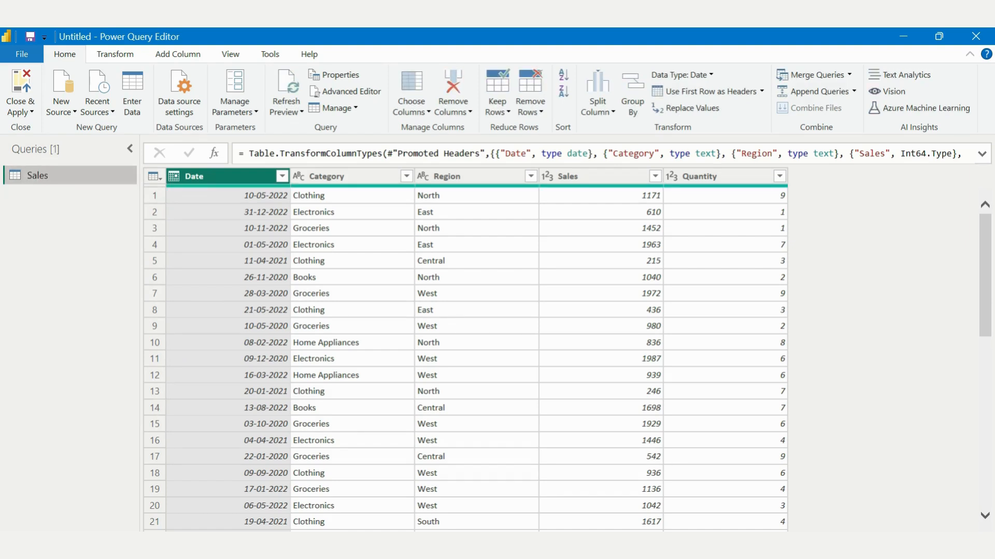
- Create a blank query and replace its entire M code with the code copied from Date Table.txt
left_click(61, 109)
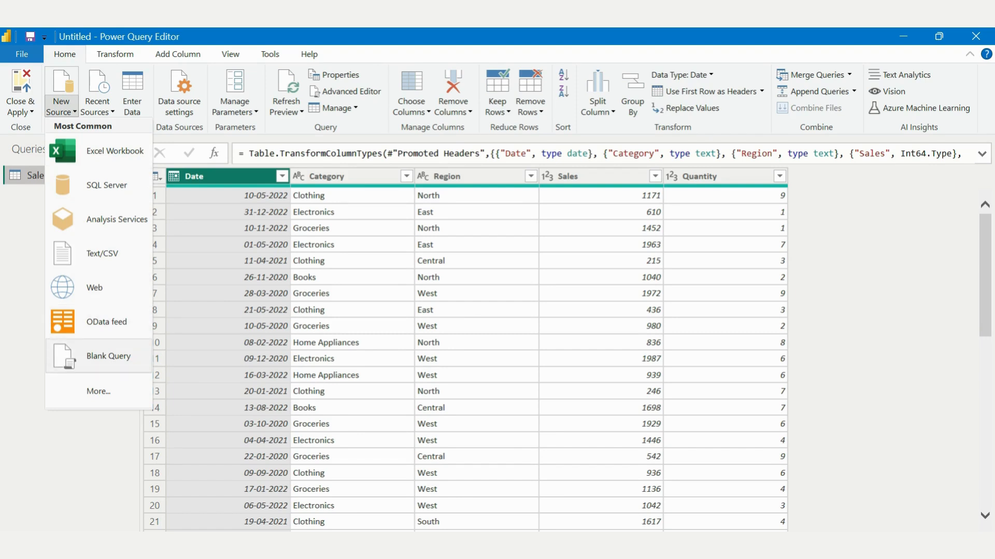
left_click(99, 356)
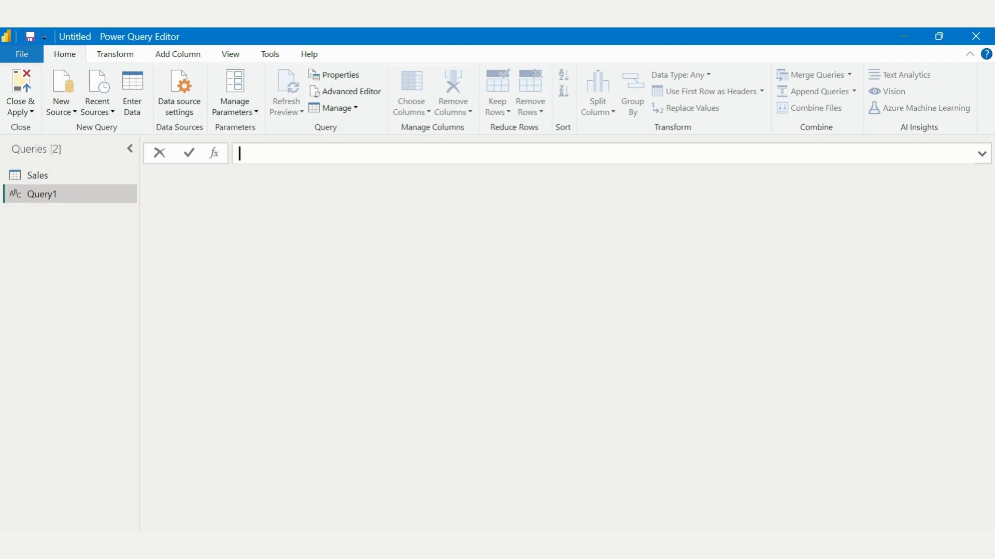
left_click(345, 91)
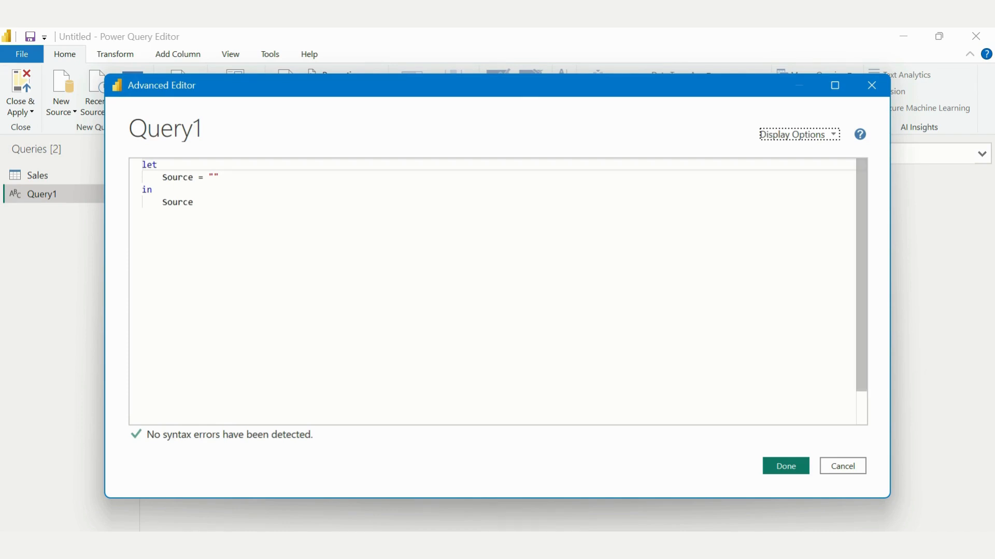
key("alt+Tab")
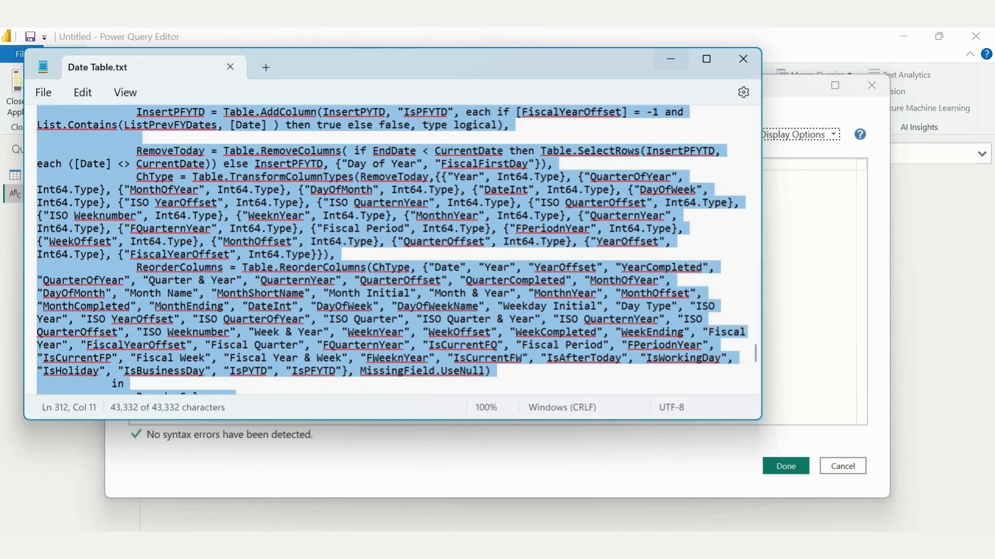
key("alt+Tab")
key("ctrl+a")
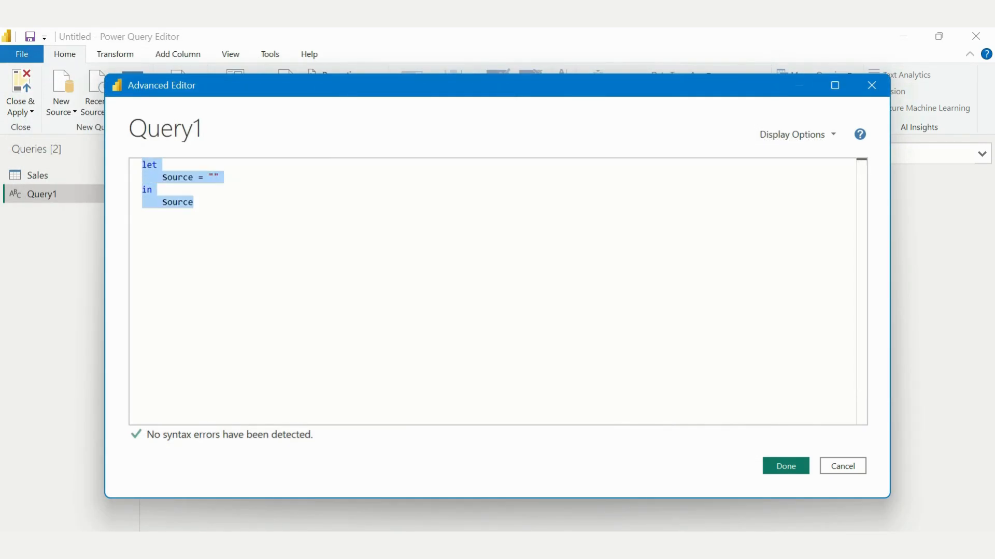
key("ctrl+v")
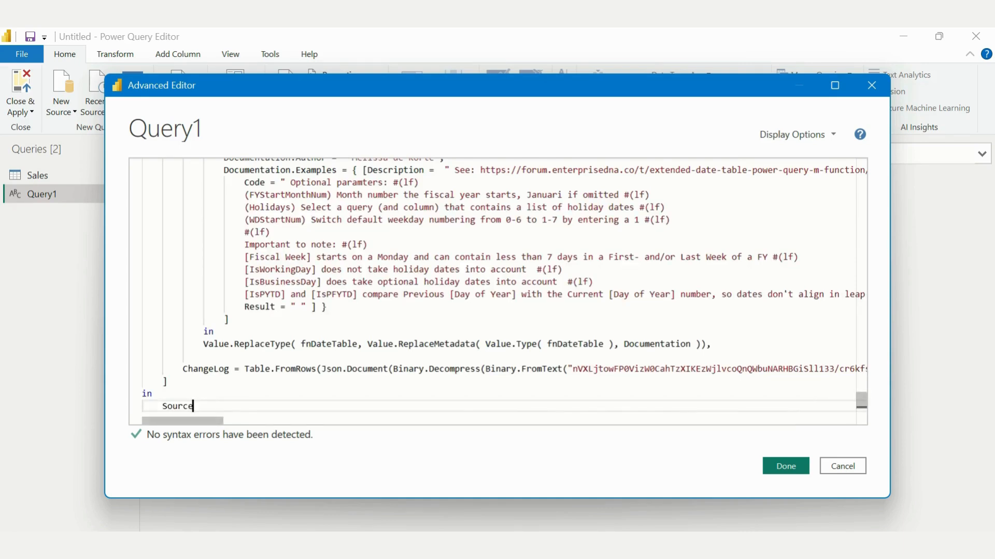
left_click(785, 466)
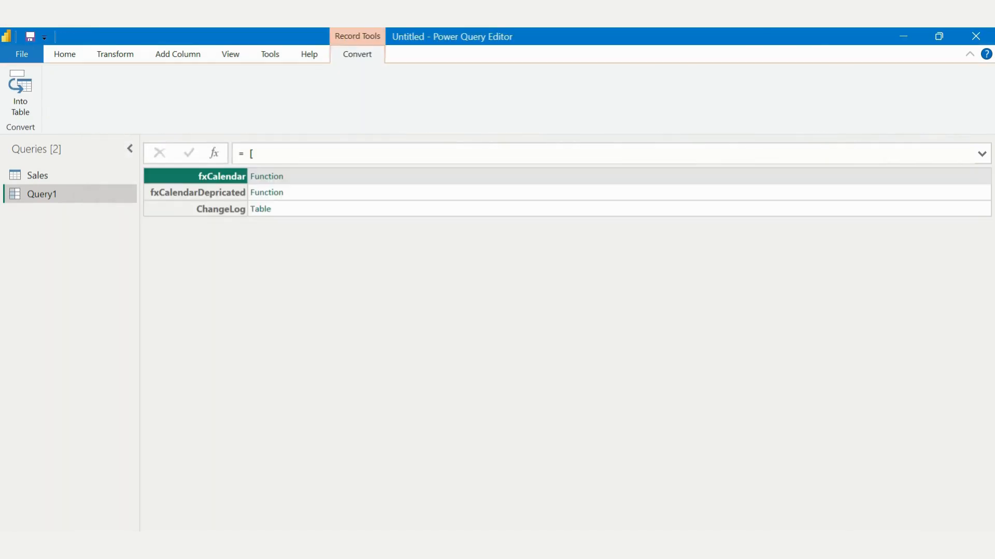
- Open the fxCalendar function from the query's record and set its StartDate to 01-01-2020
left_click(266, 176)
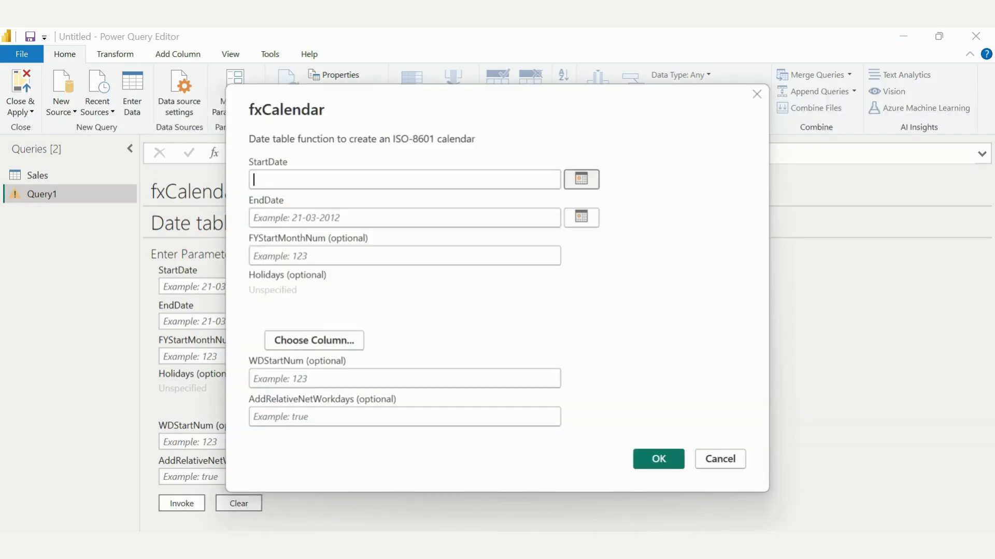
left_click(581, 179)
left_click(428, 198)
left_click(428, 197)
left_click(428, 198)
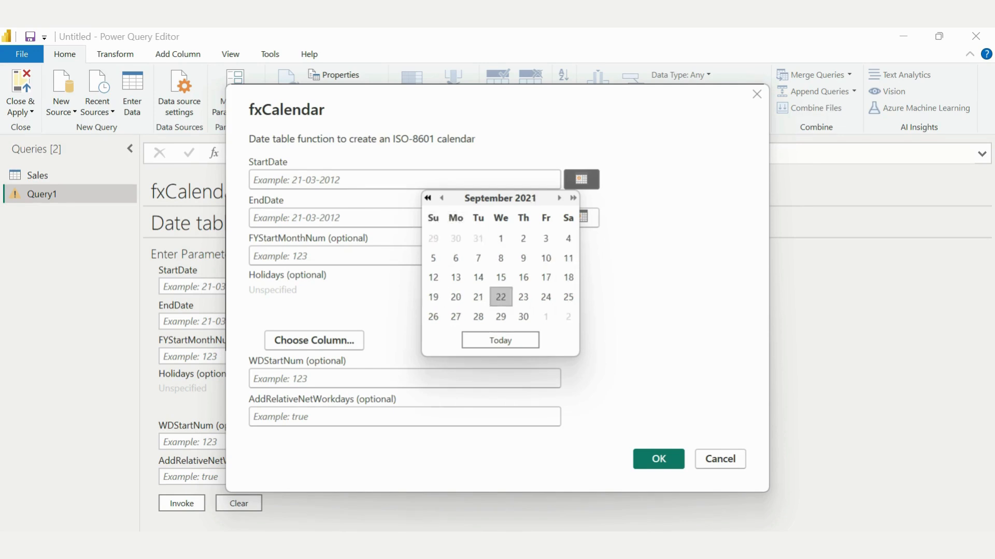
left_click(428, 198)
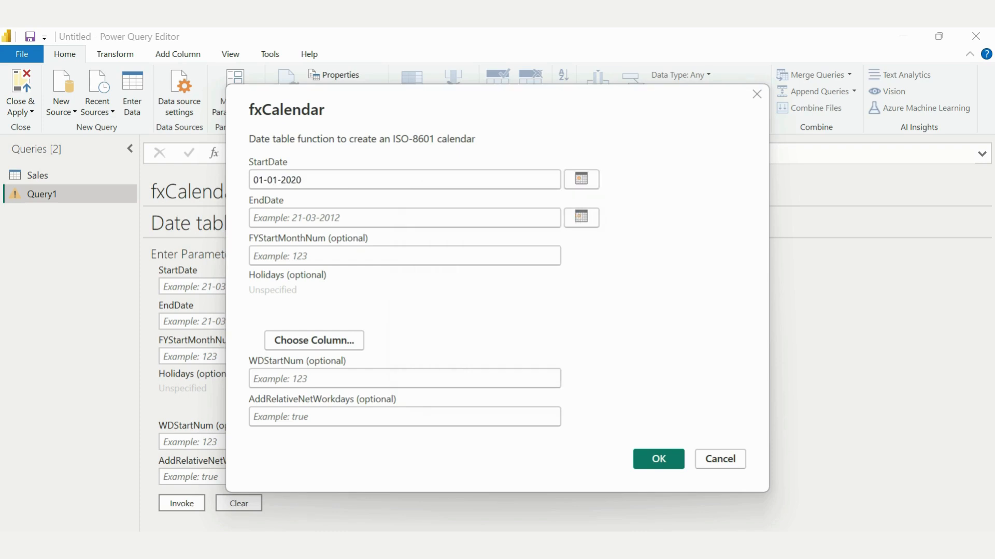
- Set EndDate to 31-12-2025, FYStartMonthNum to 1 and WDStartNum to 1, and invoke fxCalendar to generate the date table
left_click(581, 218)
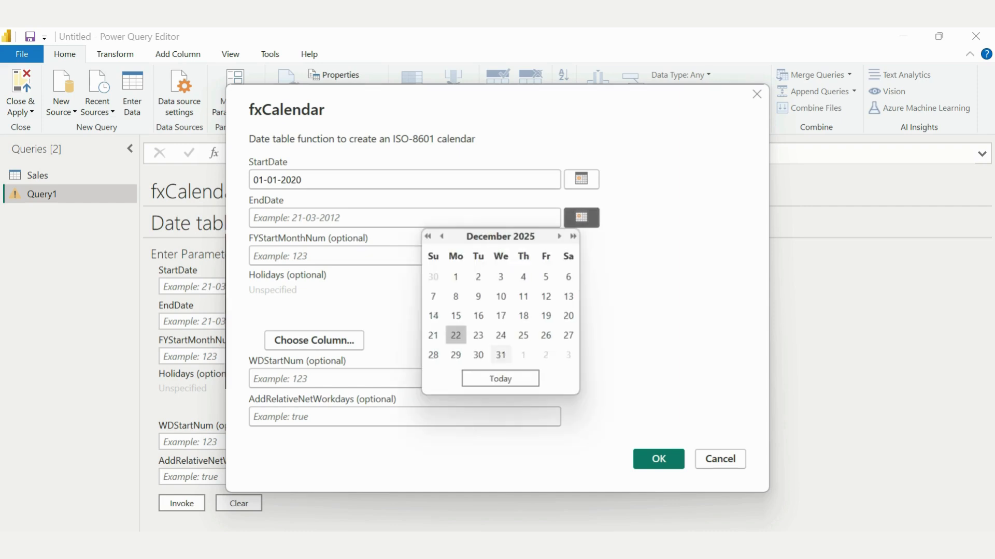
left_click(499, 353)
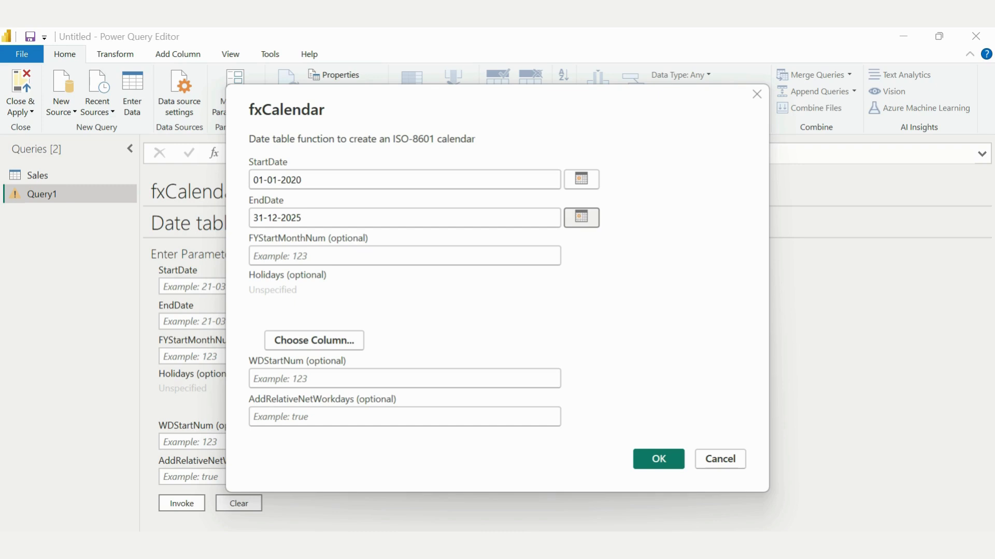
left_click(404, 256)
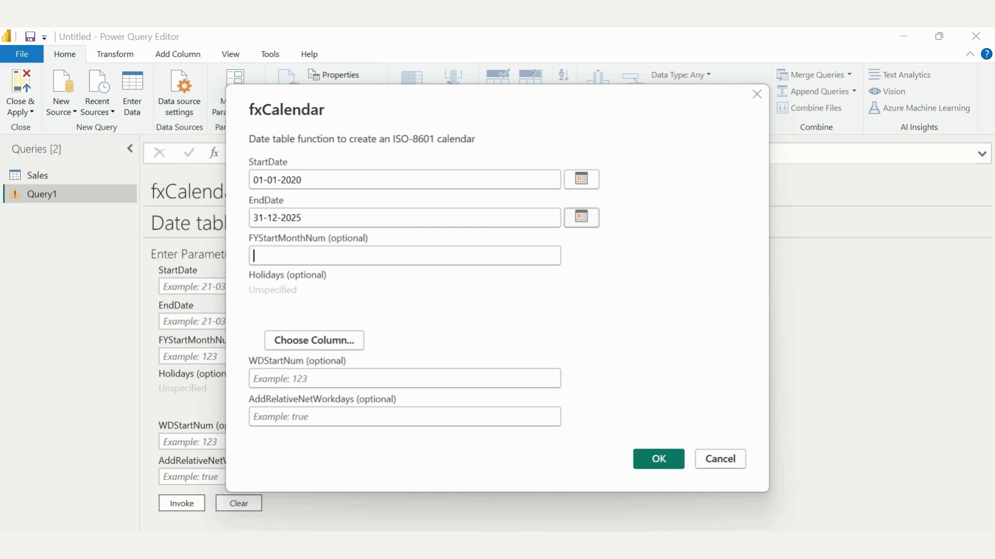
type("1")
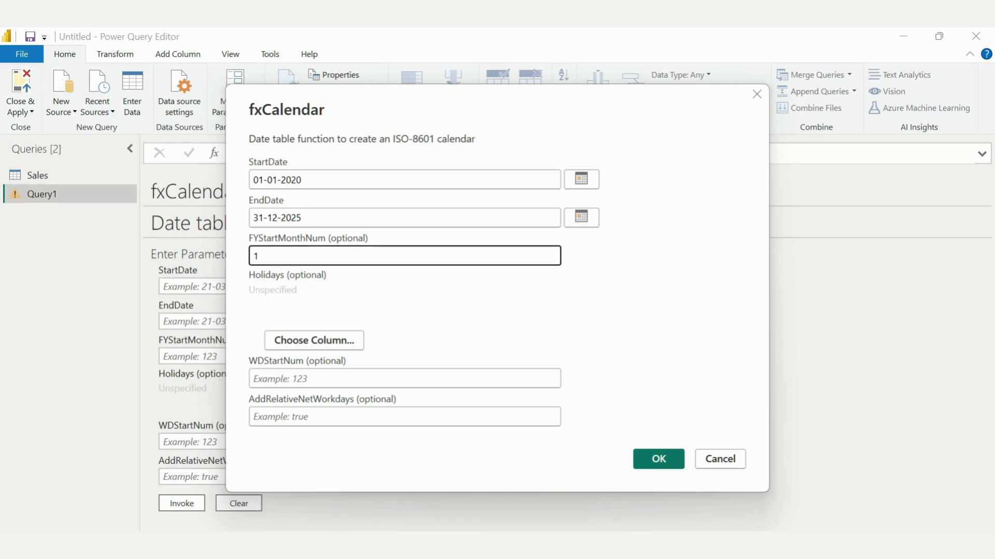
left_click(404, 379)
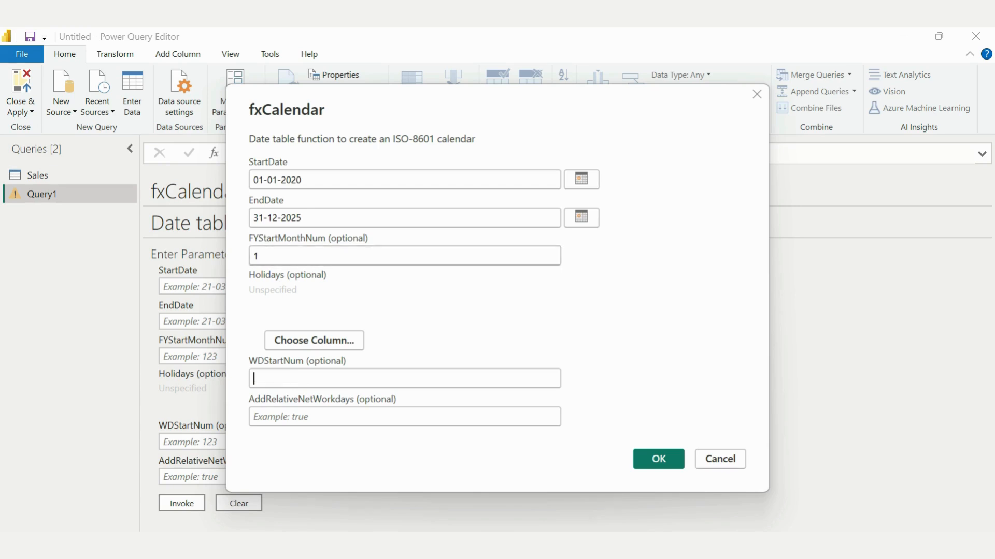
type("1")
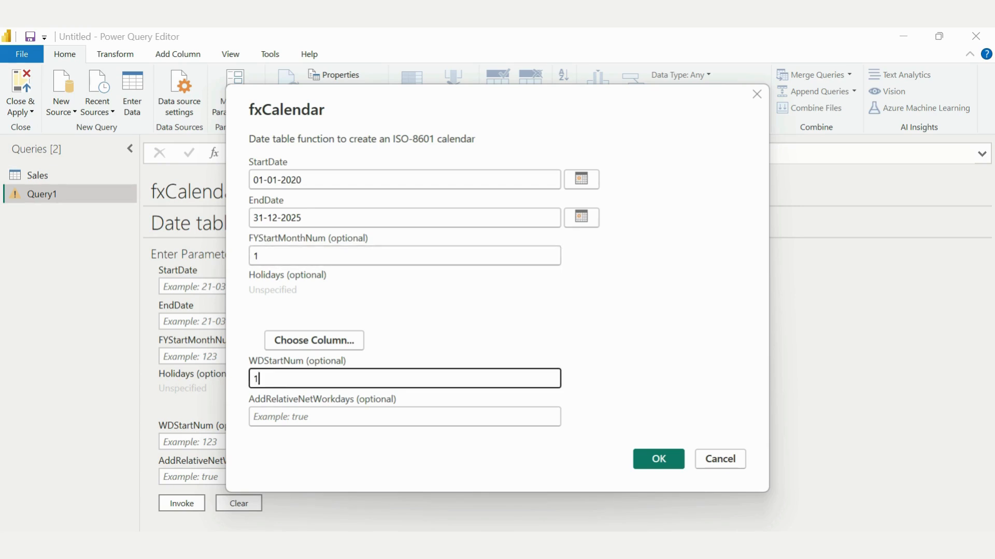
left_click(658, 459)
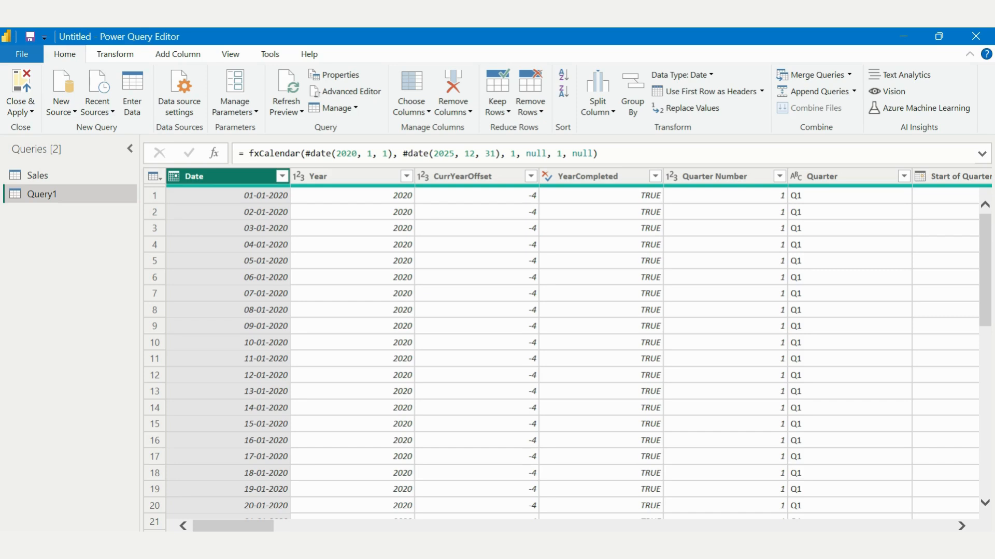
- Rename the generated calendar query as Dates, and close the query editor with all changes applied to the report
right_click(47, 194)
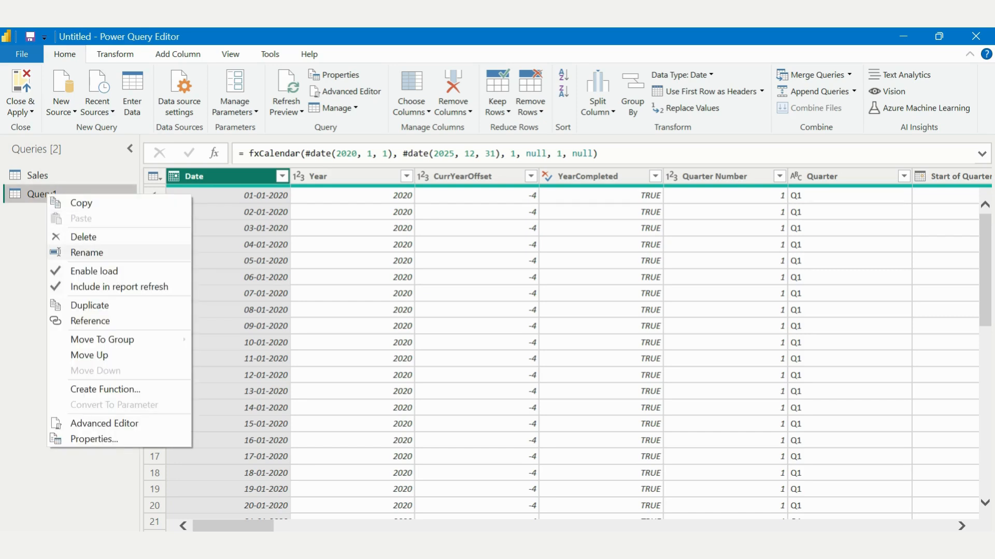
left_click(58, 252)
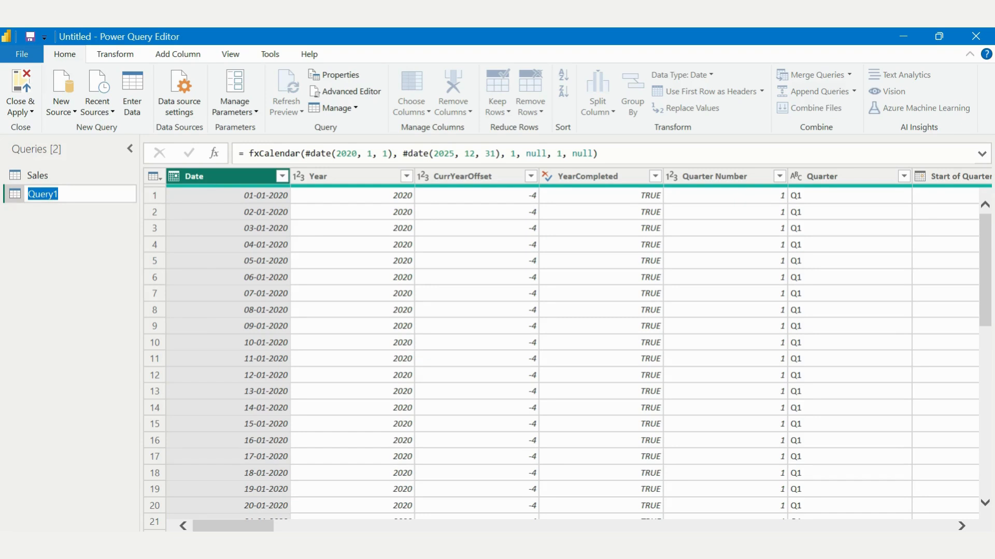
type("Dates")
key("Return")
left_click(21, 112)
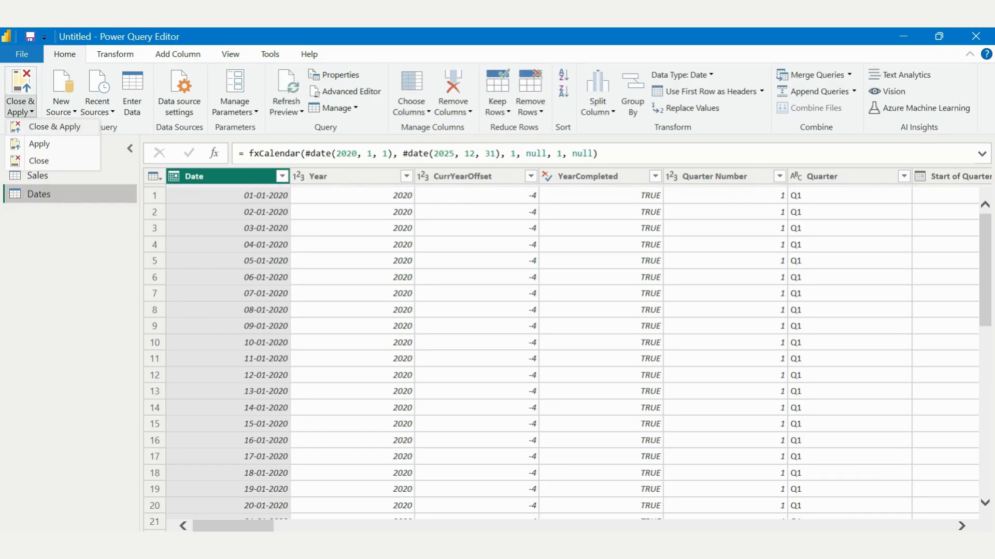
left_click(52, 126)
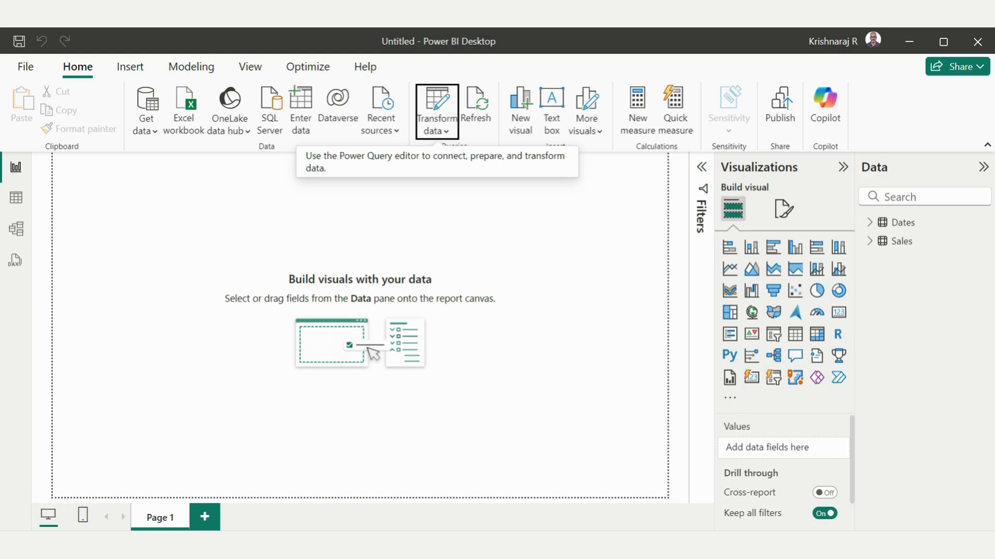
- Arrange the model diagram with the Dates table directly above the Sales table, and shorten the Dates card to leave a gap between them
left_click(16, 229)
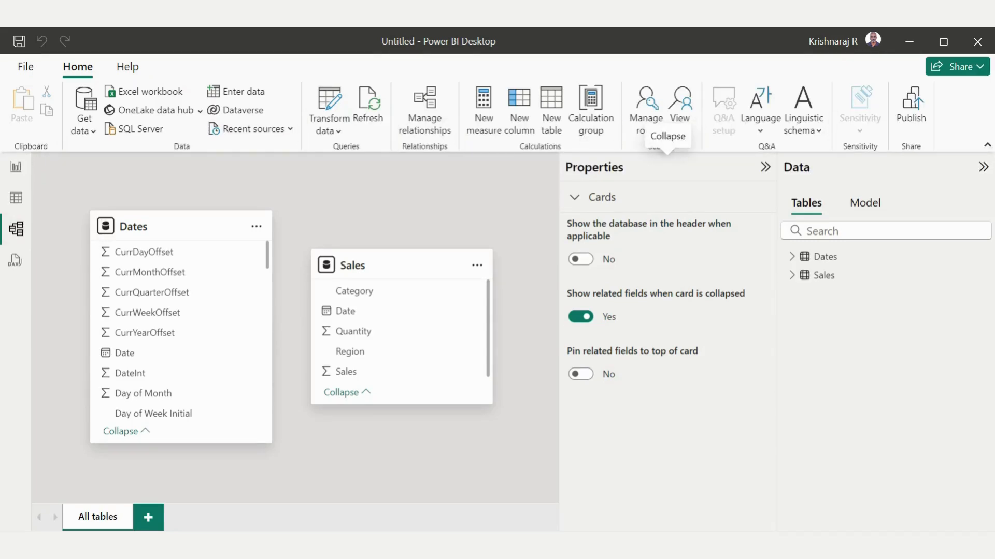
left_click(765, 167)
left_click(983, 167)
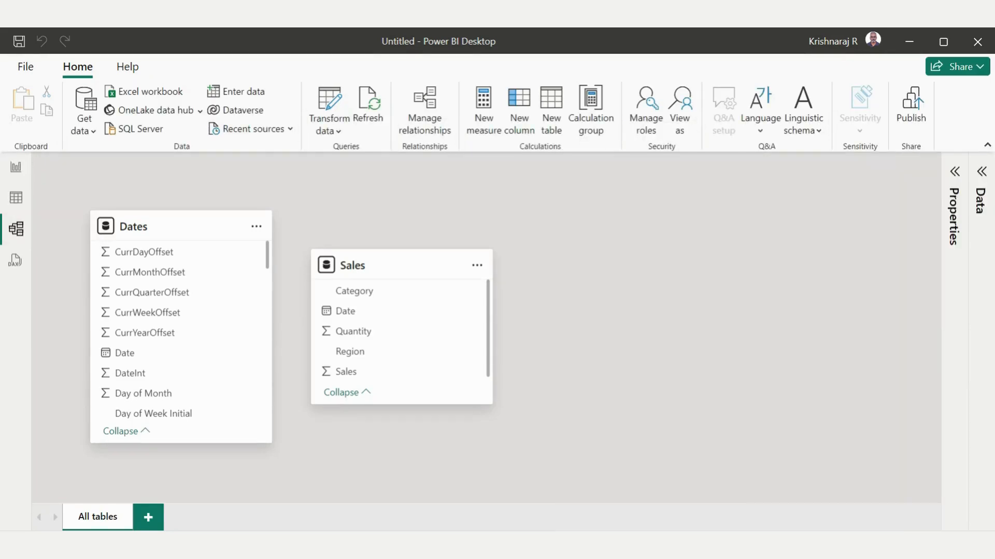
left_click_drag(388, 265, 373, 446)
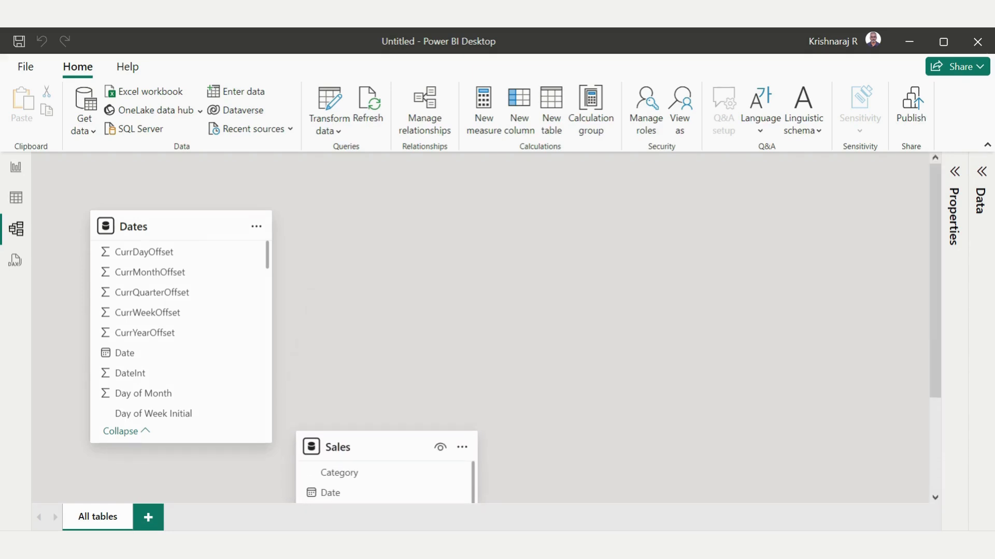
left_click_drag(189, 227, 386, 171)
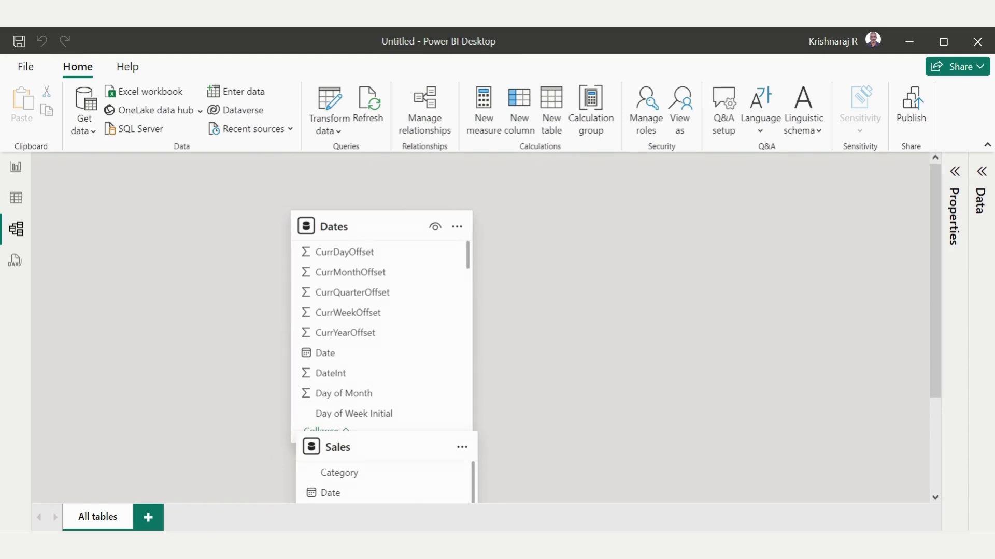
scroll(383, 321, "down", 3)
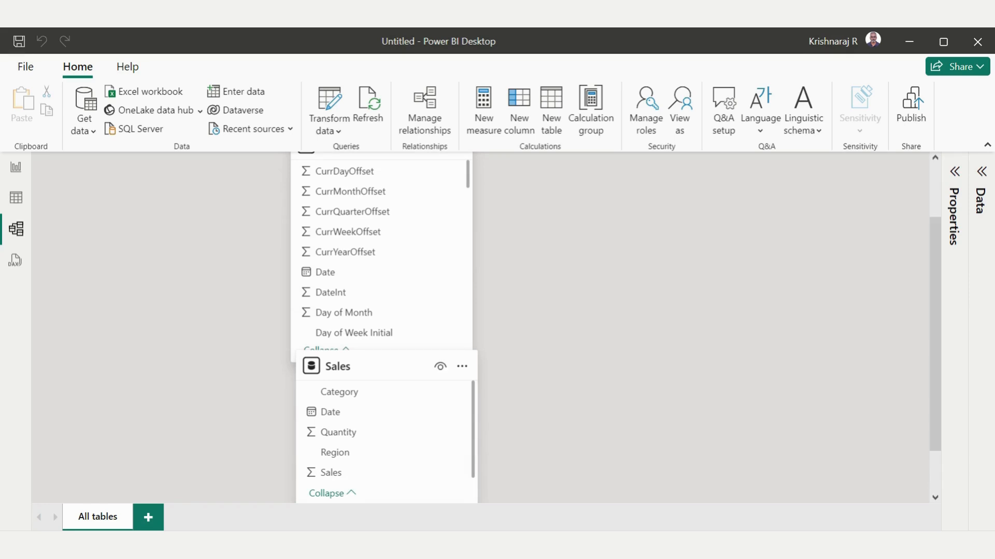
left_click_drag(370, 357, 365, 401)
left_click_drag(381, 362, 381, 331)
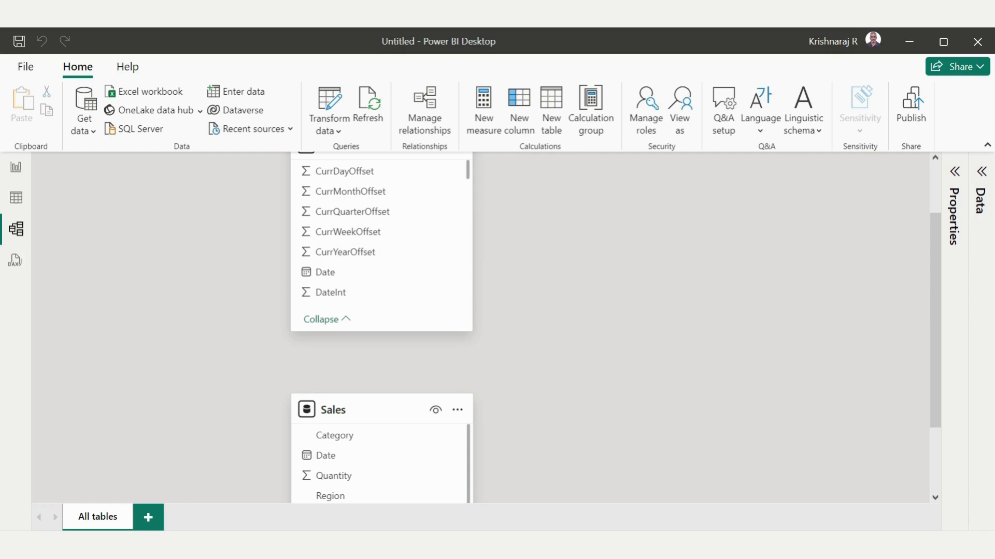
- Create an active one-to-many, single-direction relationship from the Date column of Dates to the Date column of Sales
scroll(382, 326, "up", 2)
scroll(382, 326, "down", 2)
left_click(362, 272)
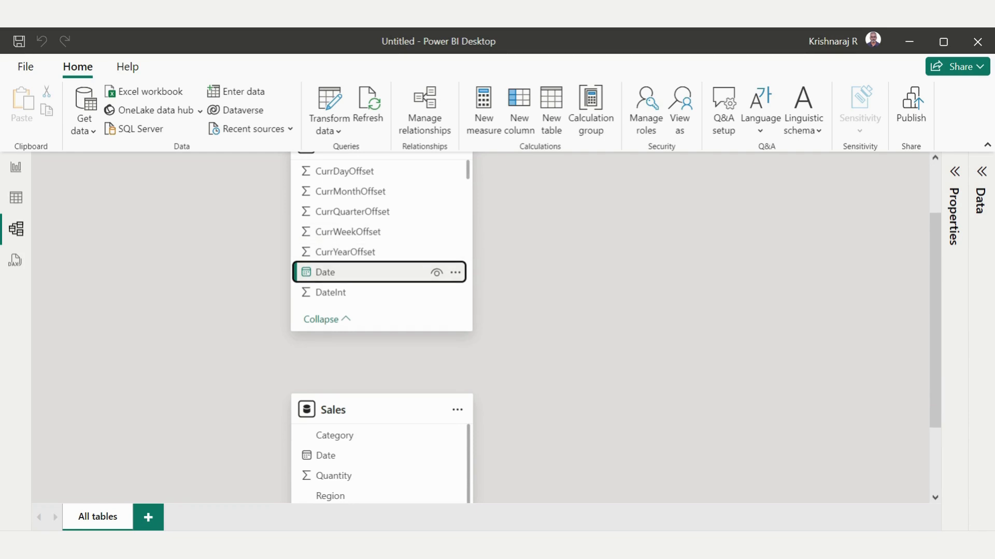
scroll(381, 326, "down", 2)
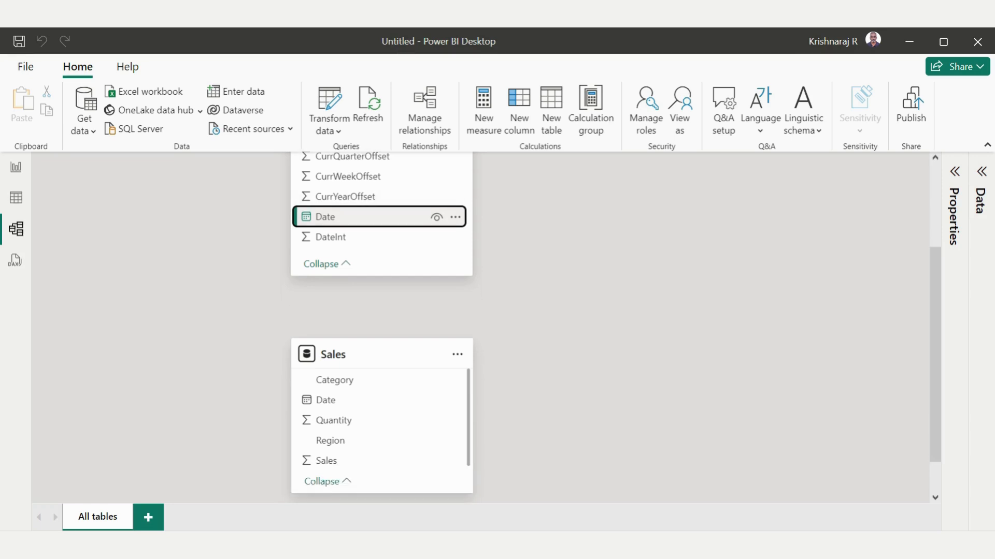
left_click_drag(325, 217, 337, 403)
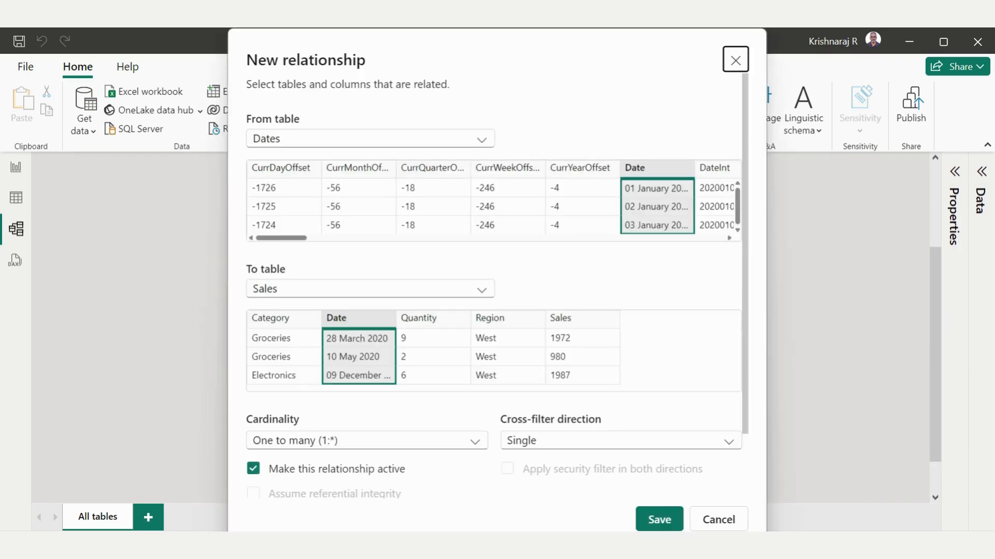
left_click(660, 520)
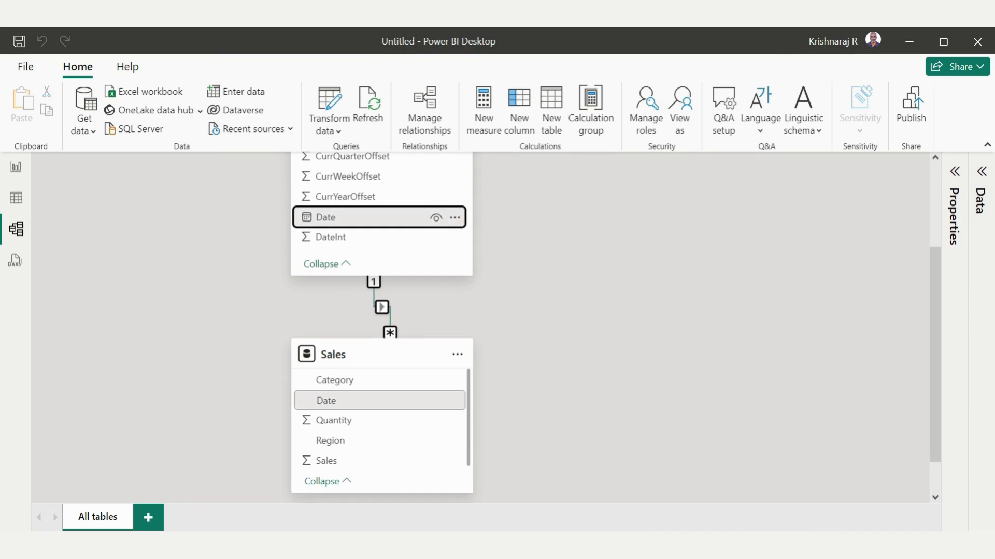
- Return to the report view, and create and load an empty manually entered table named Measure
left_click(16, 167)
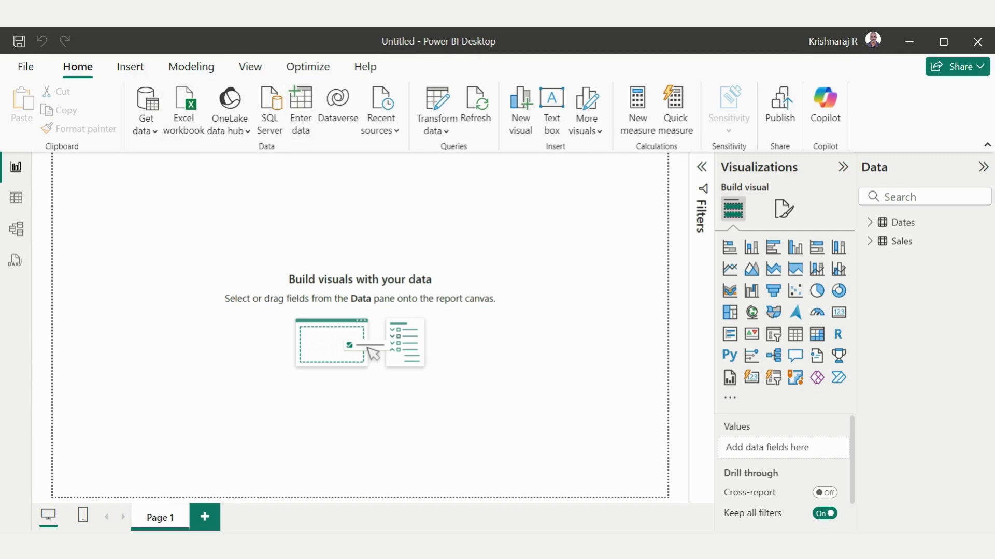
left_click(301, 110)
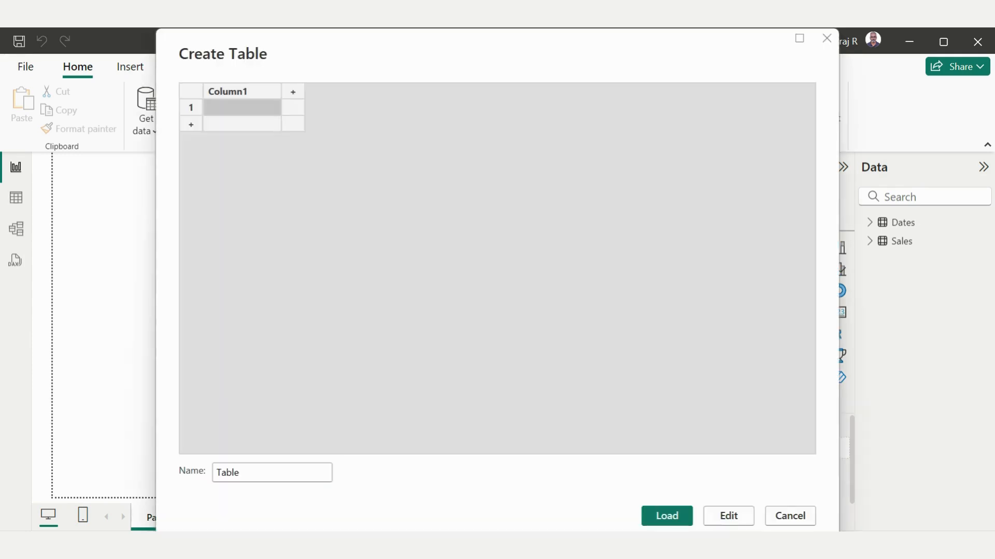
double_click(228, 472)
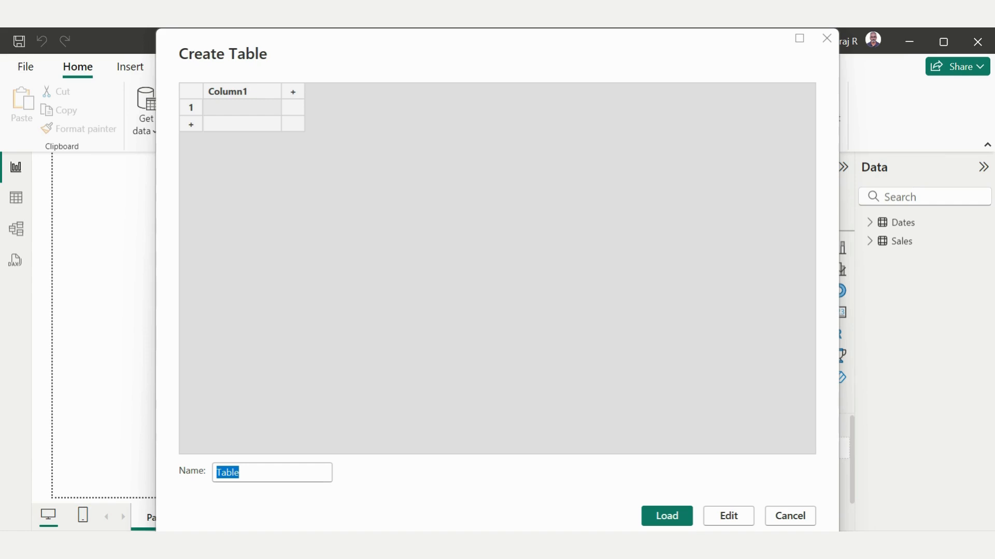
type("Measure")
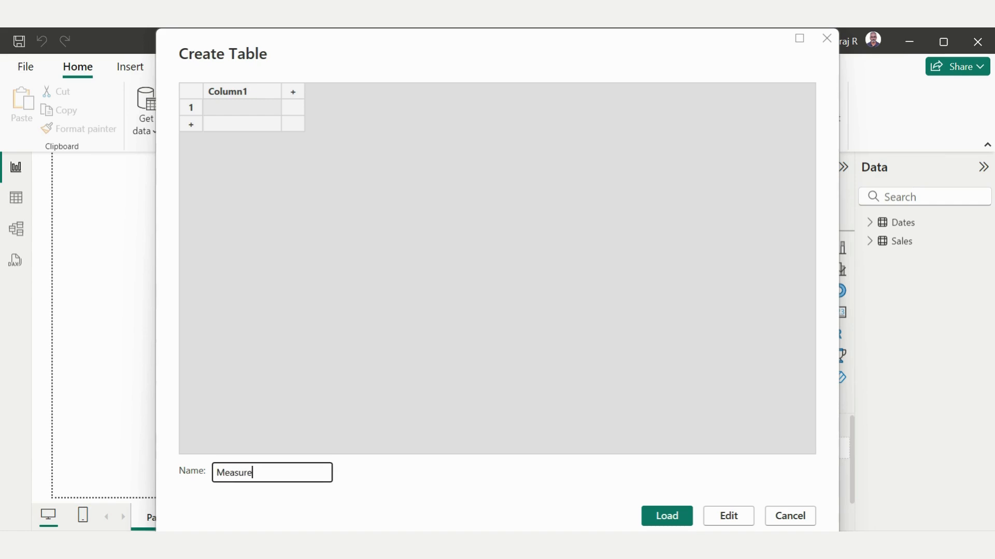
left_click(667, 516)
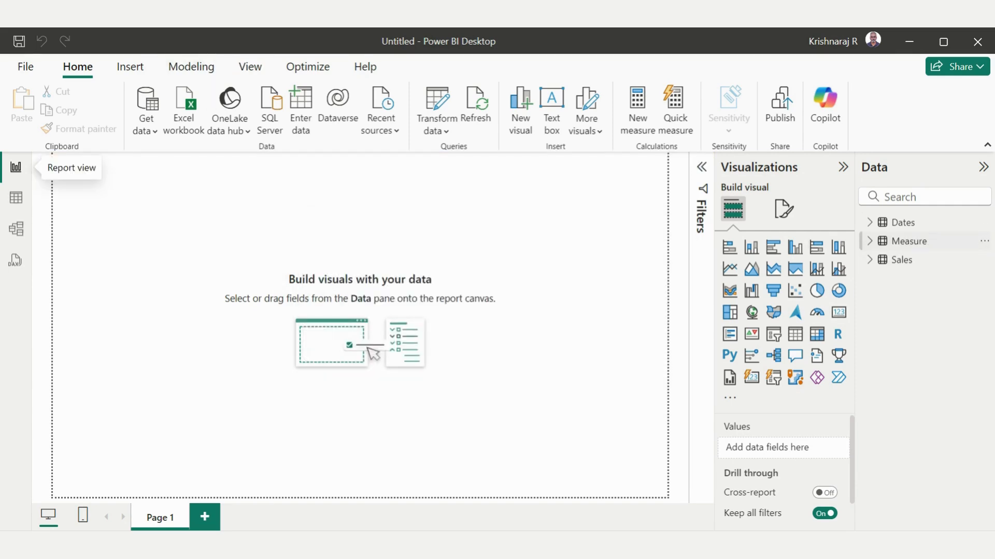
- Add a new measure to the Measure table with the formula Total Sales = Sum(Sales[Sales])
left_click(908, 241)
left_click(323, 111)
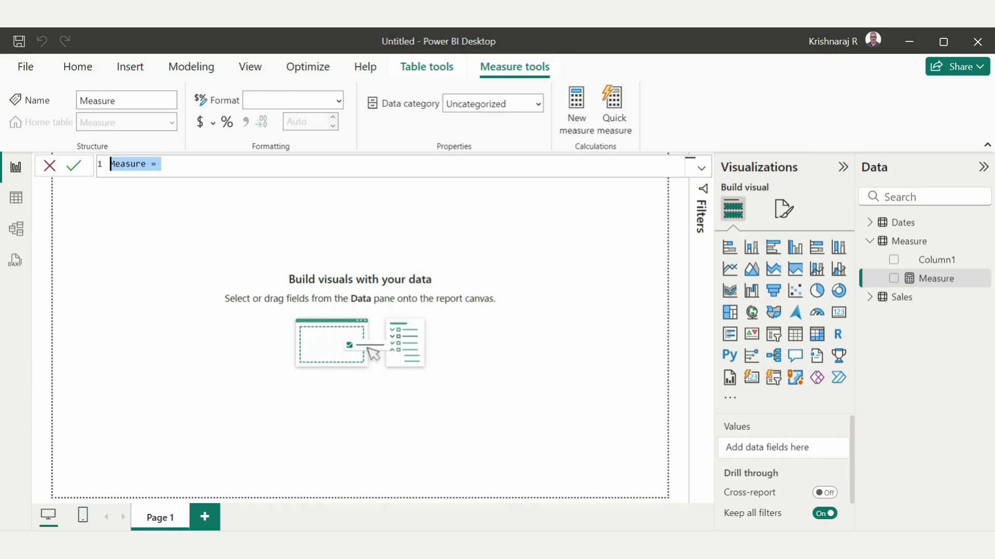
type("Total")
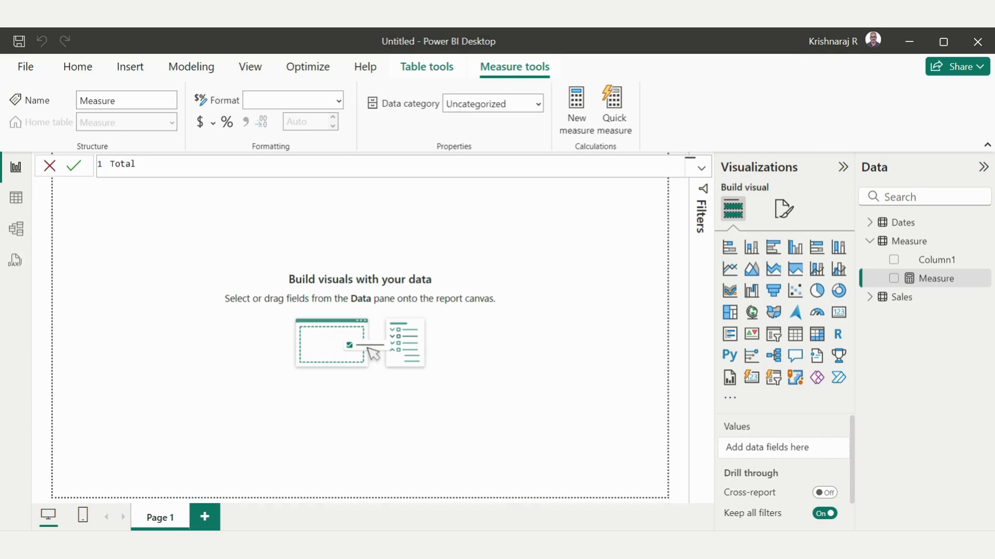
type(" Sales = Sum")
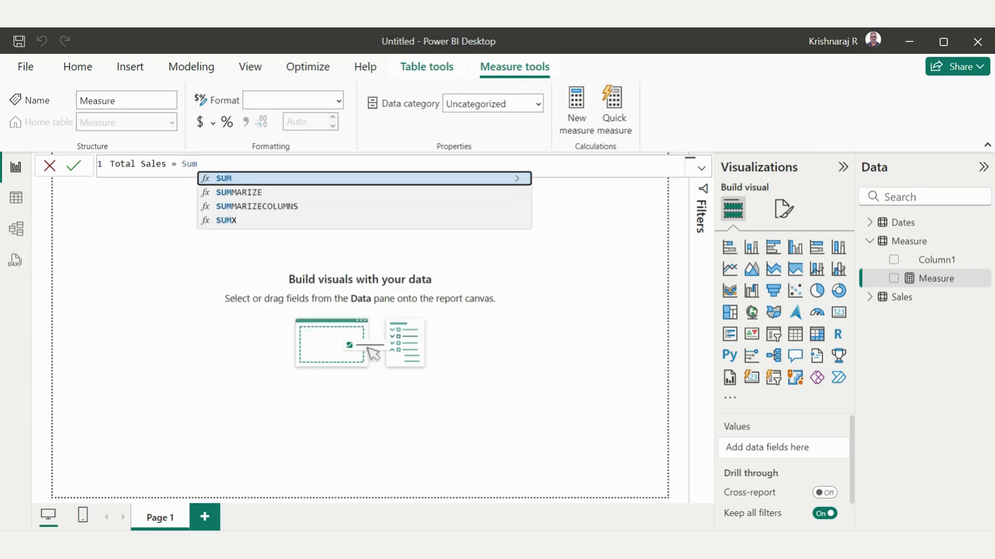
type("(Sales")
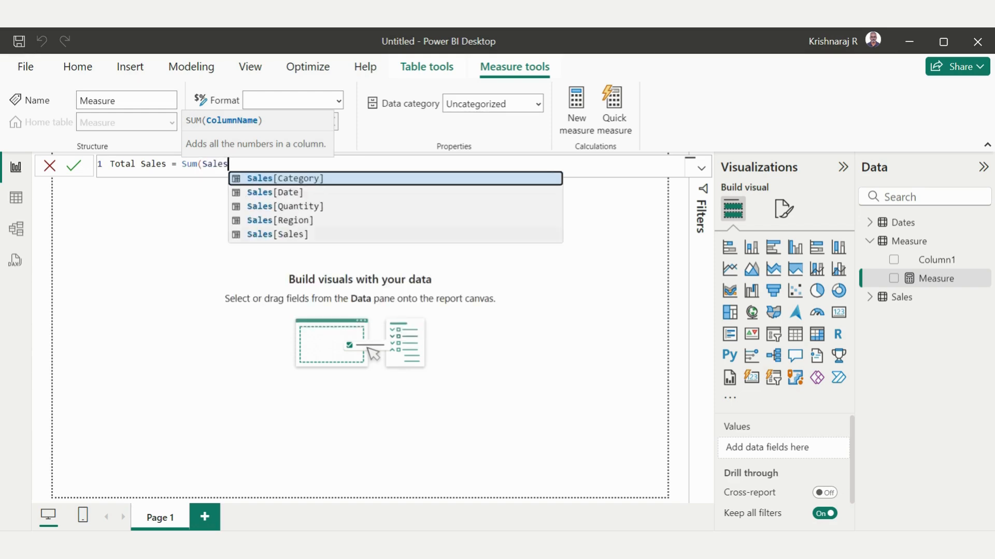
key("Down")
key("Down")
key("Down")
key("Down")
key("Tab")
type(")")
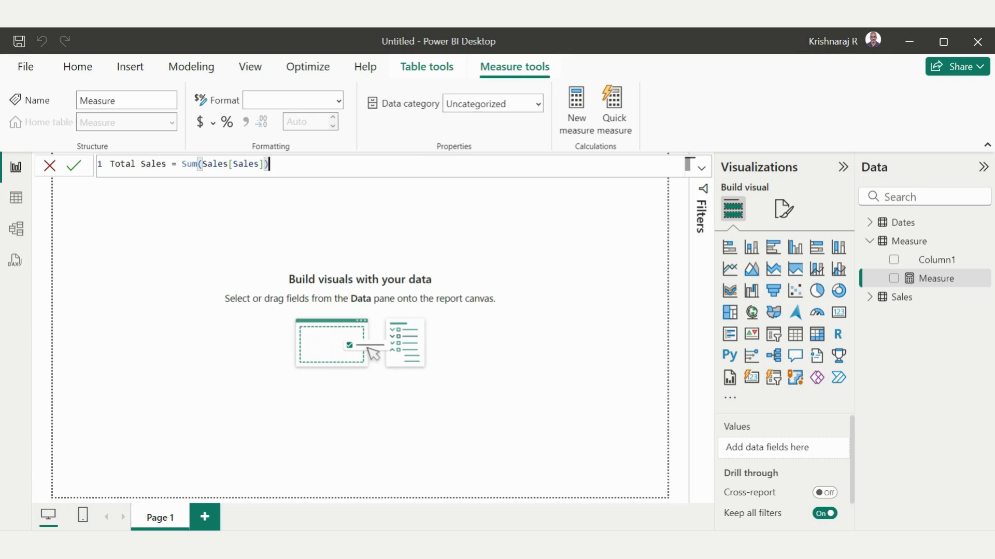
left_click(74, 166)
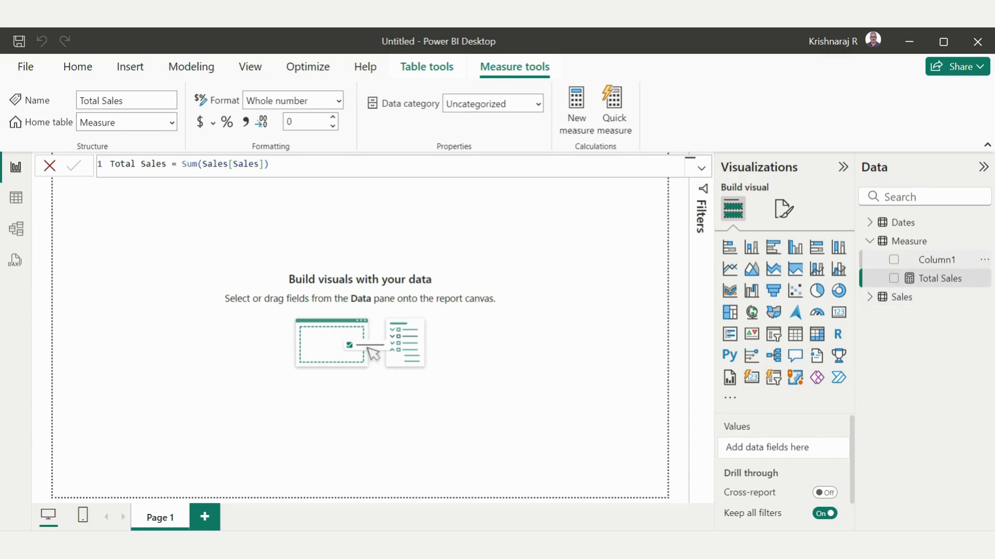
- Delete the placeholder column Column1 from the Measure table
left_click(984, 259)
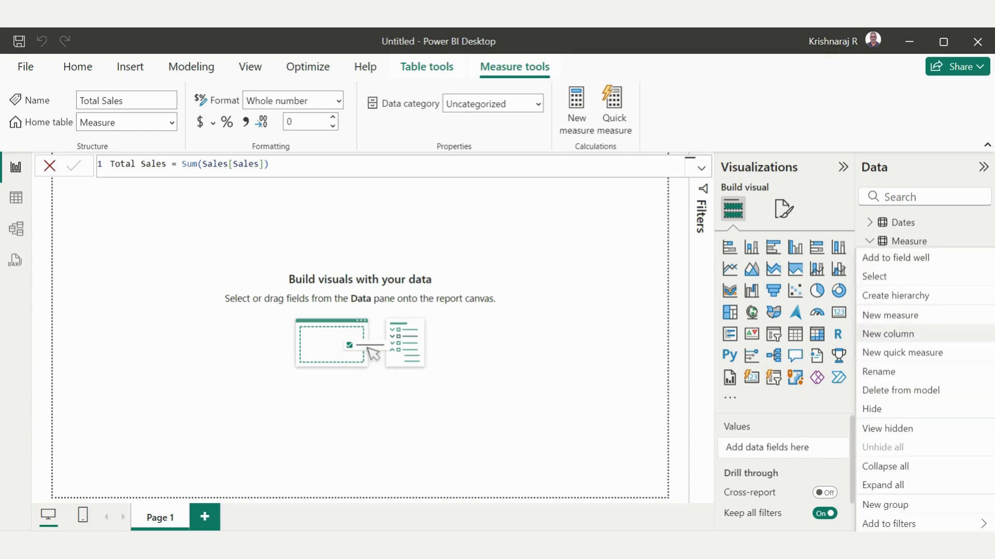
left_click(901, 391)
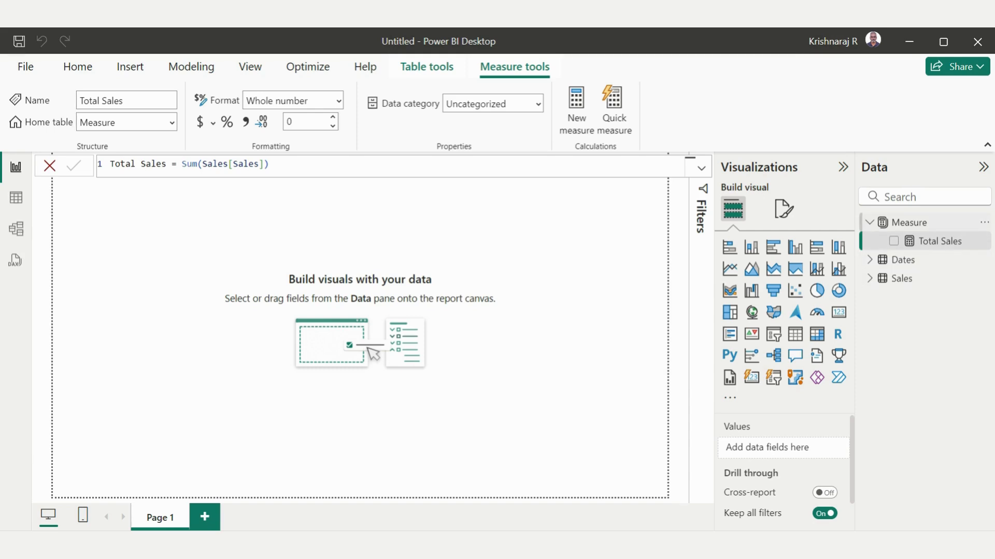
left_click(870, 222)
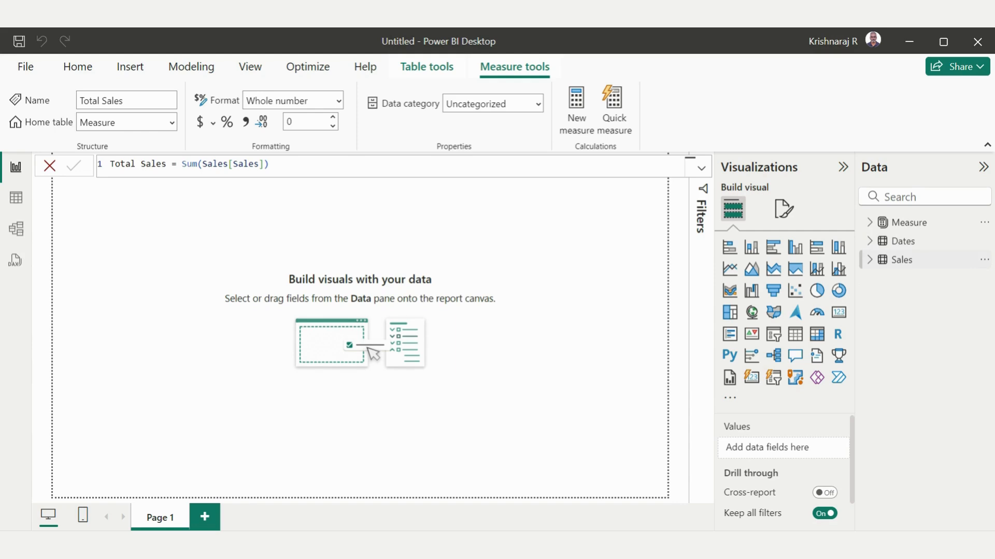
left_click(908, 223)
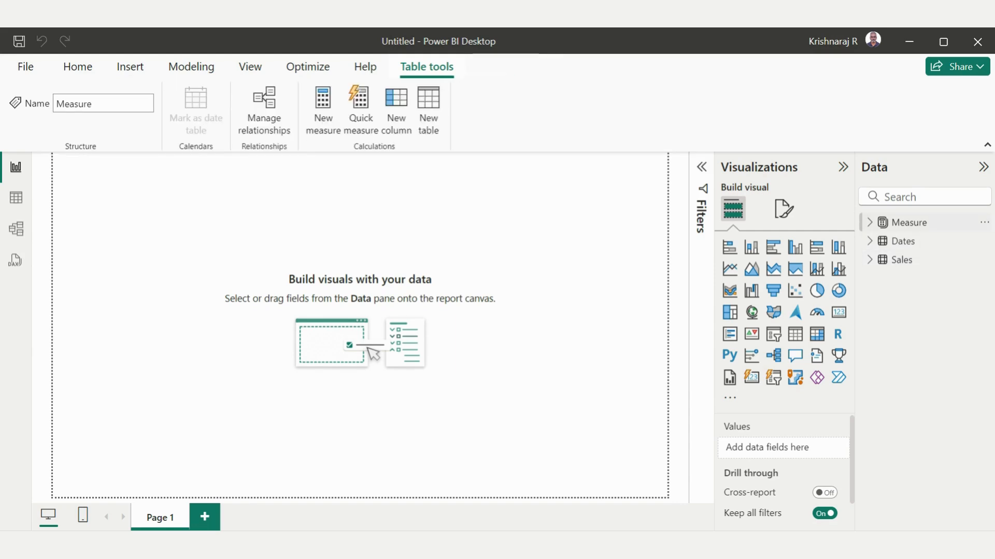
left_click(870, 222)
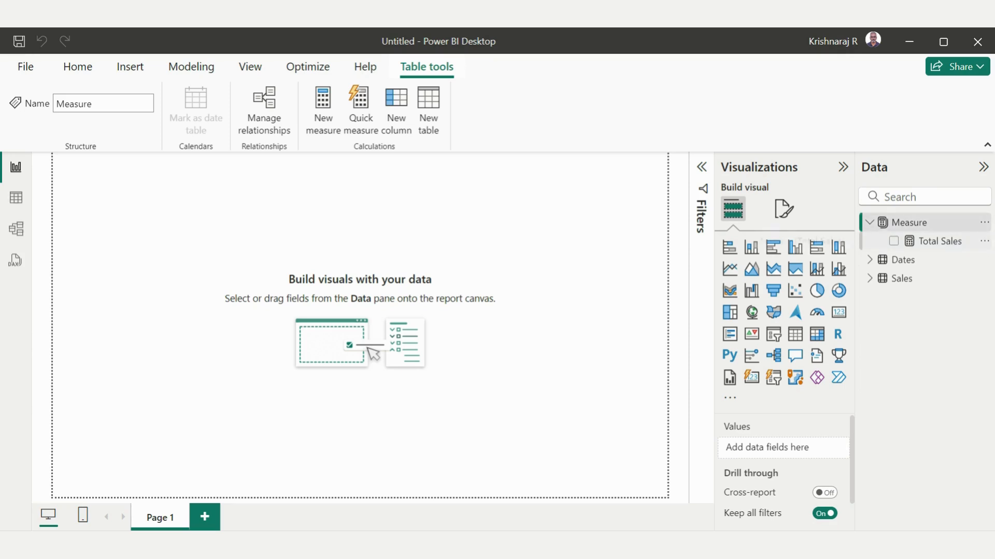
left_click(869, 222)
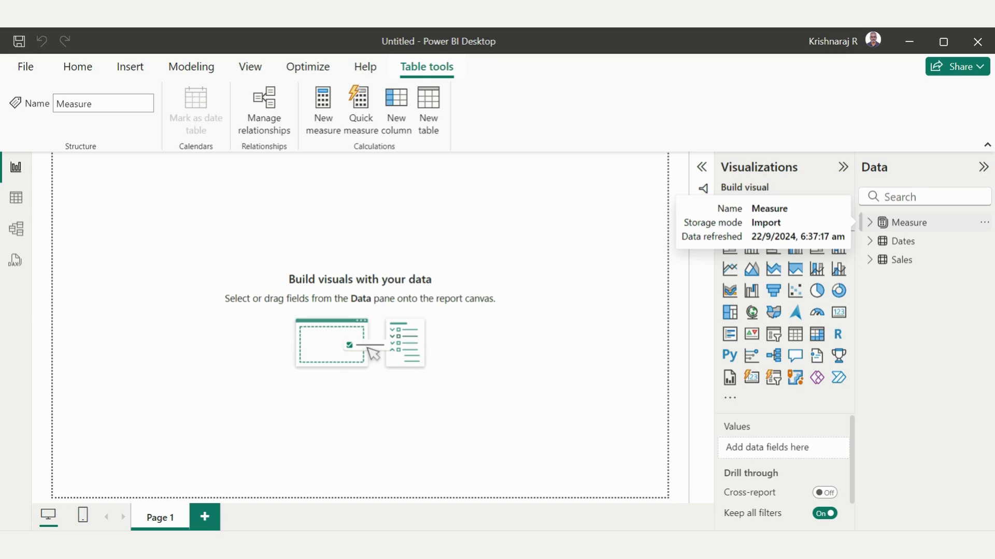
left_click(869, 222)
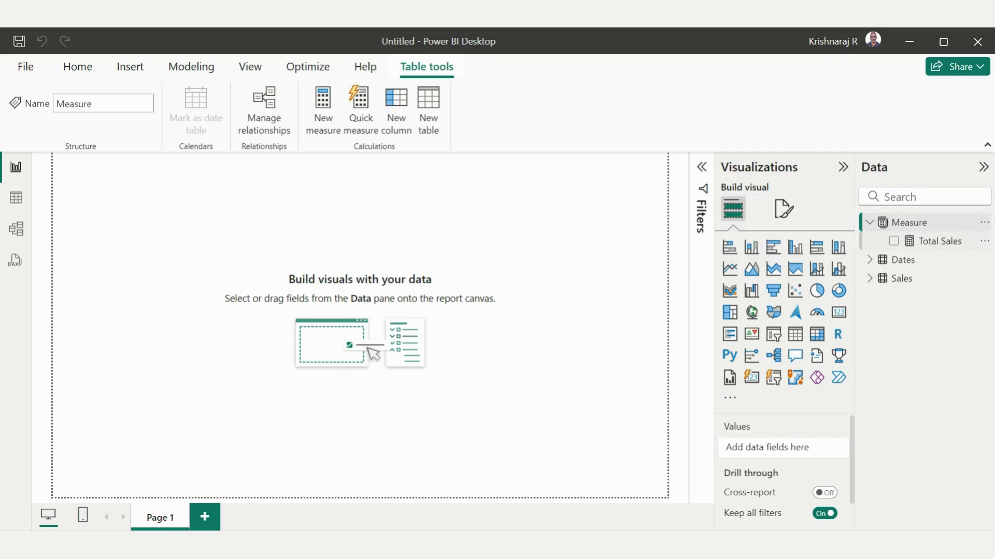
- Place the Total Sales measure on the report canvas as a Card visual, and reduce the card's height to about half
mouse_move(940, 241)
left_mouse_down()
mouse_move(379, 275)
mouse_move(320, 294)
left_mouse_up()
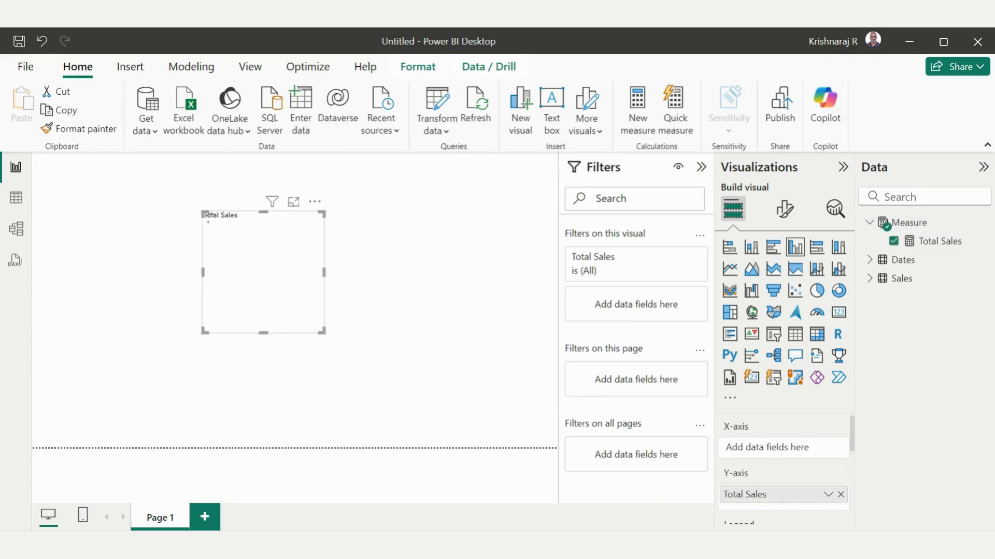
left_click(843, 167)
left_click(983, 167)
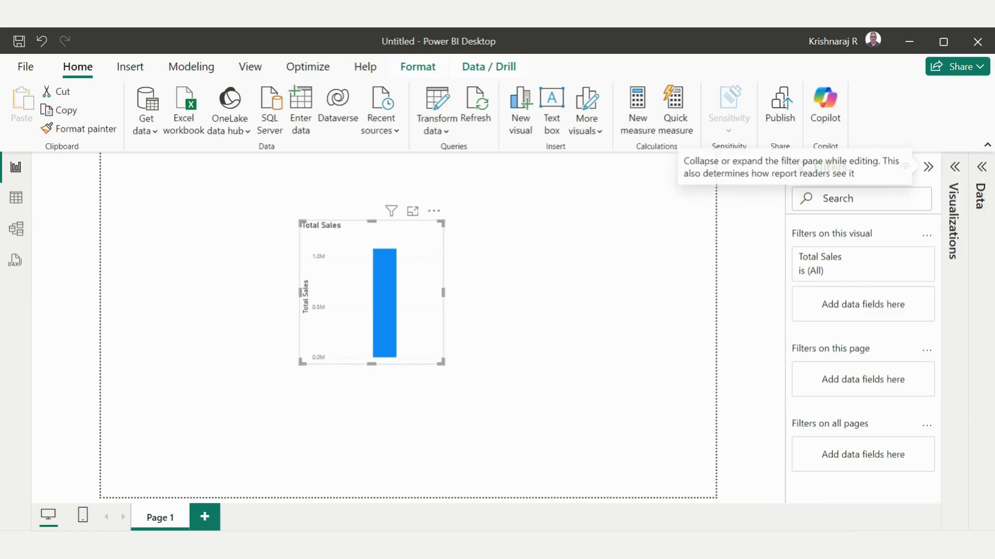
left_click(929, 166)
left_click(956, 166)
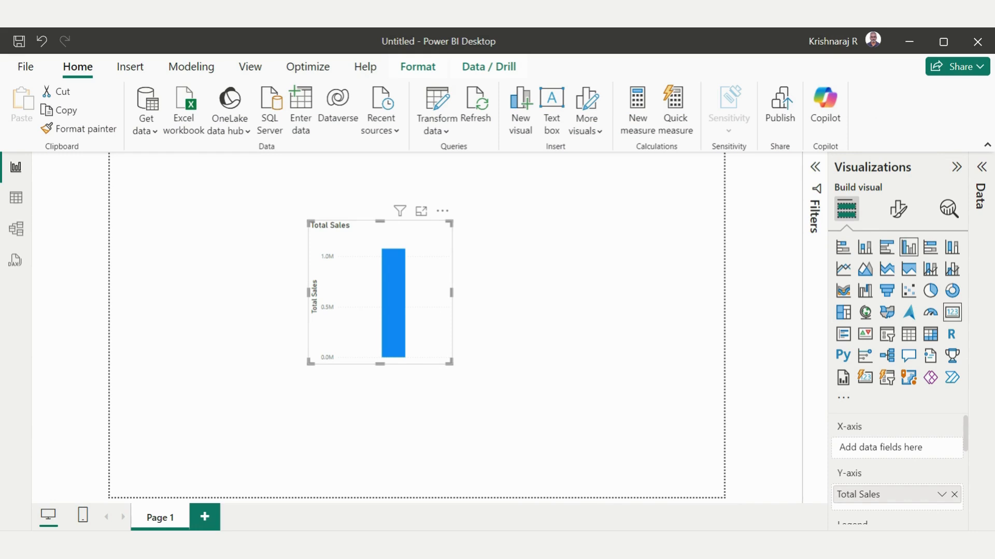
left_click(952, 312)
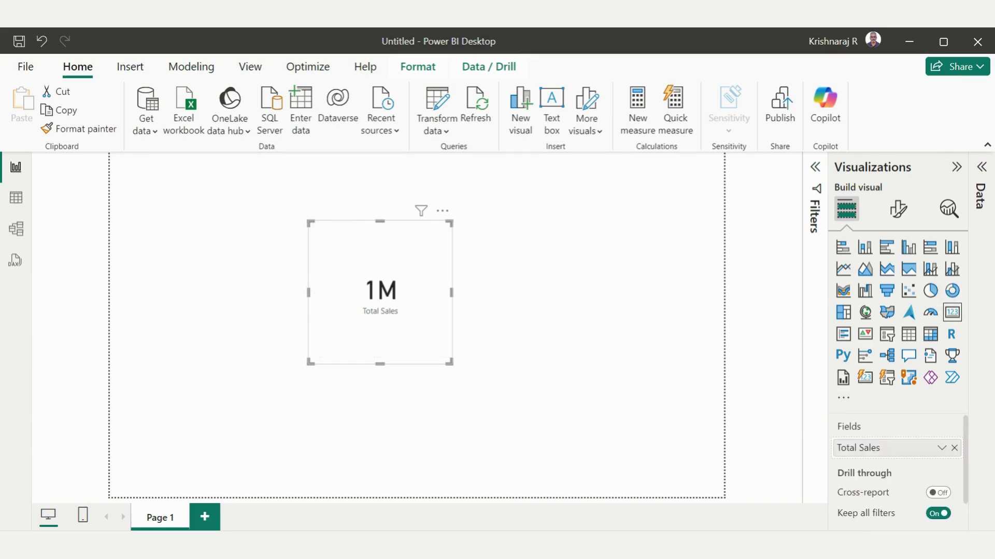
left_click_drag(380, 364, 380, 294)
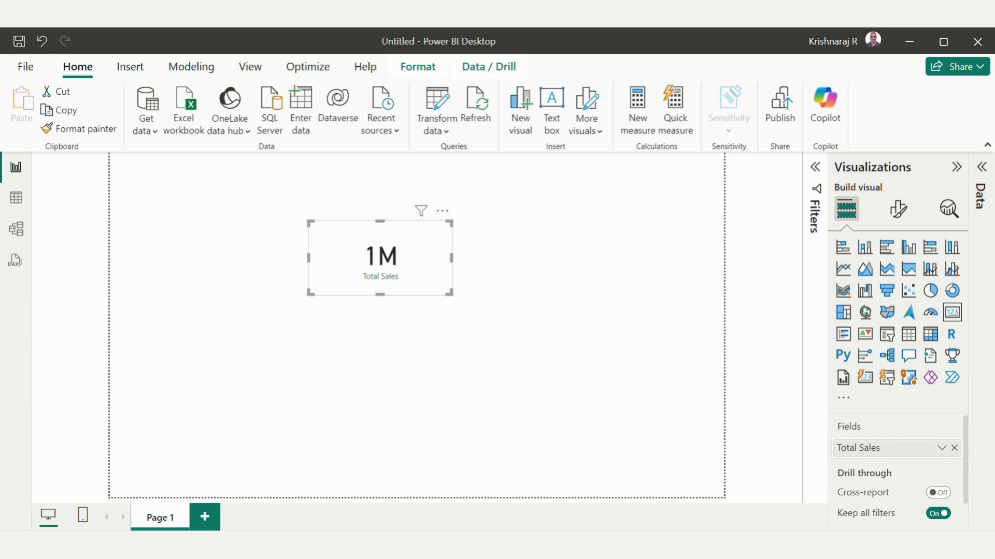
- Set the display units of the Total Sales card's callout value to None
left_click(898, 209)
left_click(897, 316)
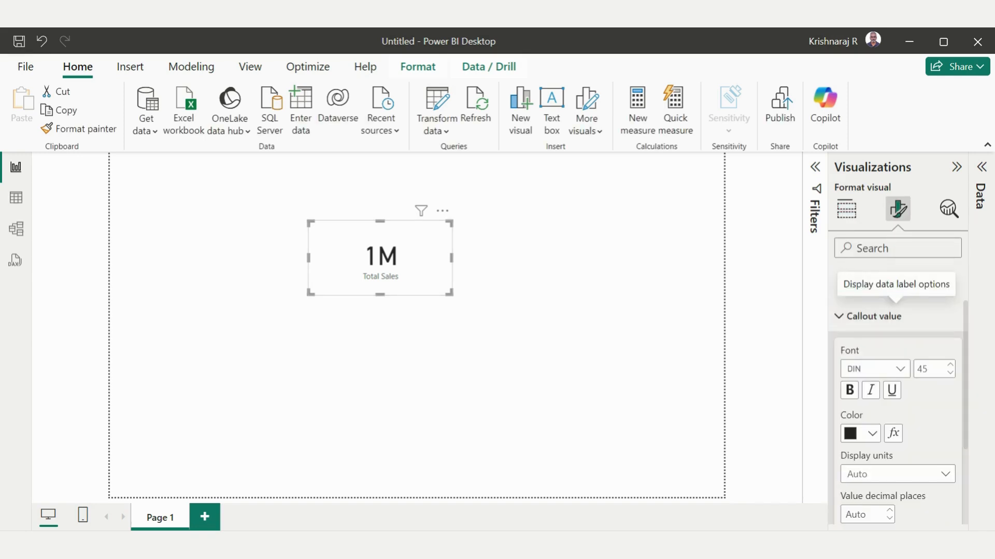
scroll(897, 404, "down", 1)
left_click(897, 397)
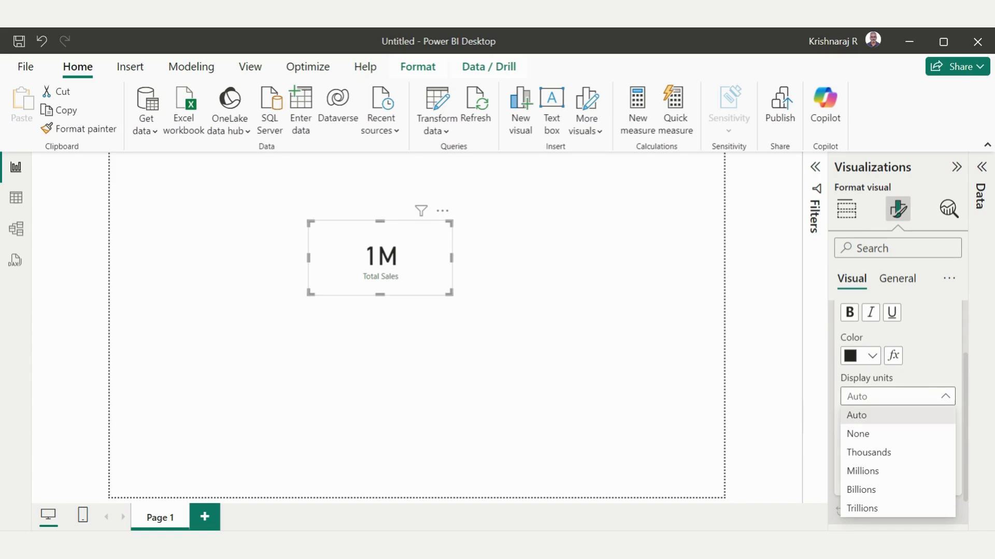
left_click(858, 433)
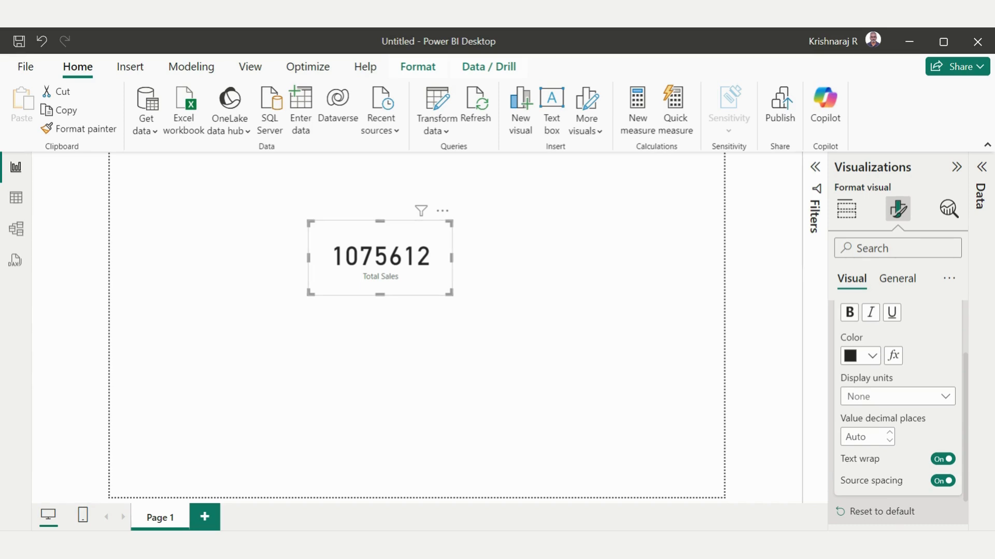
scroll(897, 414, "up", 2)
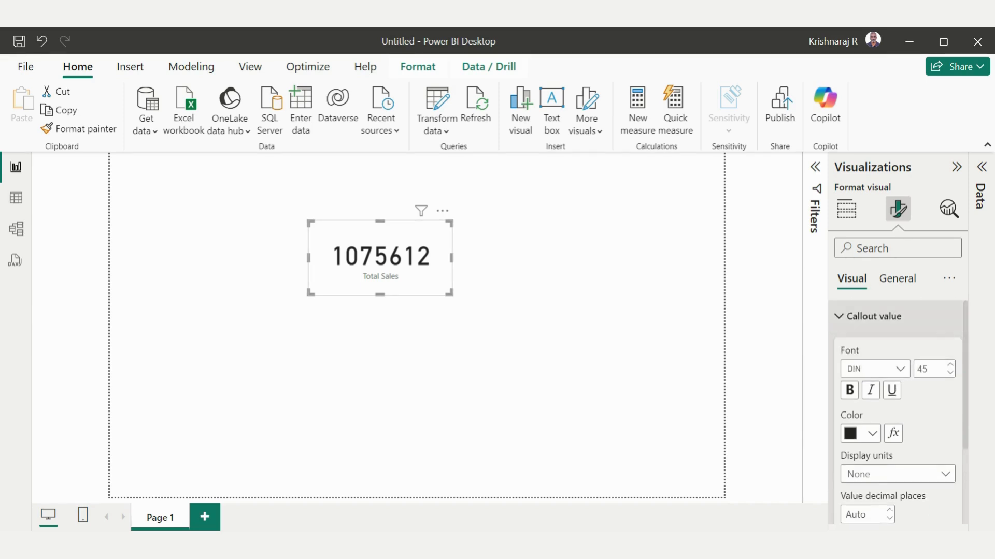
left_click(874, 316)
- Format the Total Sales card's category label with font size 14, bold and the blue theme color
left_click(877, 348)
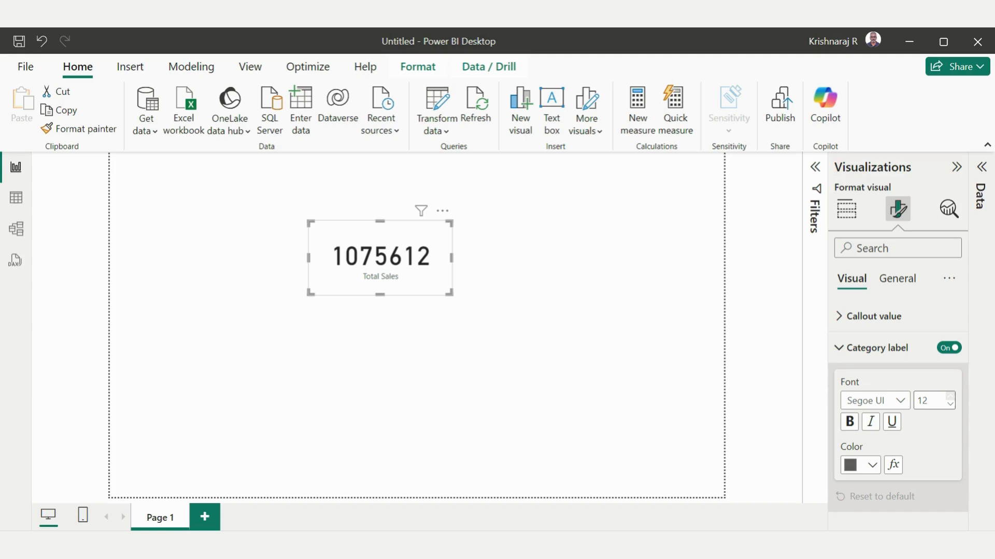
left_click(950, 396)
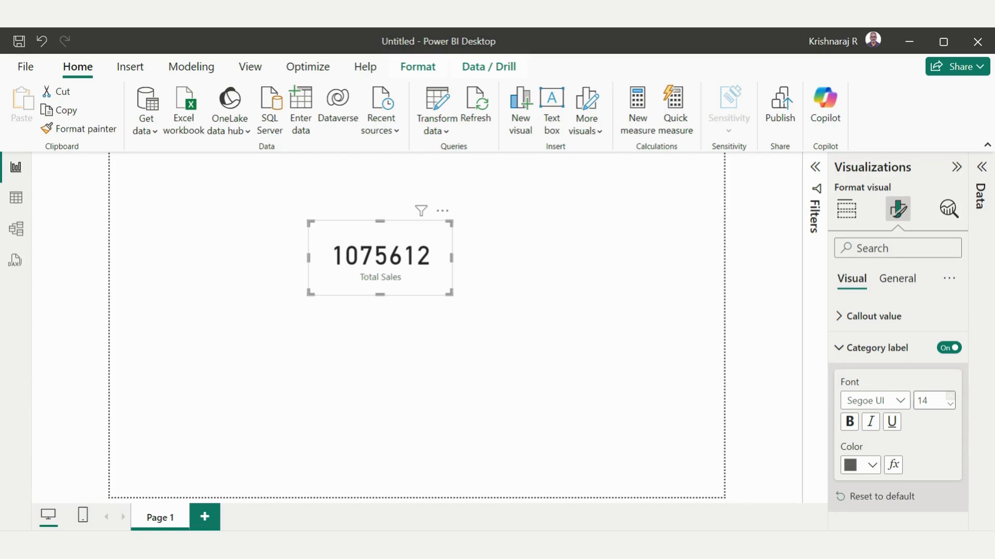
left_click(949, 404)
left_click(849, 421)
left_click(873, 464)
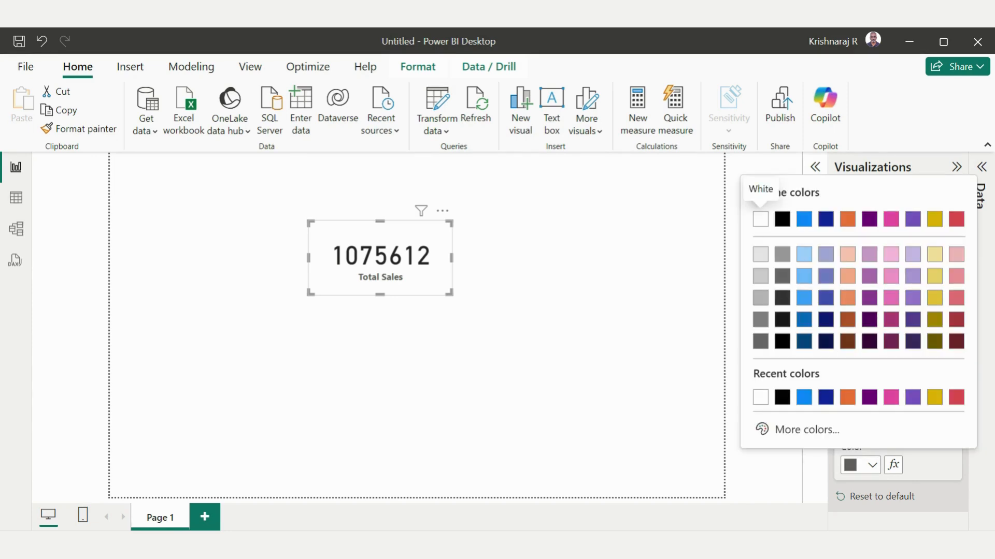
left_click(804, 219)
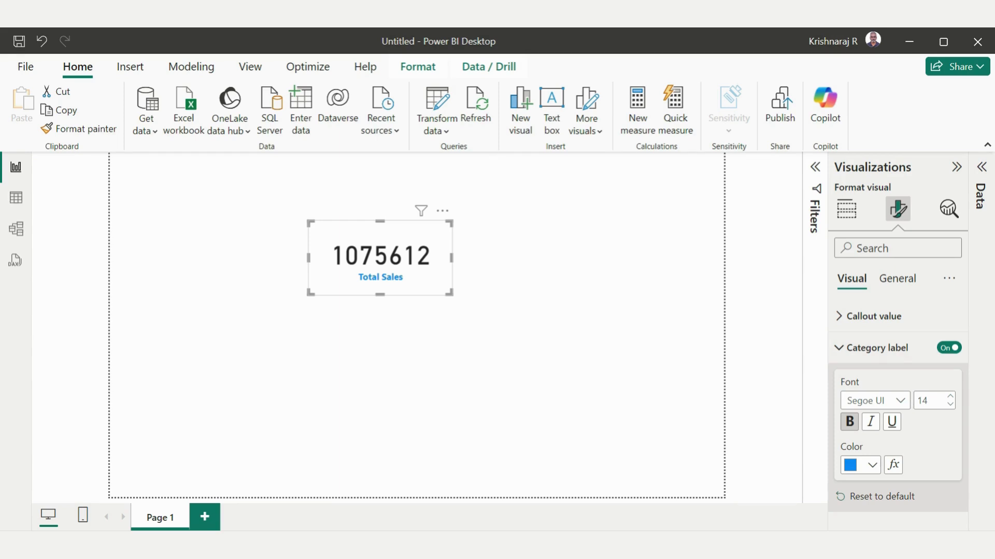
left_click(876, 347)
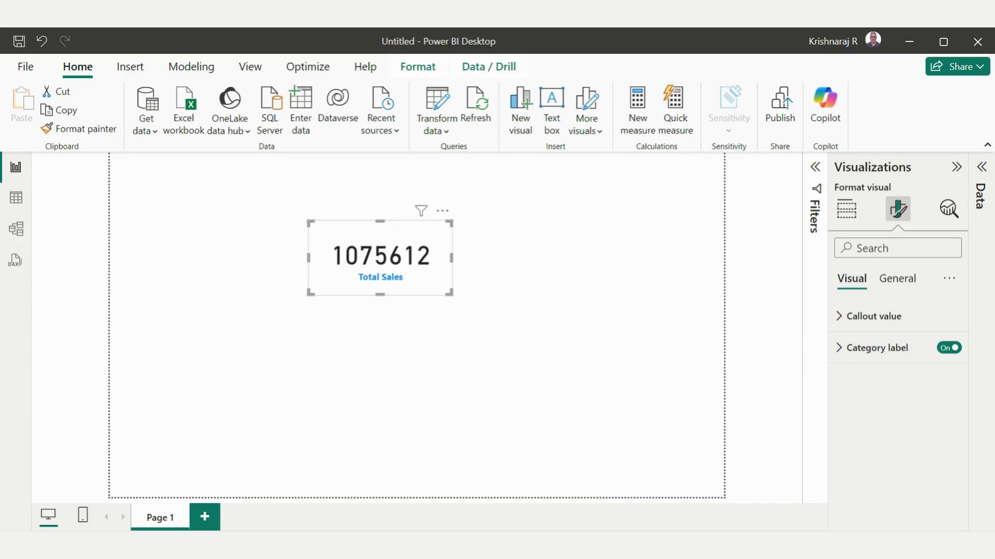
- Format the Total Sales measure in the Measure table as dollar currency
left_click(980, 167)
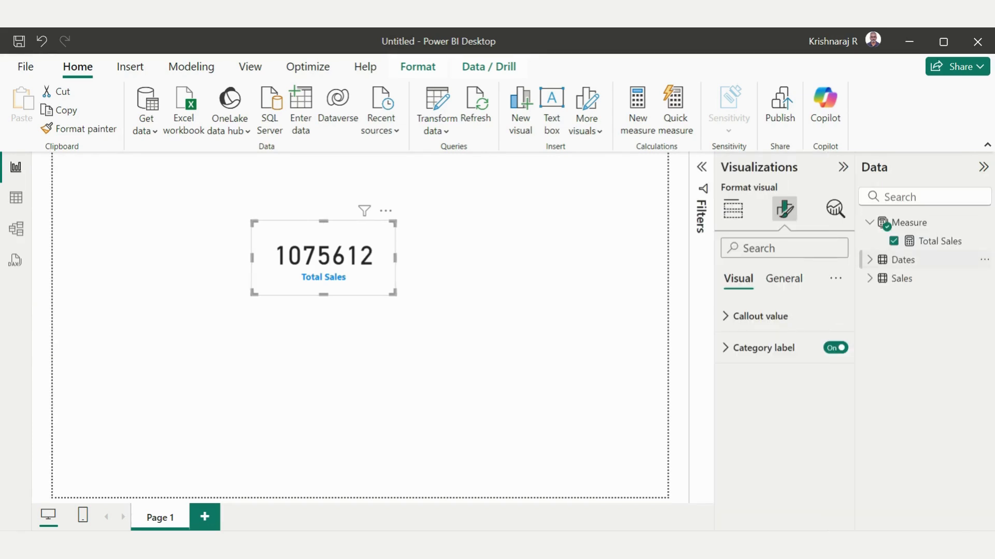
left_click(940, 241)
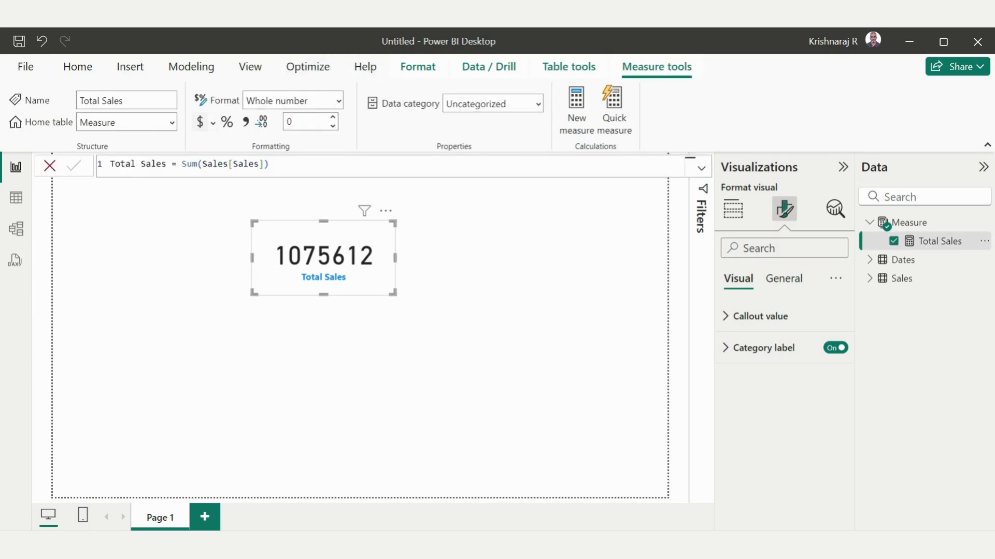
left_click(200, 122)
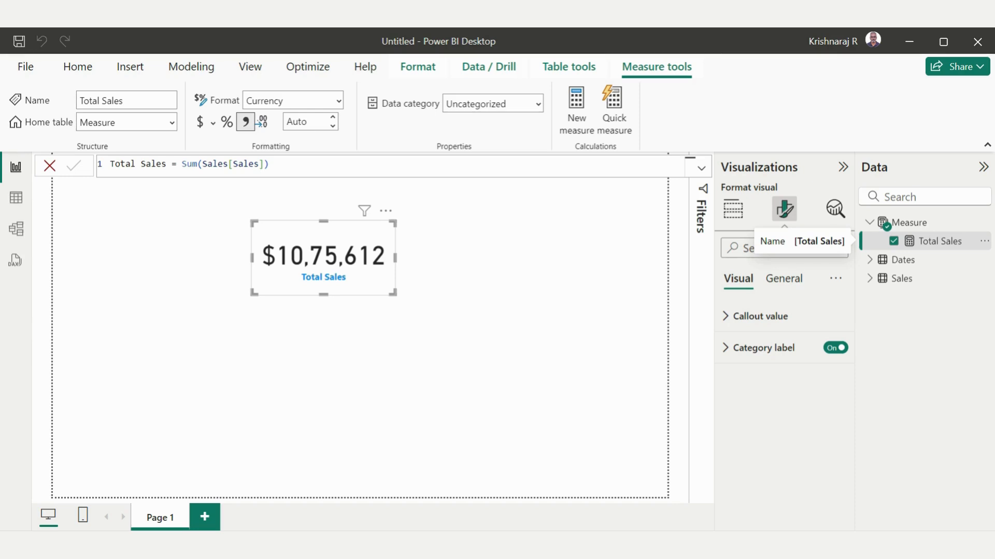
- Reduce the Total Sales card's height slightly and turn on its visual border
left_click_drag(323, 221, 323, 234)
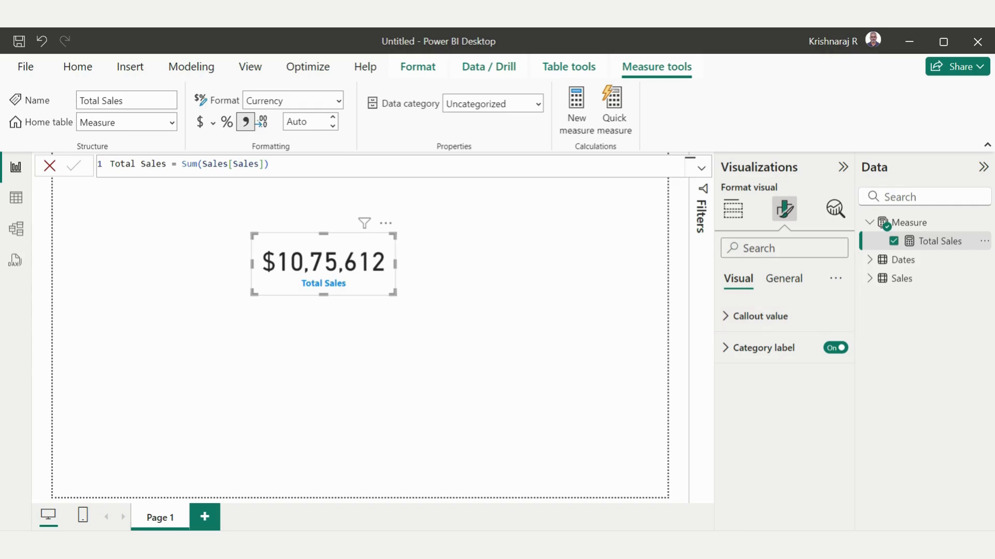
left_click(784, 279)
left_click(746, 380)
scroll(747, 421, "down", 2)
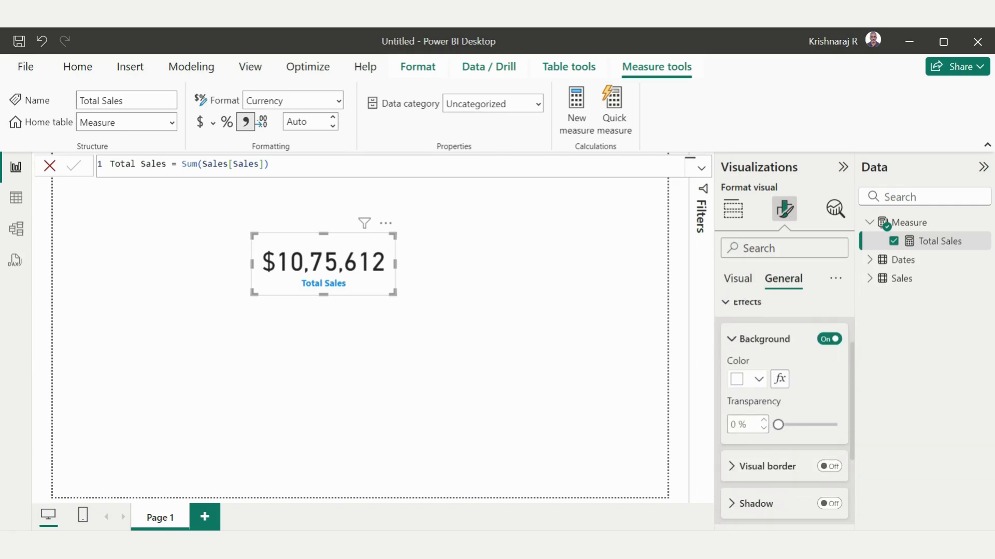
left_click(829, 466)
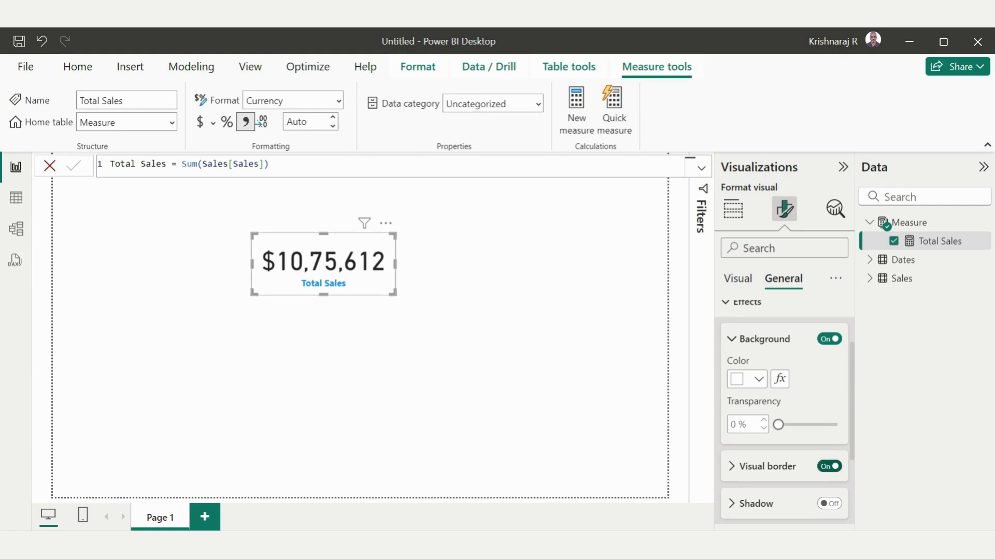
left_click(482, 342)
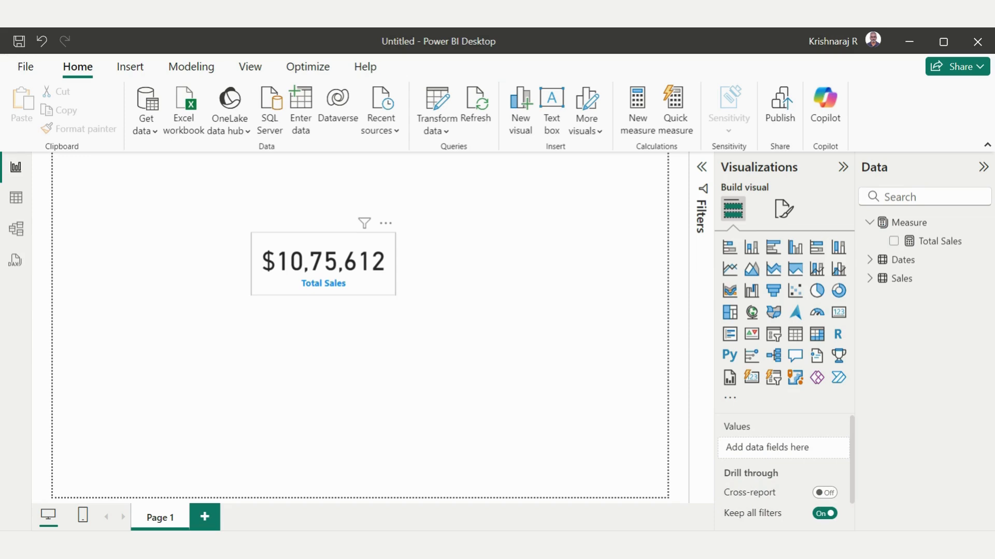
- Shrink the Total Sales card slightly and move it to the upper right area of the report page
left_click(323, 264)
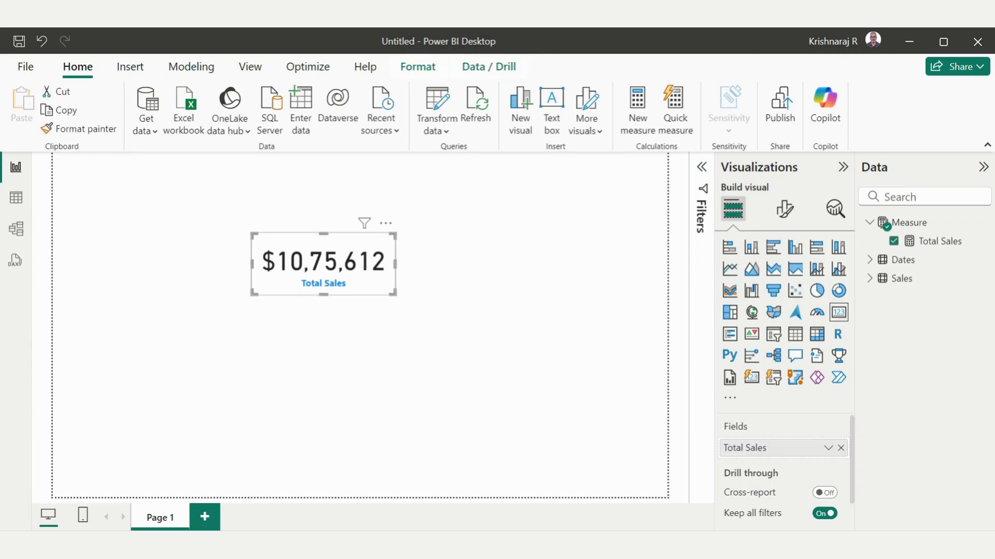
left_click_drag(395, 294, 385, 291)
left_click_drag(318, 262, 529, 190)
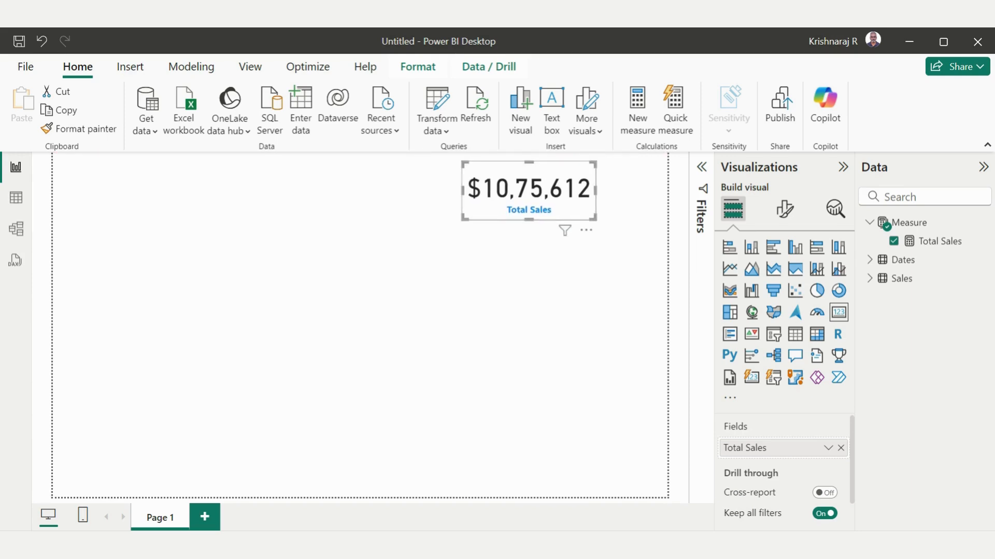
left_click(518, 290)
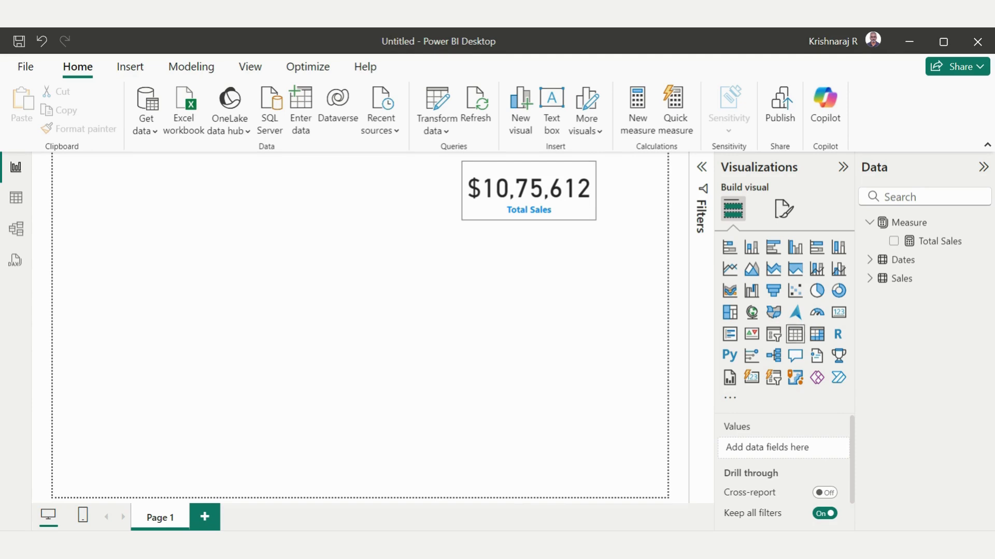
- Add a Table visual near the report page's left edge and add Fiscal Year from the Dates table to it
left_click(796, 333)
left_click_drag(197, 359, 142, 293)
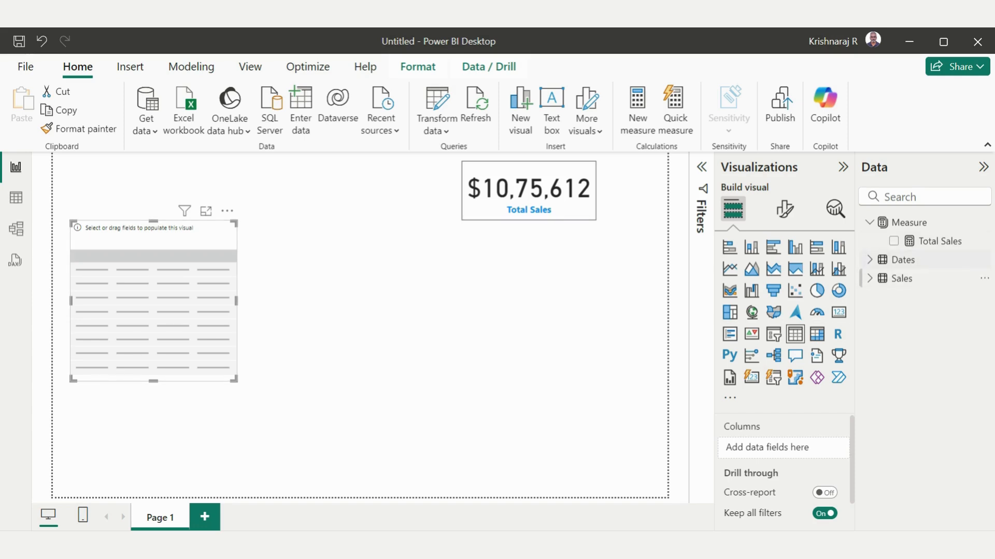
left_click(870, 260)
scroll(922, 362, "down", 3)
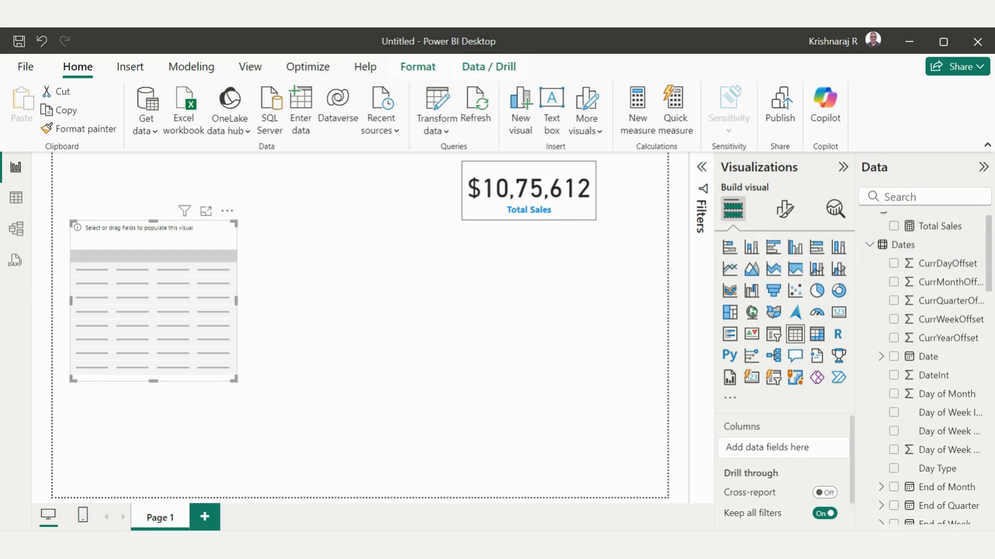
scroll(933, 363, "down", 3)
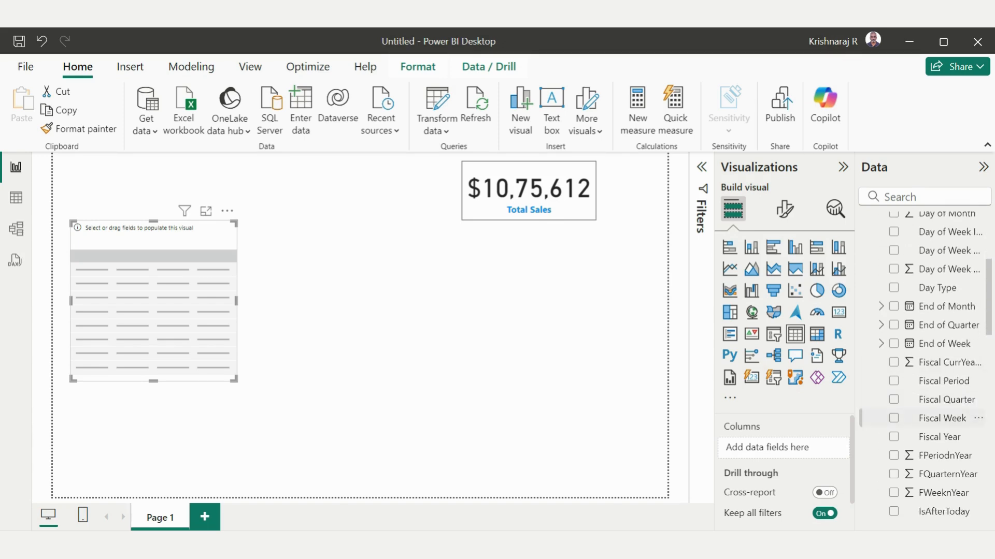
left_click(894, 437)
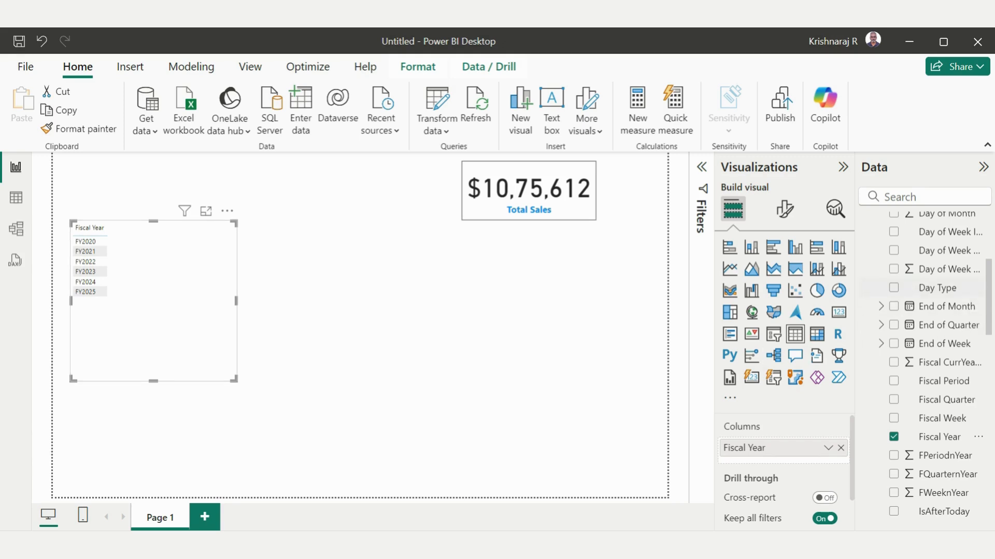
- Add the Total Sales measure to the Fiscal Year table and shrink the visual to fit its contents
scroll(933, 285, "up", 4)
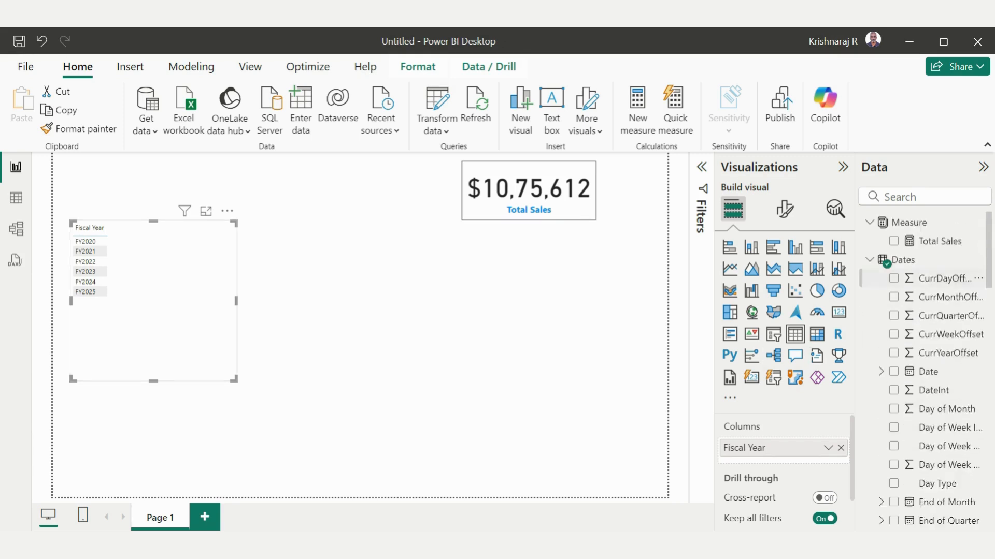
left_click(869, 260)
left_click(893, 242)
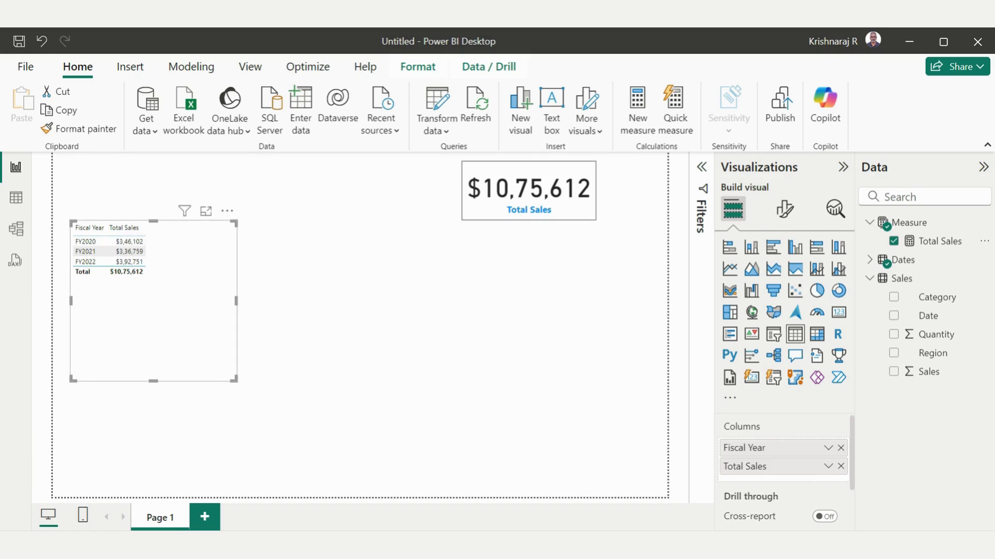
left_click_drag(239, 379, 150, 279)
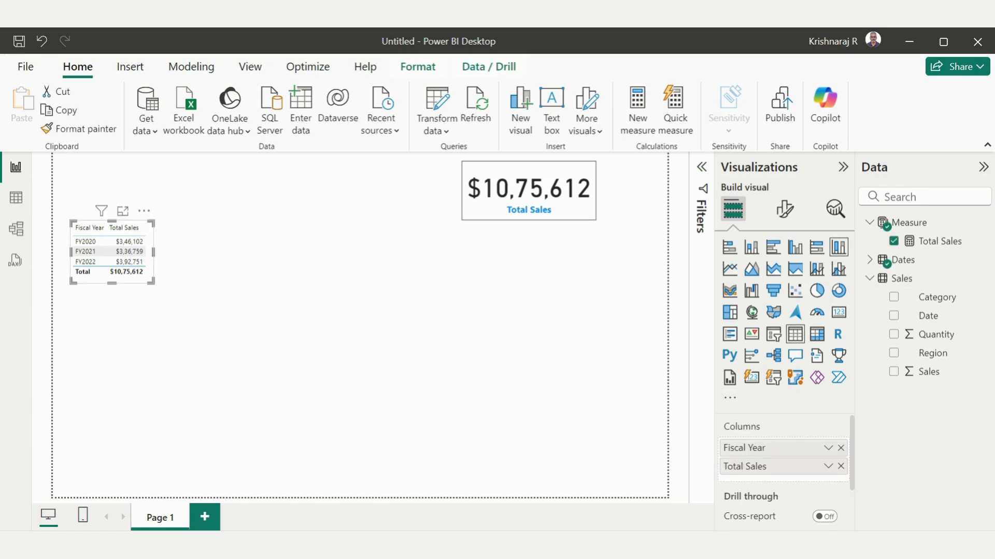
- Turn on the visual border for the Fiscal Year table
left_click(784, 209)
left_click(783, 278)
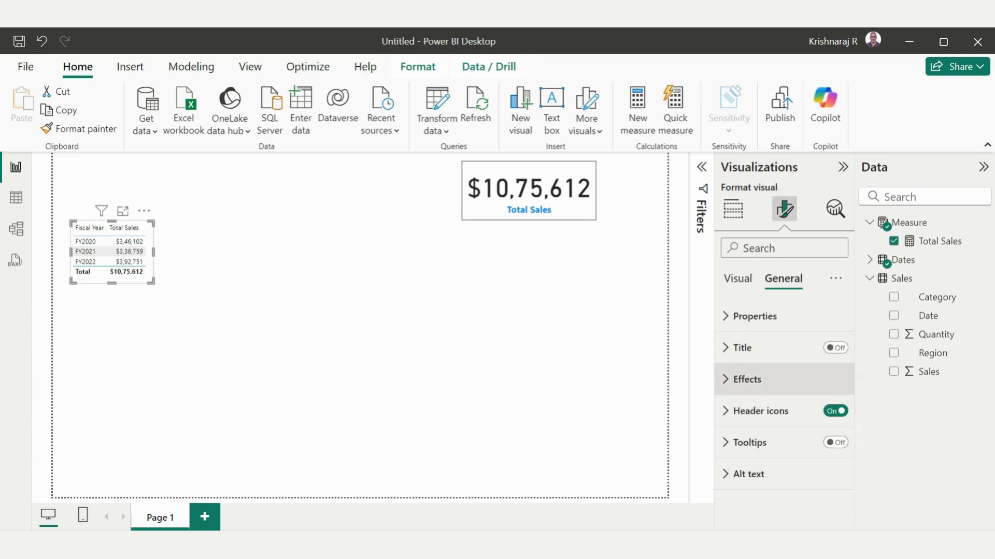
left_click(746, 379)
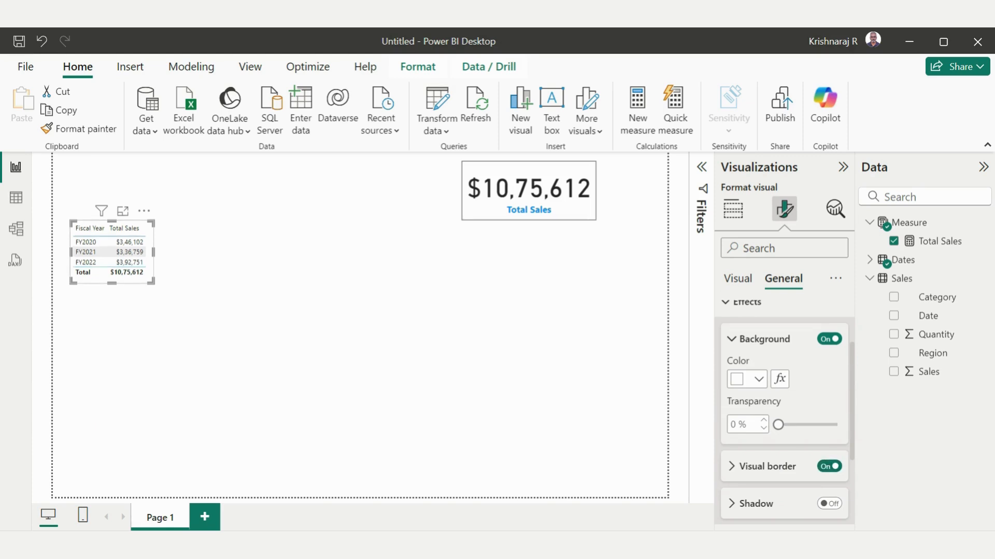
left_click(332, 332)
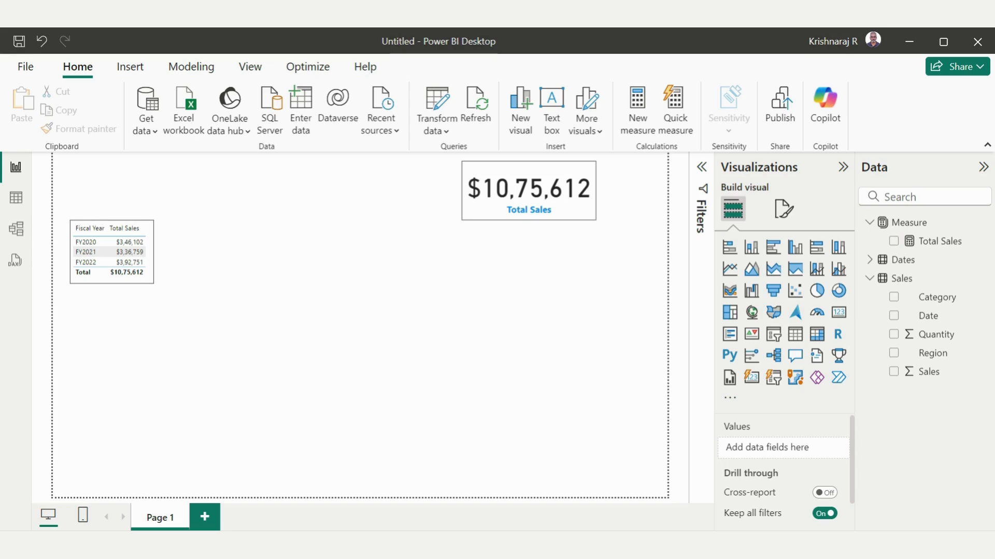
- Fine-tune the Fiscal Year table's size, making it slightly narrower and taller
left_click(113, 277)
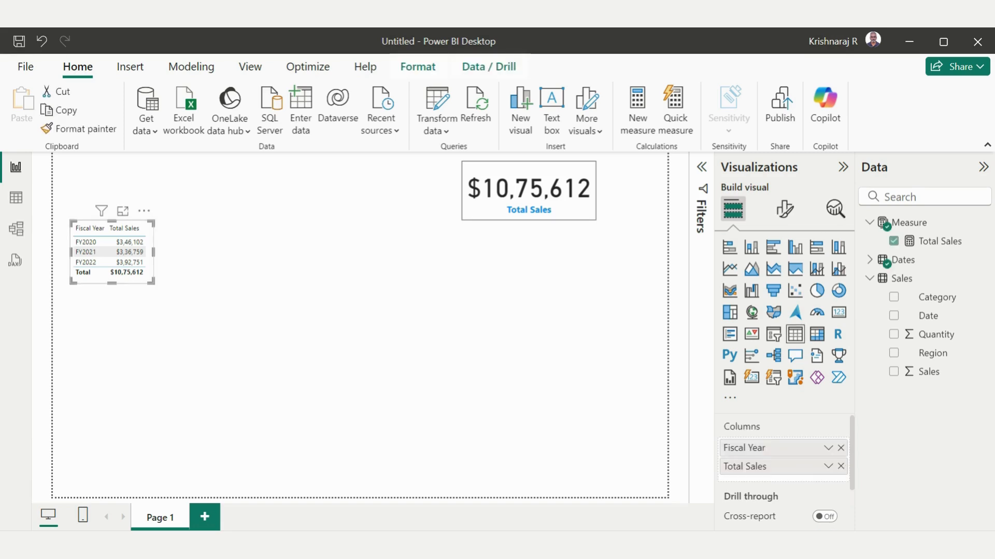
left_click_drag(152, 283, 151, 285)
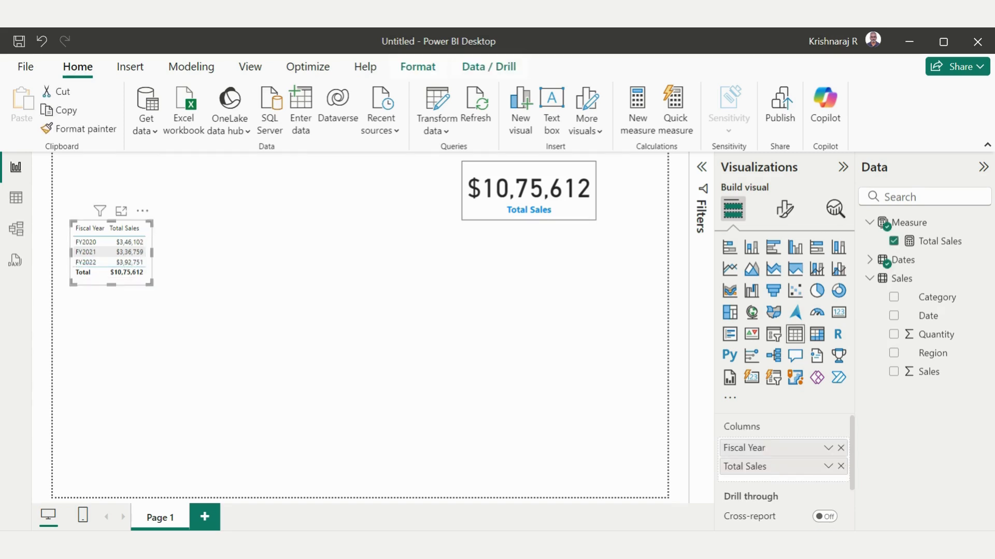
left_click(290, 321)
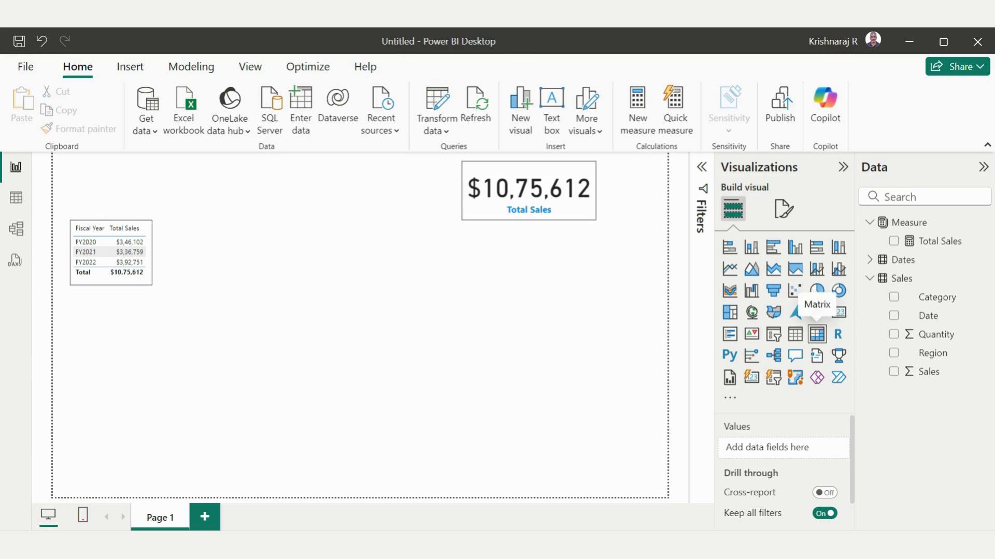
- Add an enlarged Matrix visual directly to the right of the Fiscal Year table, with Category from the Sales table as rows
left_click(816, 334)
left_click_drag(111, 357, 201, 258)
left_click_drag(239, 290, 357, 373)
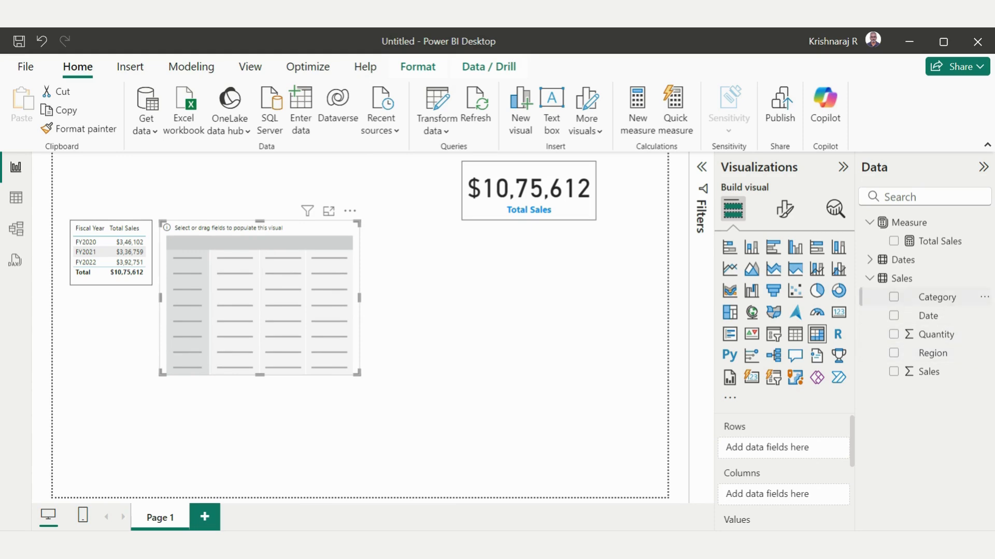
left_click(894, 296)
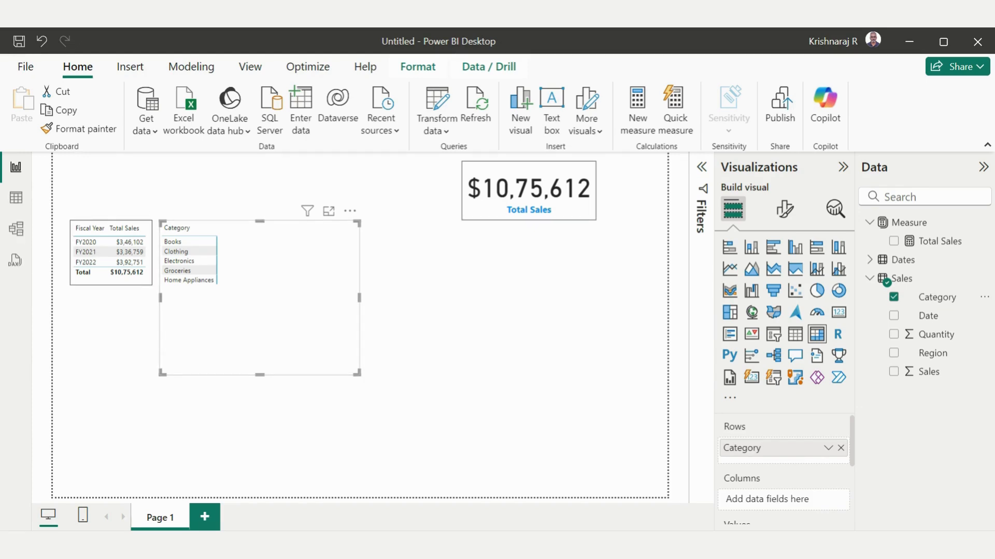
left_click(870, 278)
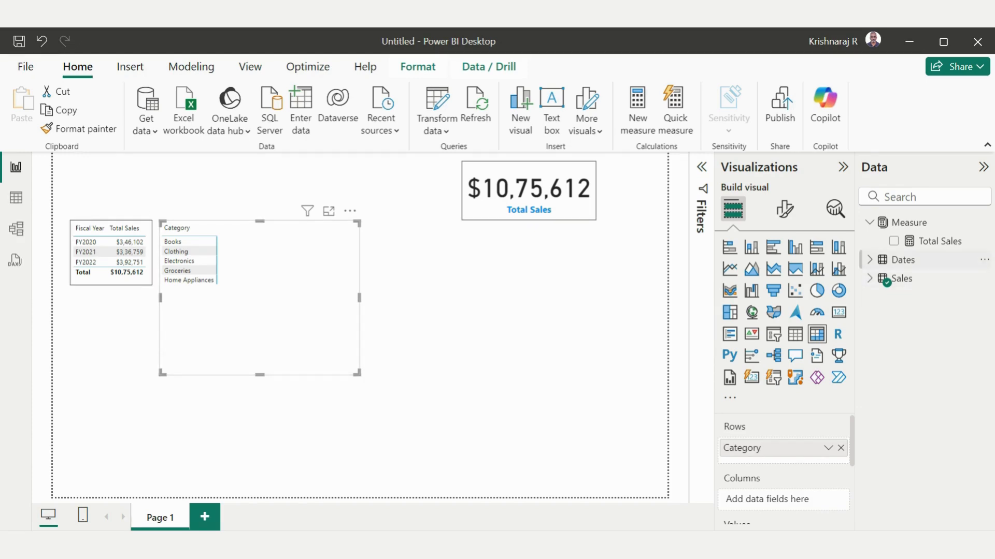
- Add Fiscal Year from the Dates table as the matrix columns and the Total Sales measure as its values
left_click(870, 260)
scroll(933, 368, "down", 5)
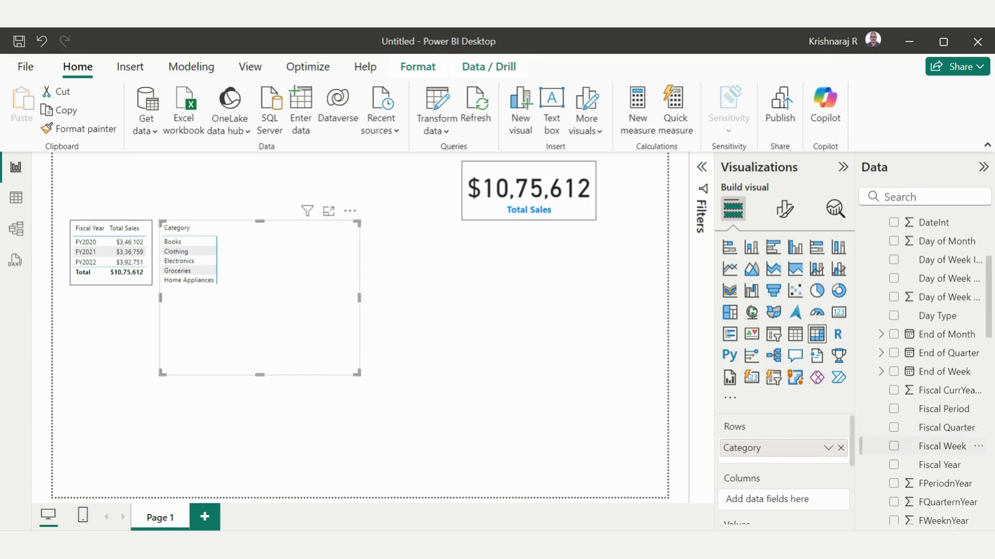
left_click_drag(939, 465, 746, 500)
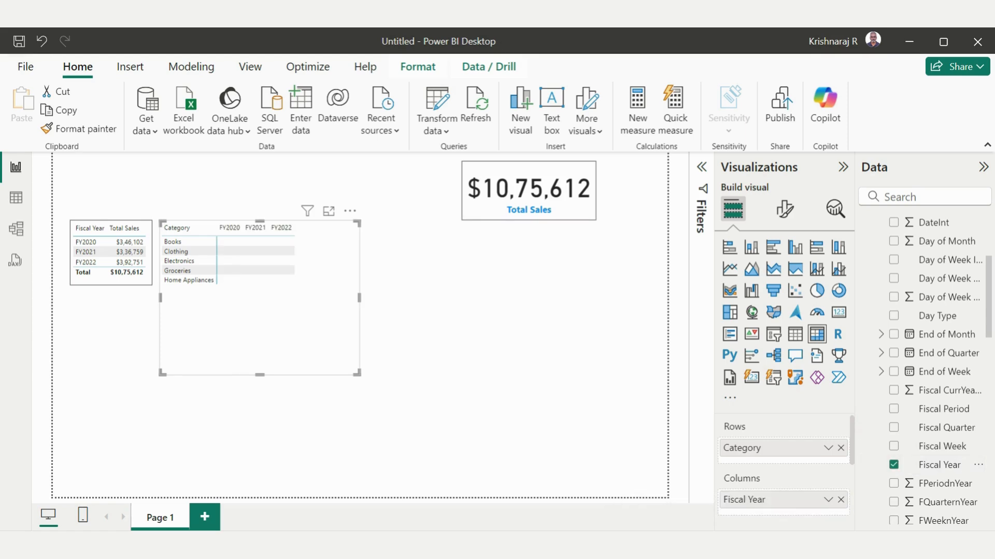
scroll(927, 362, "up", 3)
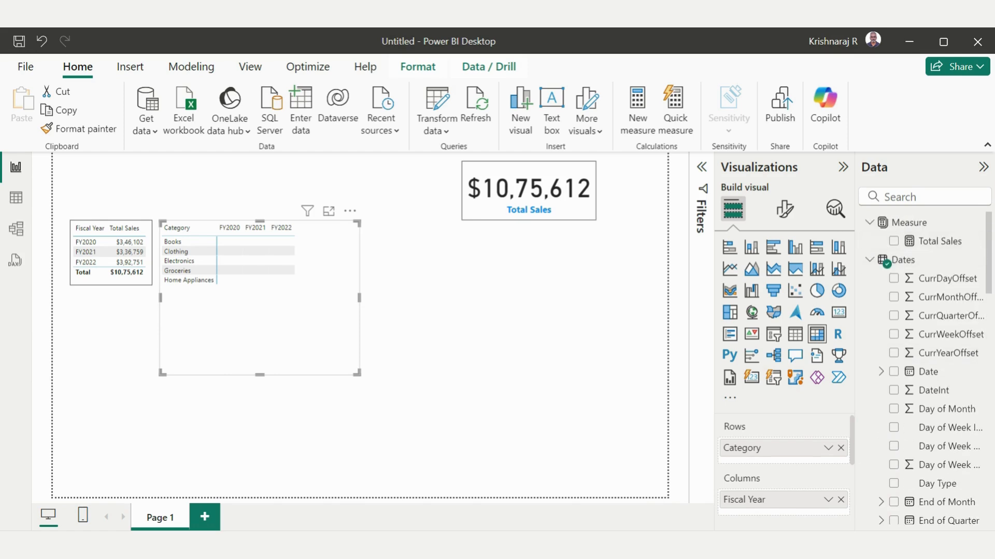
scroll(783, 467, "down", 3)
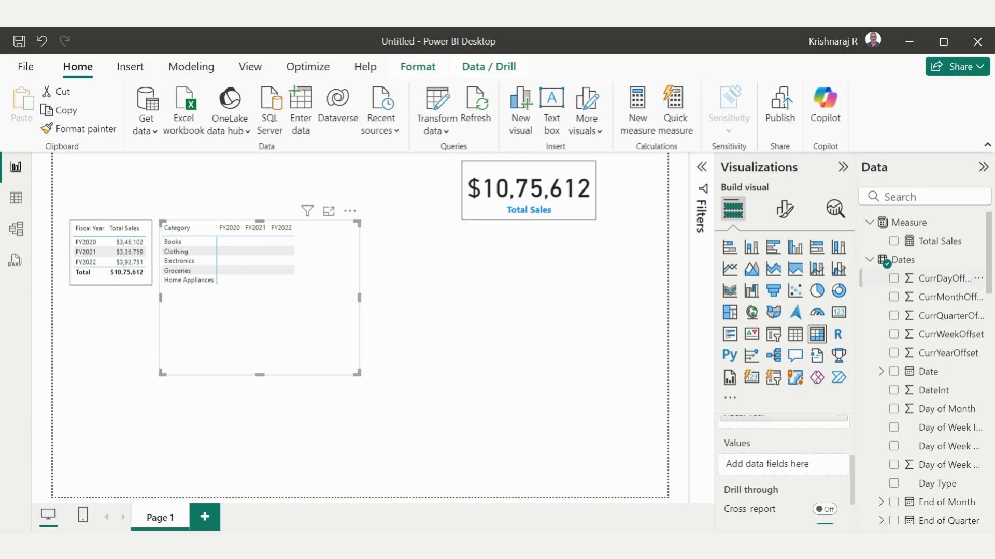
left_click_drag(940, 241, 783, 464)
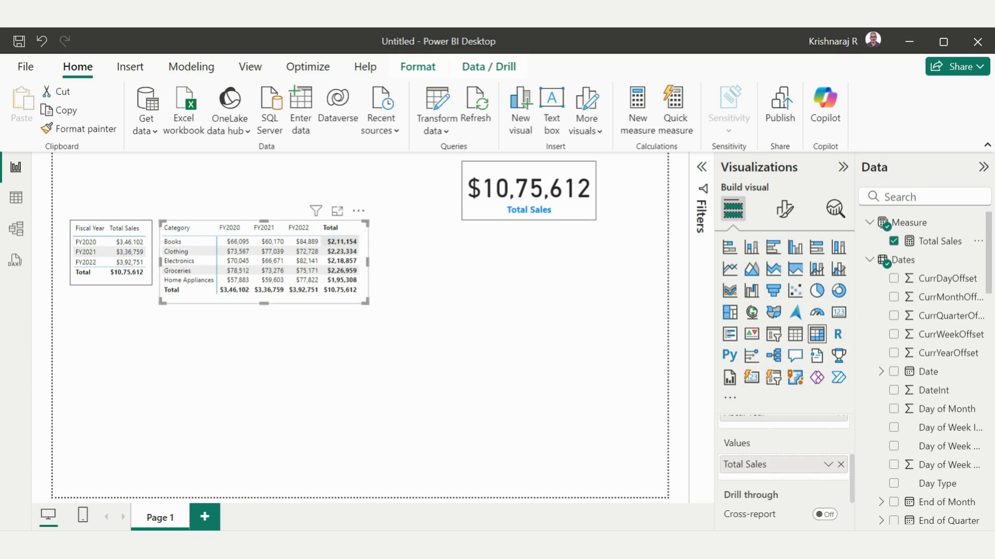
- Sort the category matrix by Total in descending order and turn on its visual border
left_click(330, 228)
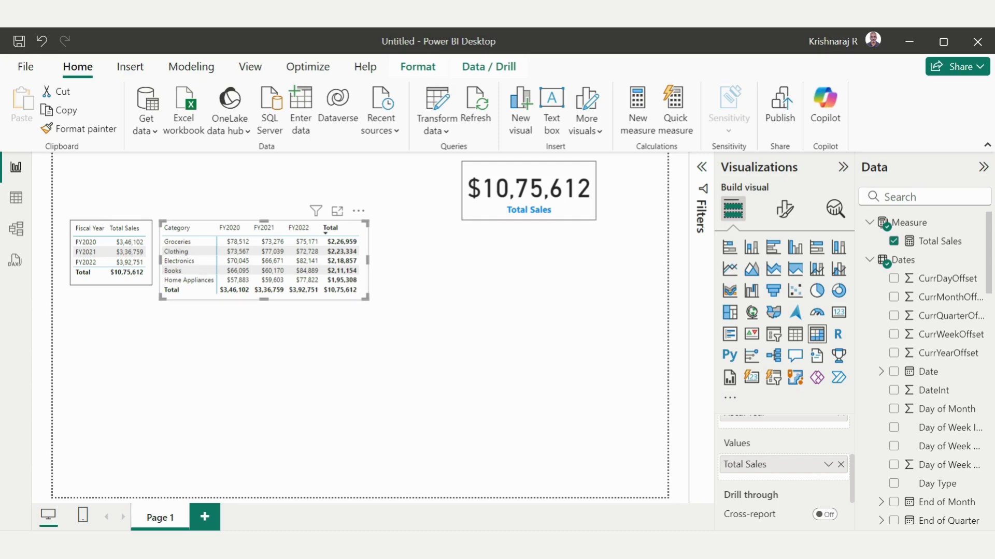
left_click(784, 209)
left_click(783, 278)
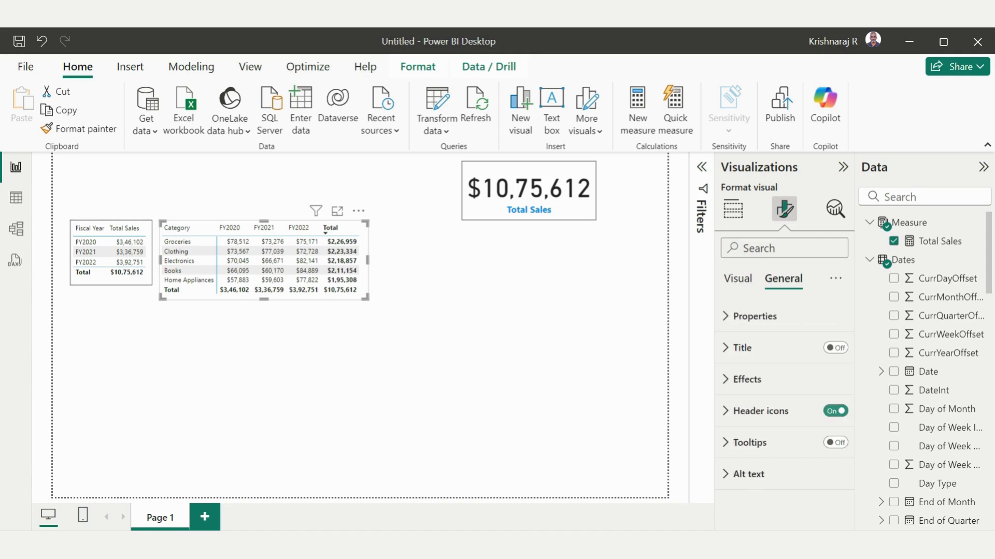
left_click(747, 379)
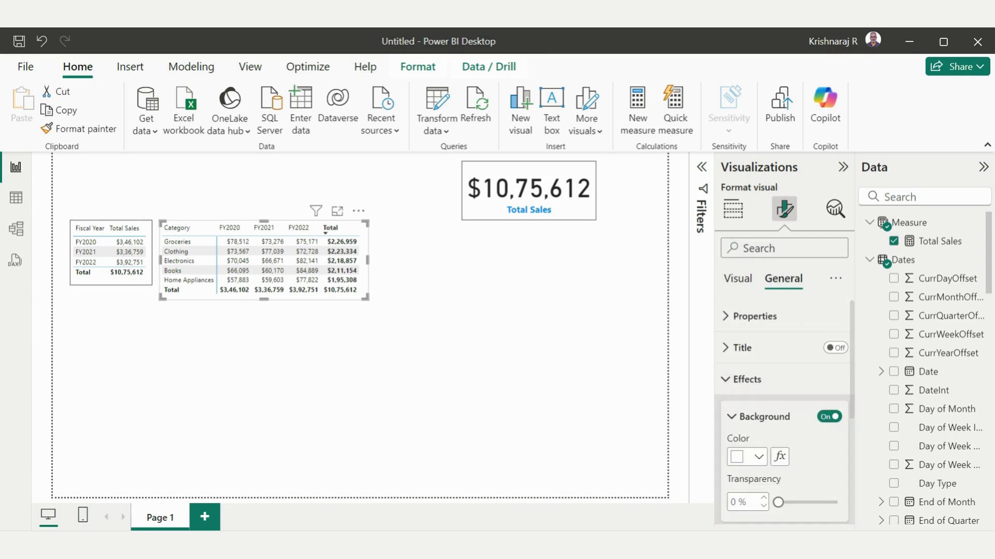
scroll(785, 411, "down", 3)
left_click(830, 430)
left_click(732, 208)
- Add a stacked bar chart below the matrix with Category on the Y-axis and Total Sales on the X-axis, and widen it slightly
left_click(524, 332)
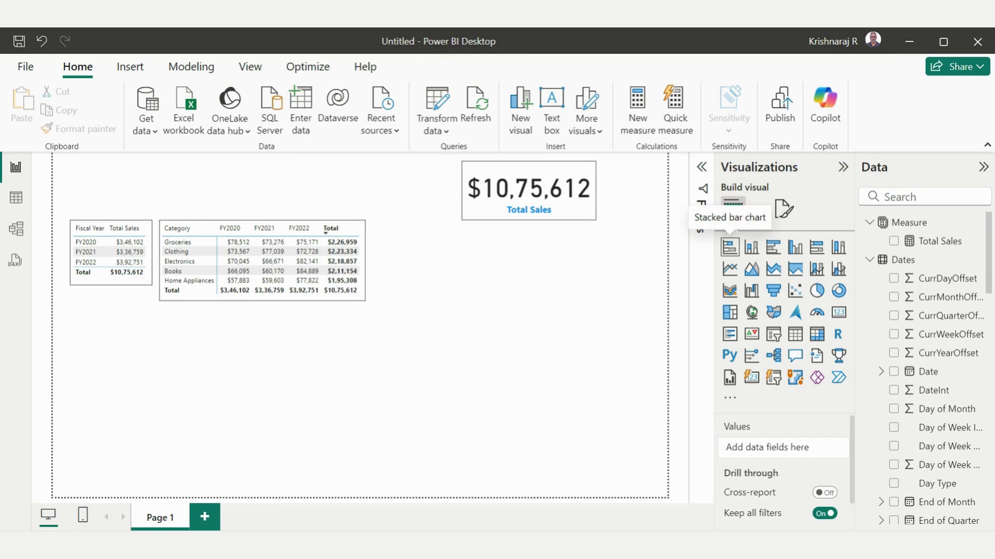
left_click(730, 247)
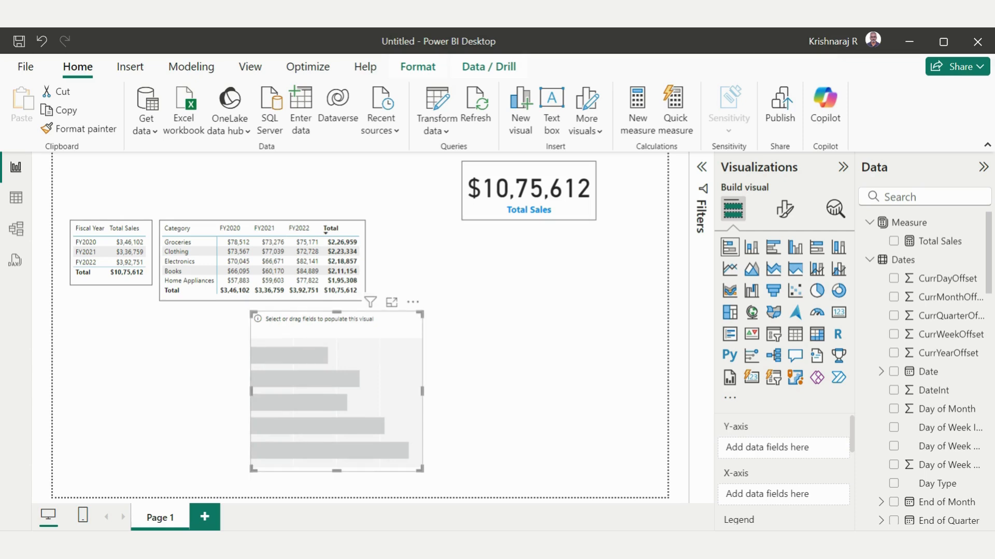
left_click(869, 260)
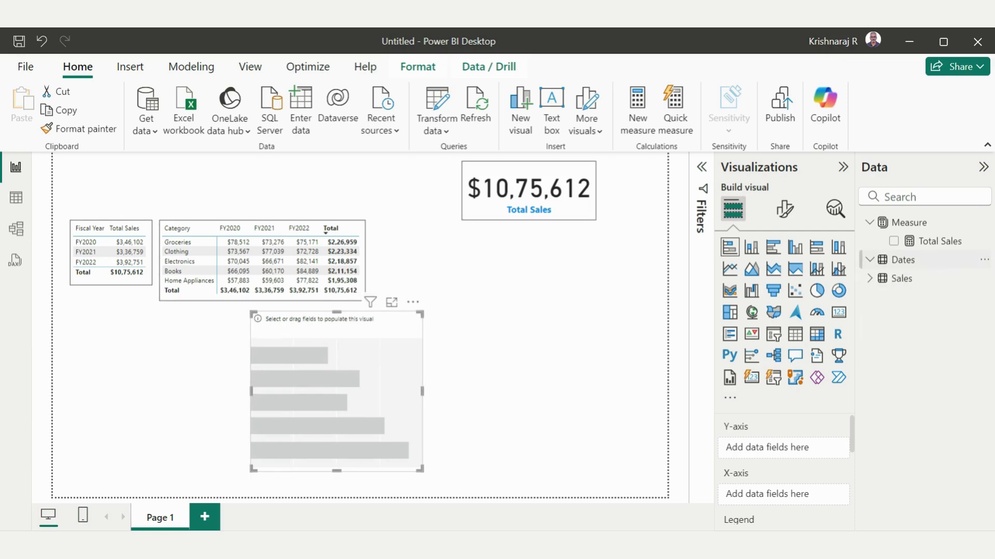
left_click(870, 278)
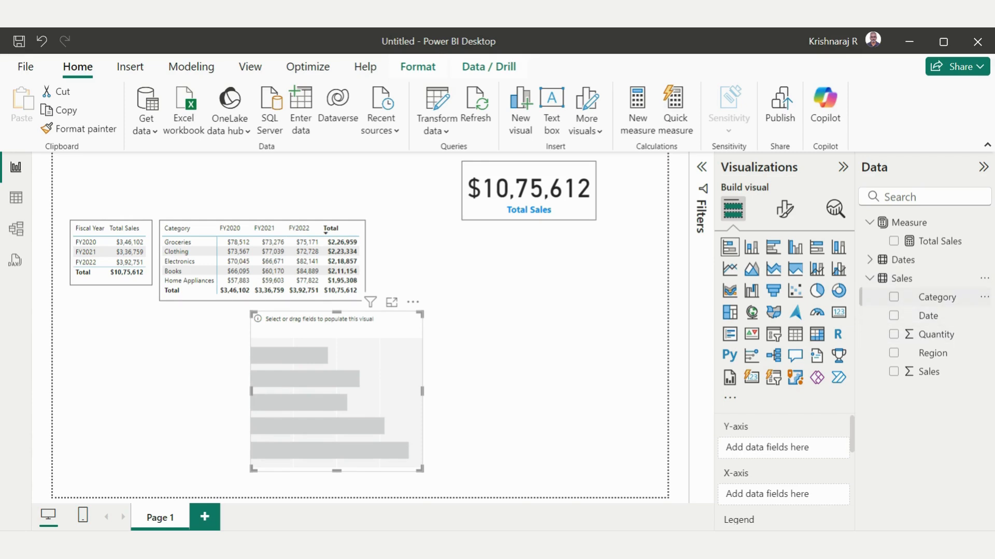
left_click_drag(932, 297, 757, 447)
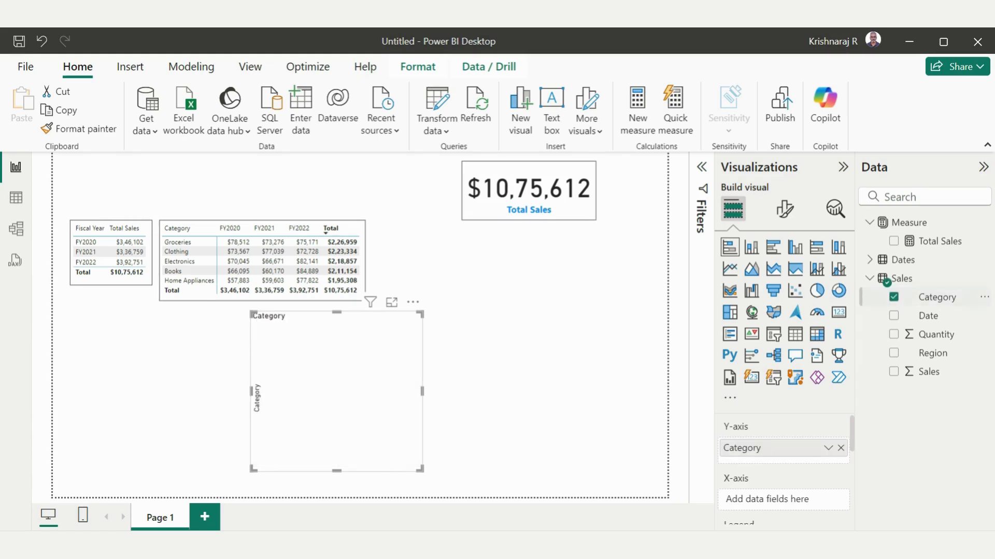
left_click_drag(939, 241, 788, 497)
scroll(788, 482, "down", 1)
left_click_drag(423, 391, 448, 391)
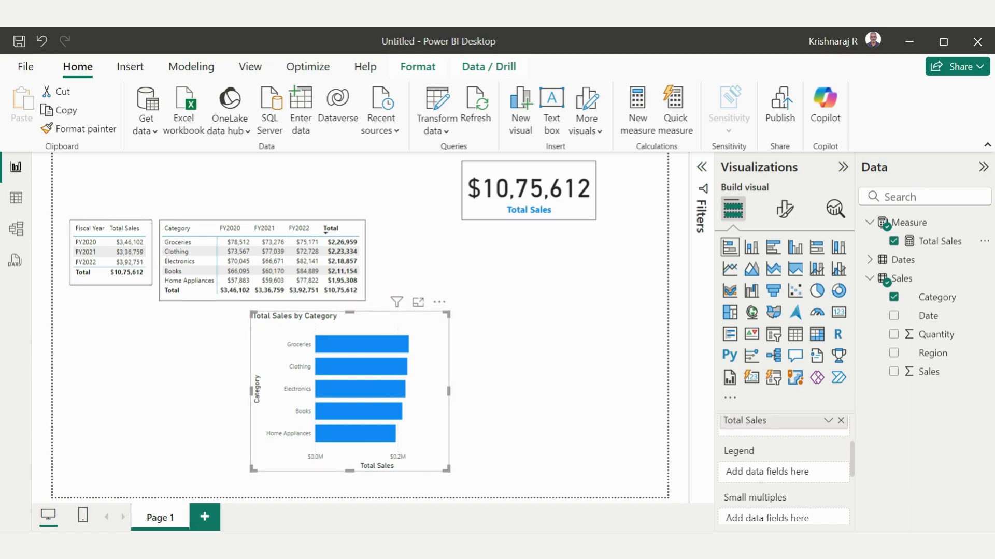
- Turn off the Y-axis title of the Total Sales by Category bar chart
left_click(784, 209)
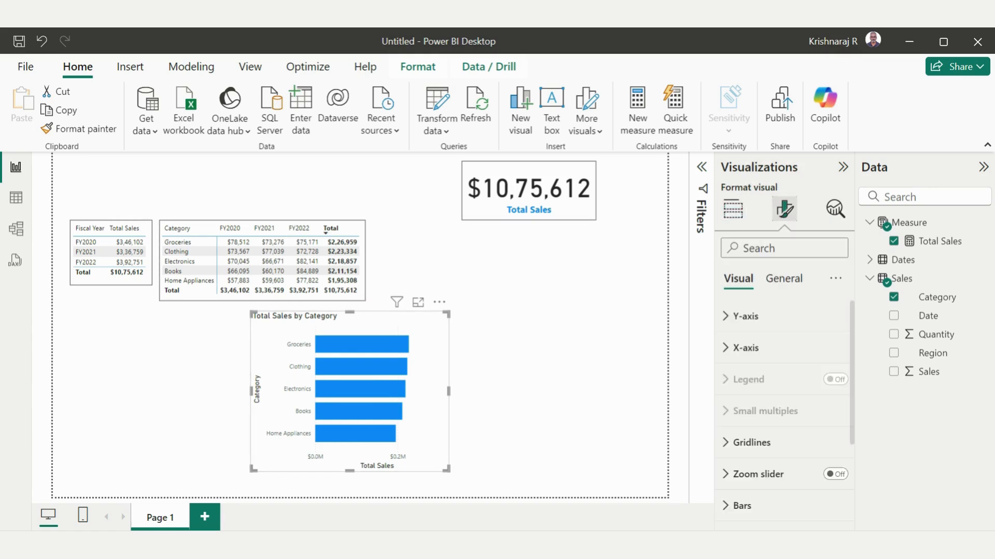
left_click(746, 316)
scroll(784, 415, "down", 3)
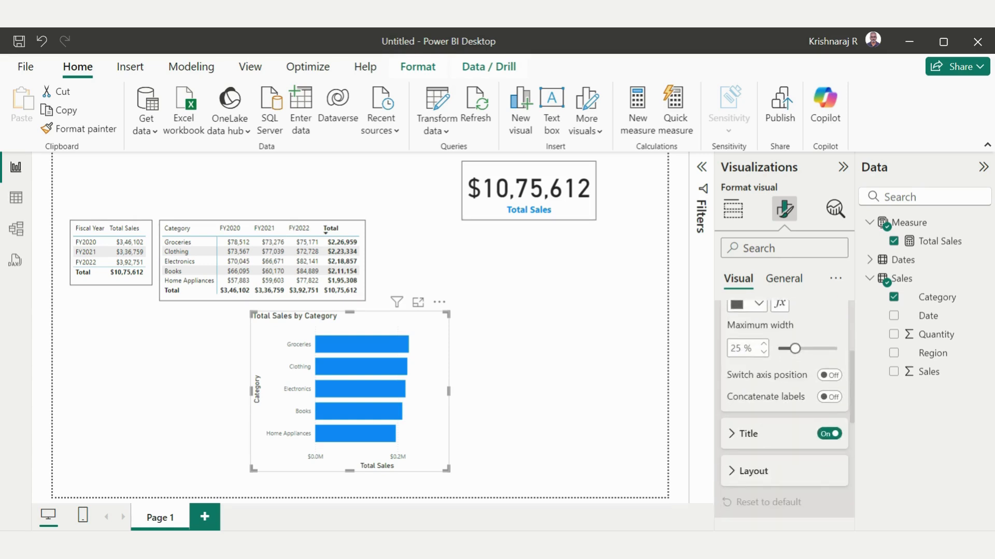
left_click(829, 434)
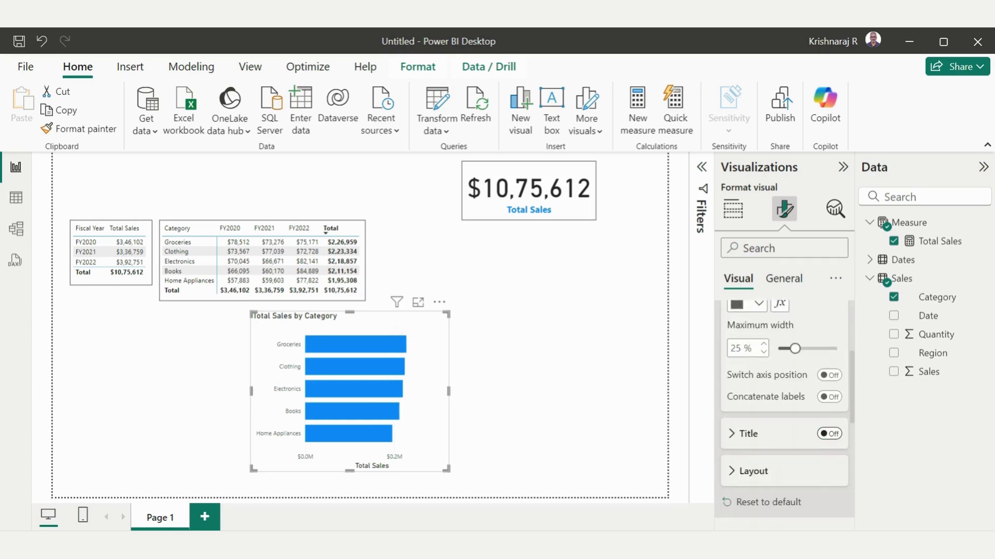
- Turn off the X-axis title of the Total Sales by Category bar chart
scroll(783, 404, "up", 3)
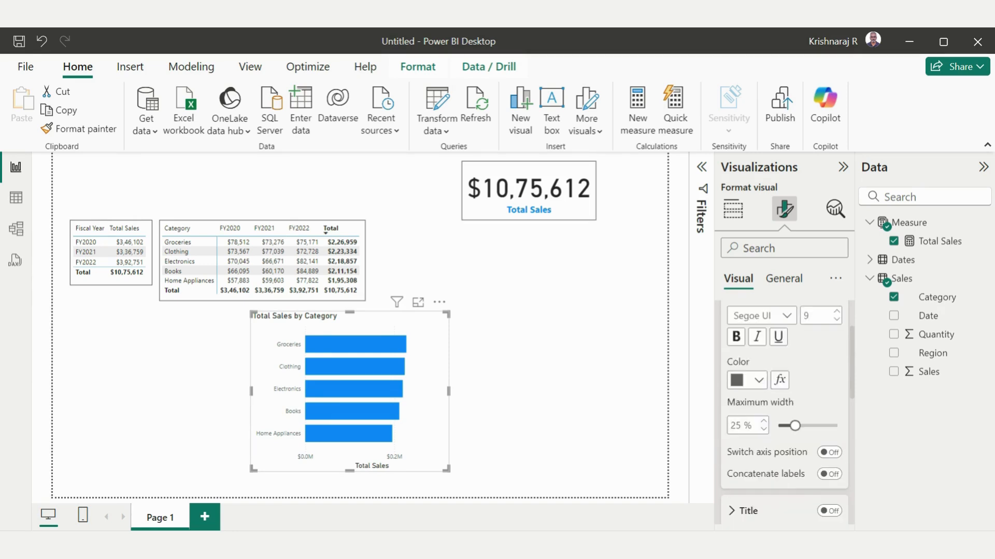
left_click(752, 354)
left_click(746, 490)
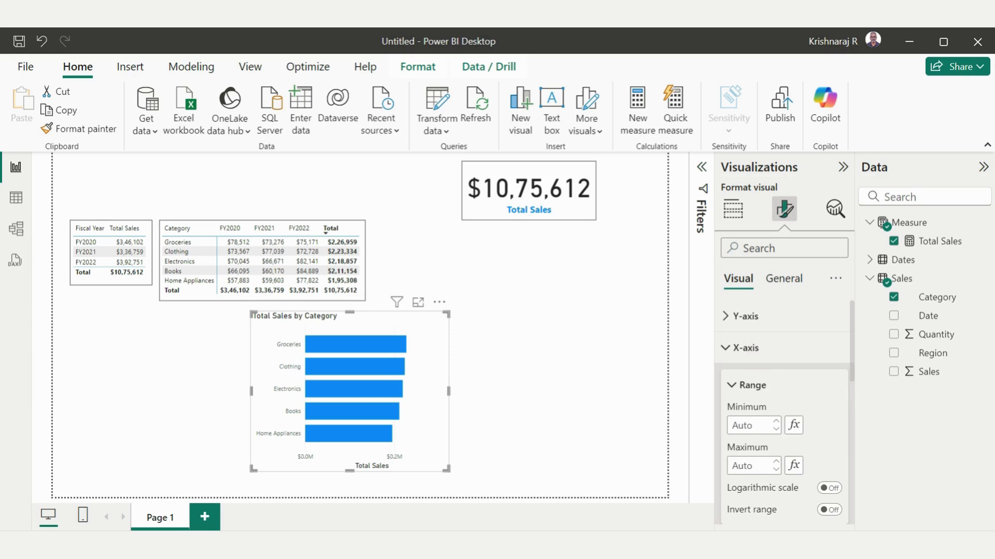
scroll(784, 404, "down", 1)
scroll(784, 409, "down", 2)
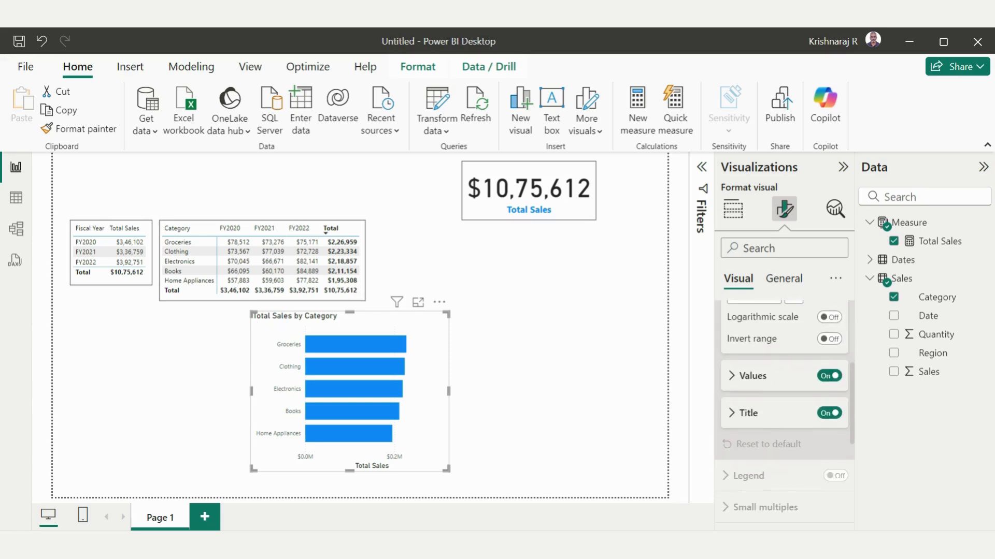
left_click(829, 413)
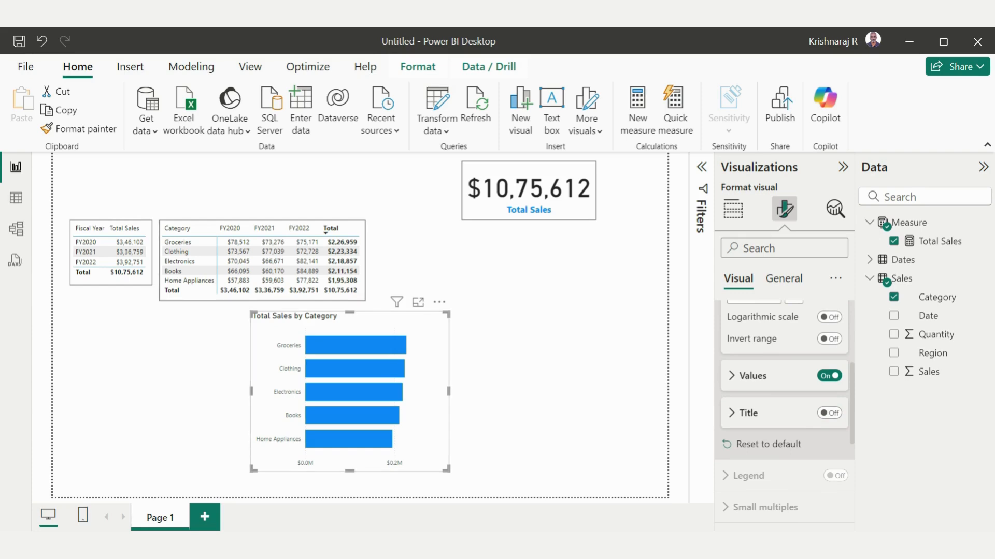
- Turn on data labels for the bars of the Total Sales by Category chart
scroll(784, 388, "up", 3)
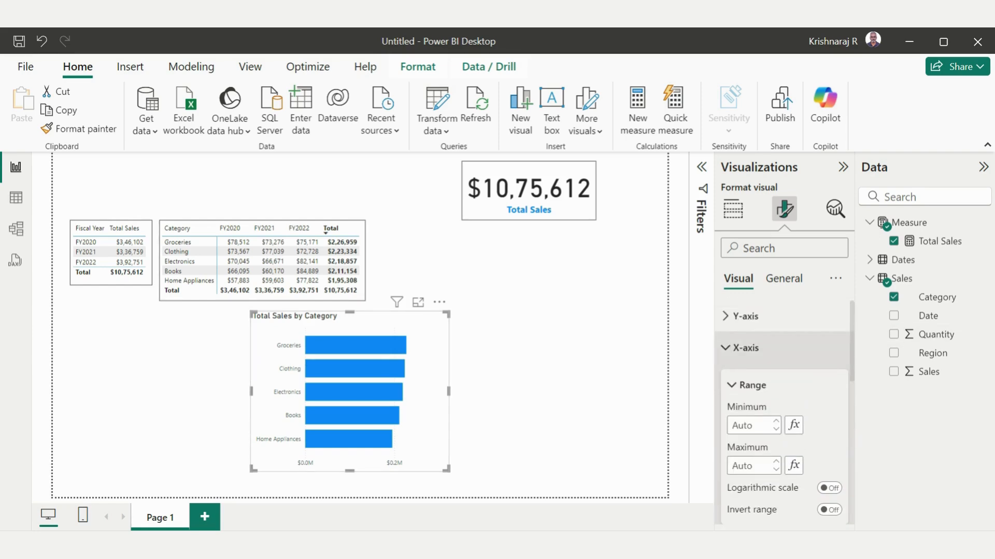
left_click(746, 348)
scroll(783, 445, "down", 3)
left_click(742, 382)
scroll(784, 415, "down", 3)
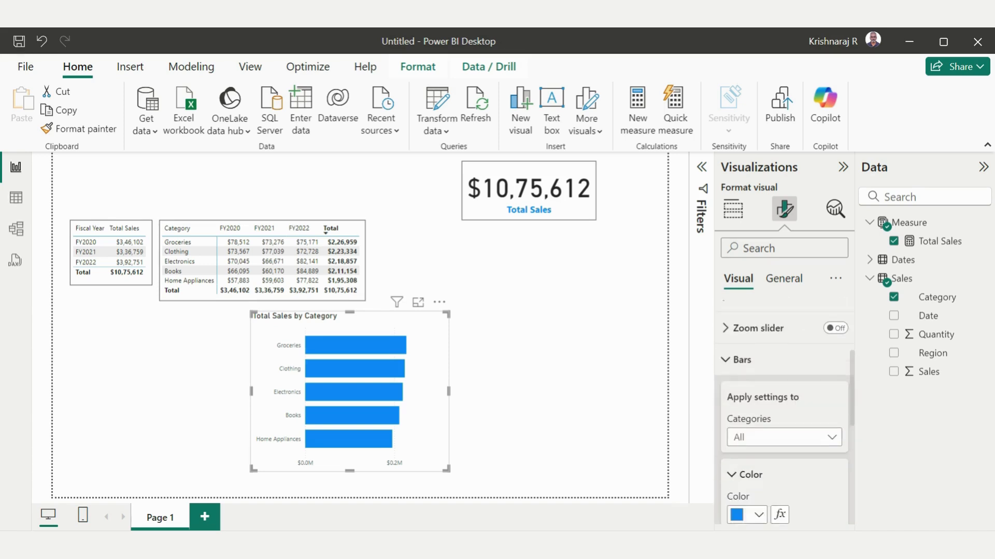
scroll(783, 415, "down", 3)
left_click(835, 446)
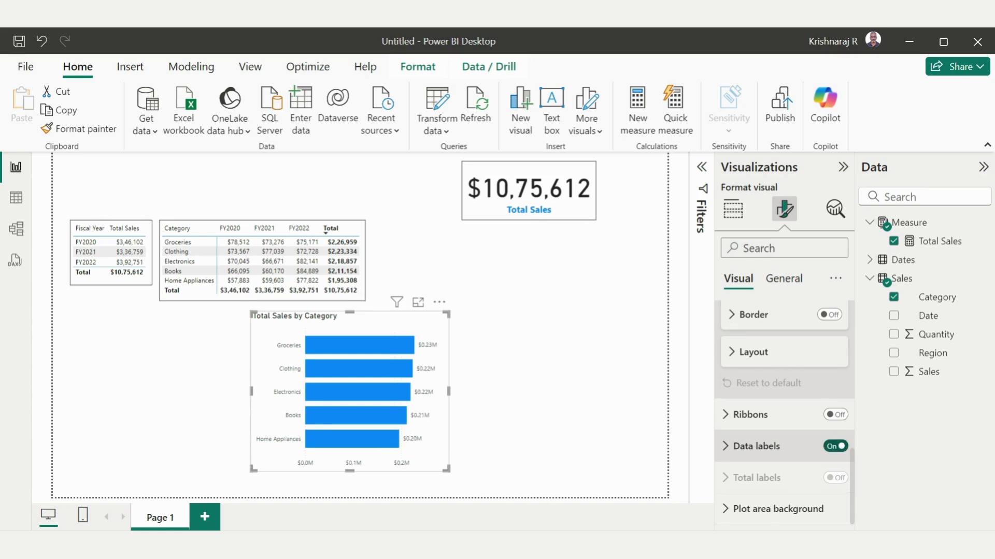
left_click(560, 362)
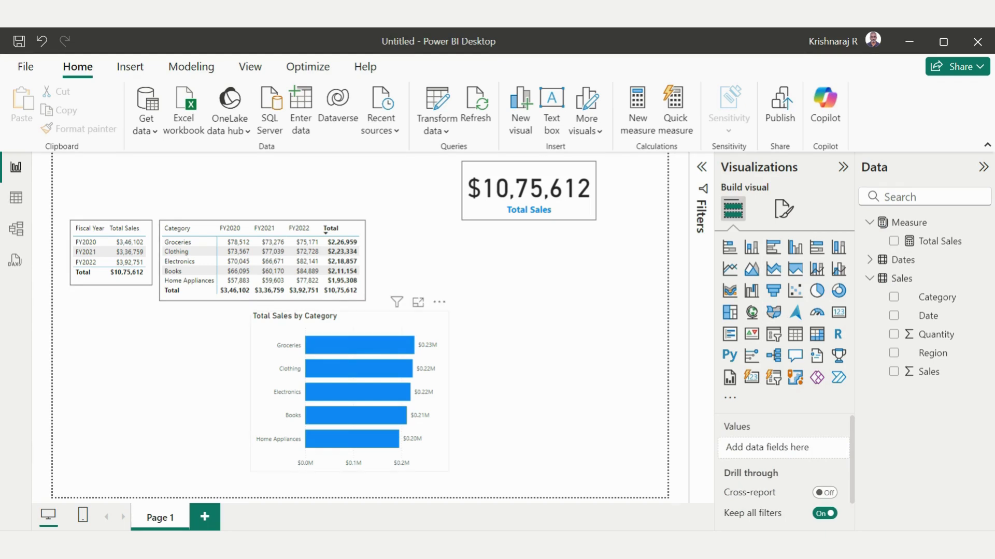
- Shorten the bar chart's title text to Total Sales
left_click(440, 332)
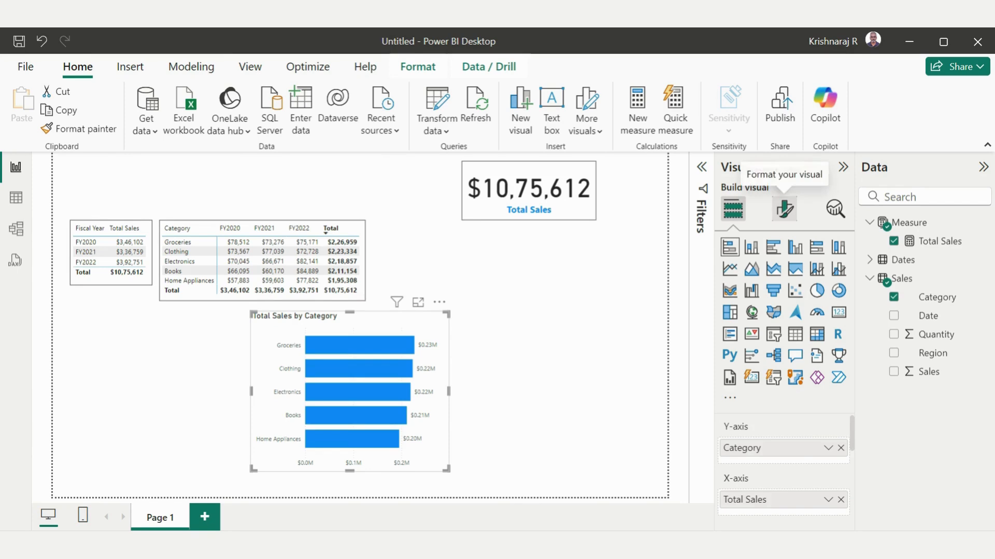
left_click(783, 209)
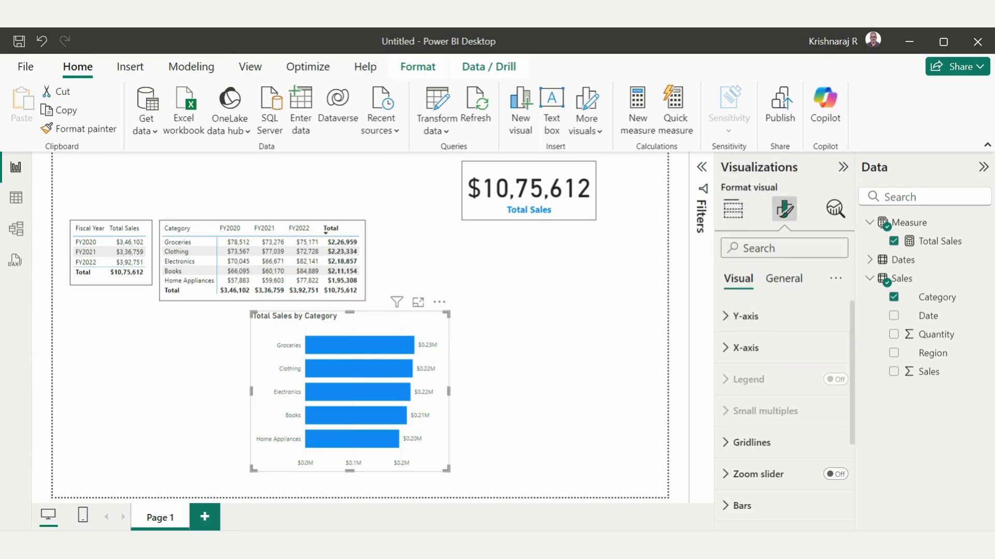
scroll(777, 435, "down", 3)
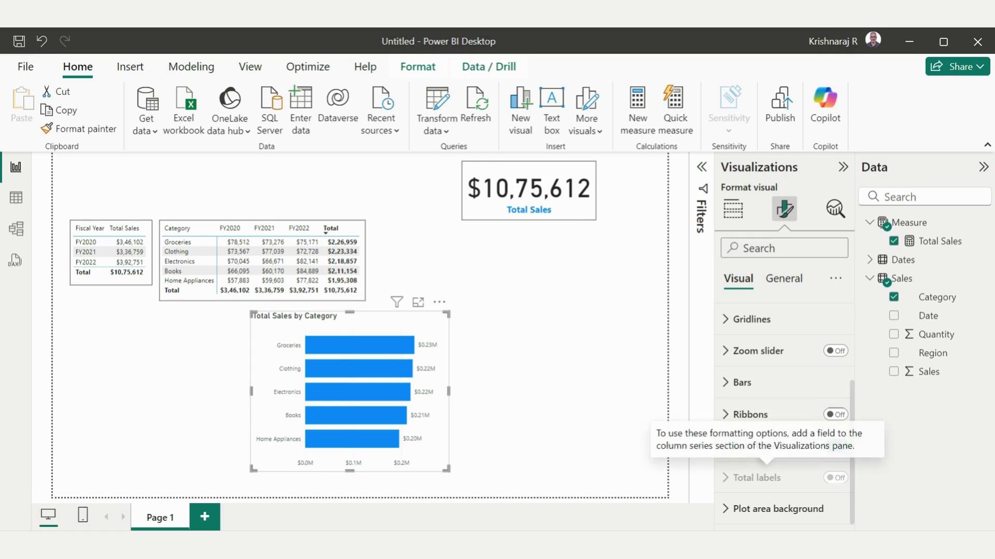
scroll(783, 414, "up", 3)
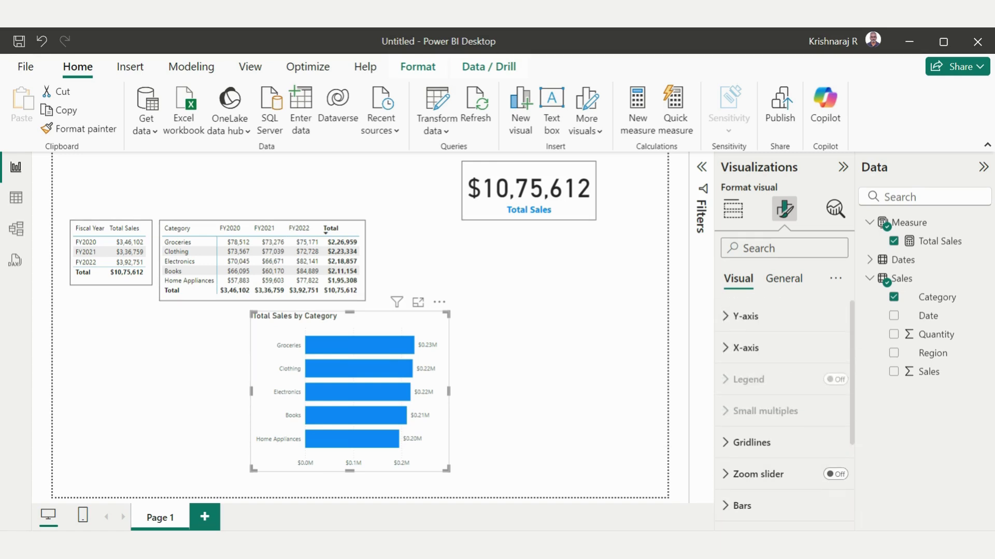
left_click(784, 279)
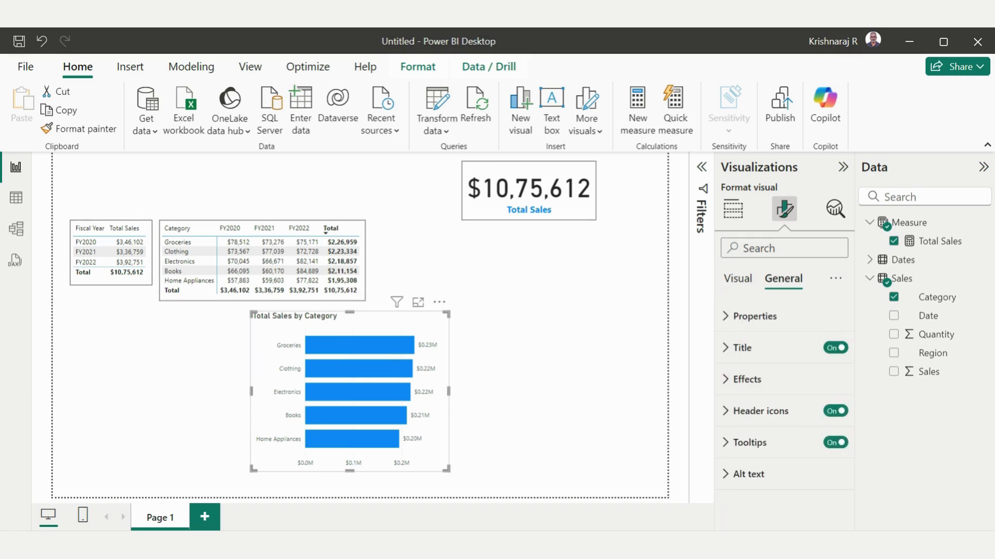
left_click(742, 348)
left_click(774, 425)
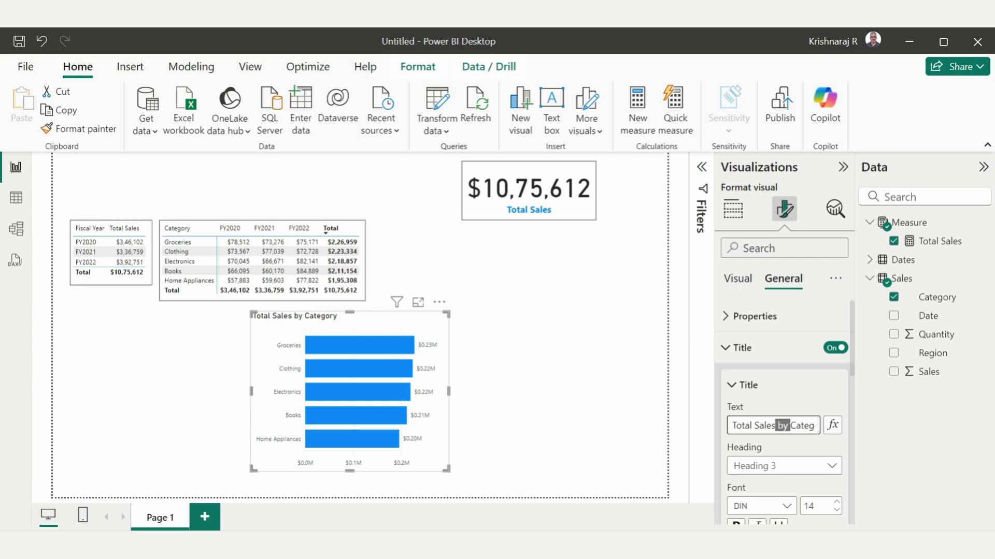
left_click_drag(787, 425, 817, 425)
key("BackSpace")
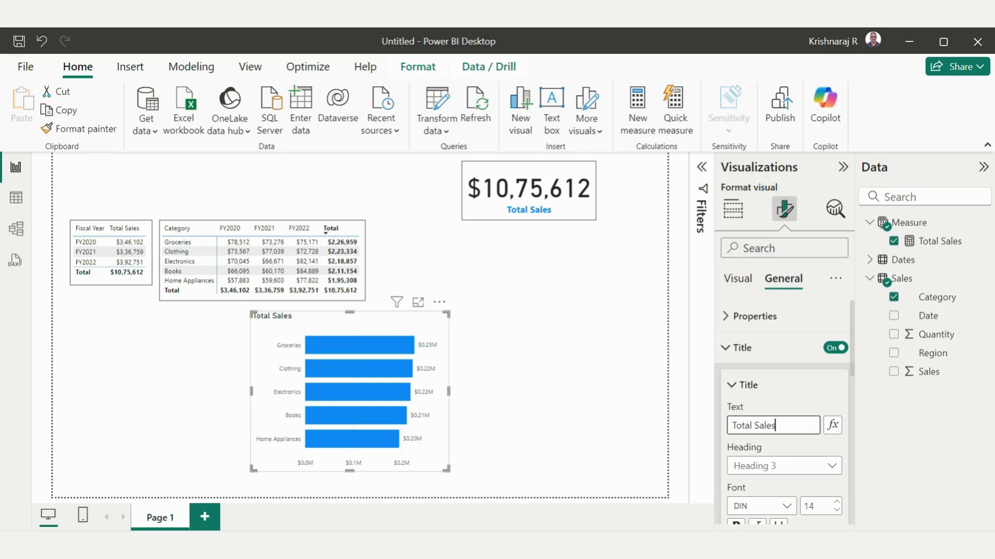
left_click(559, 372)
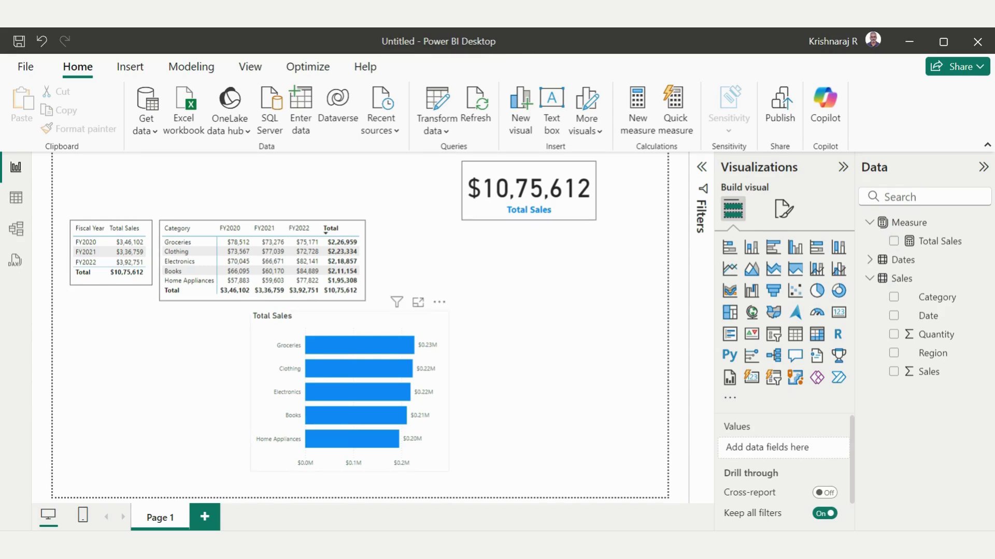
- Set the category bar chart's title to font size 16 and colour it blue
left_click(253, 316)
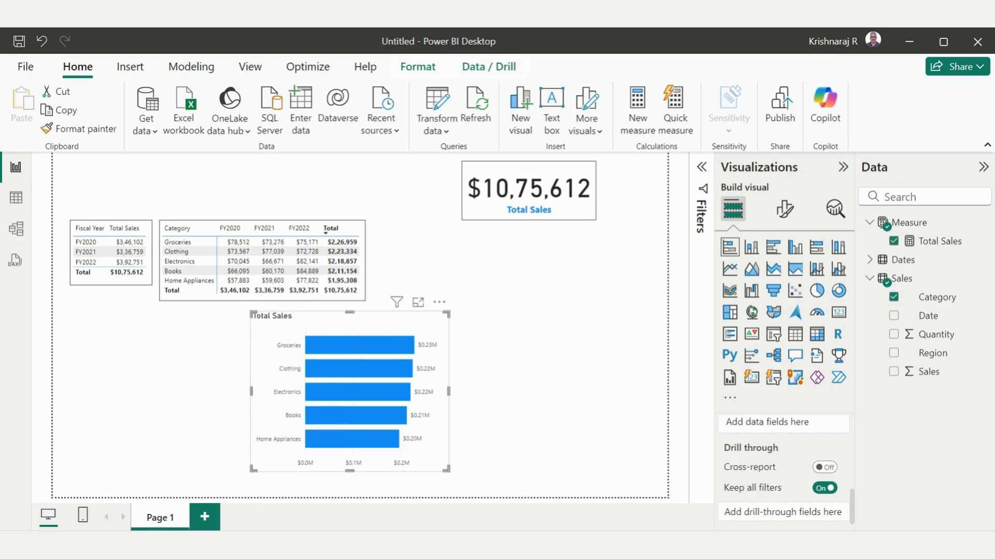
left_click(784, 209)
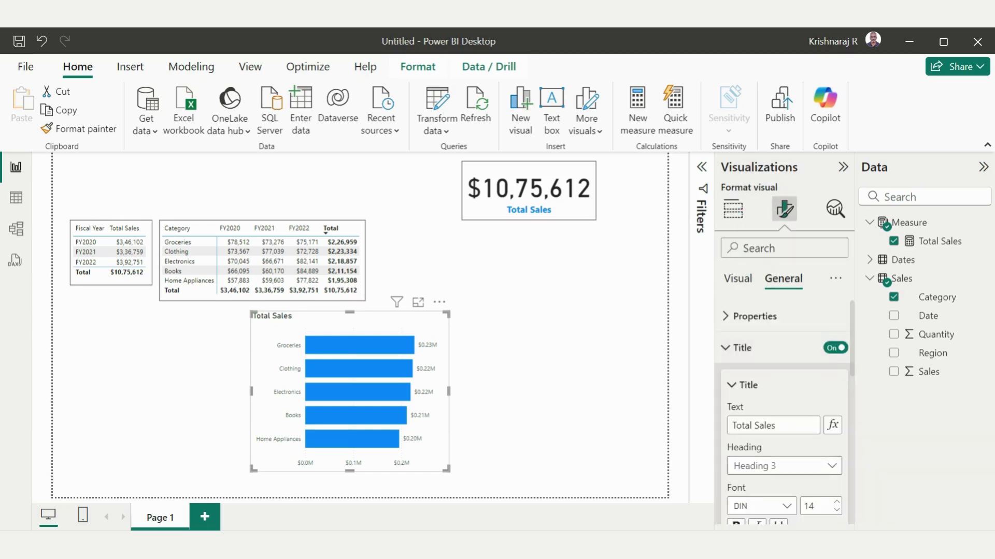
scroll(782, 388, "down", 2)
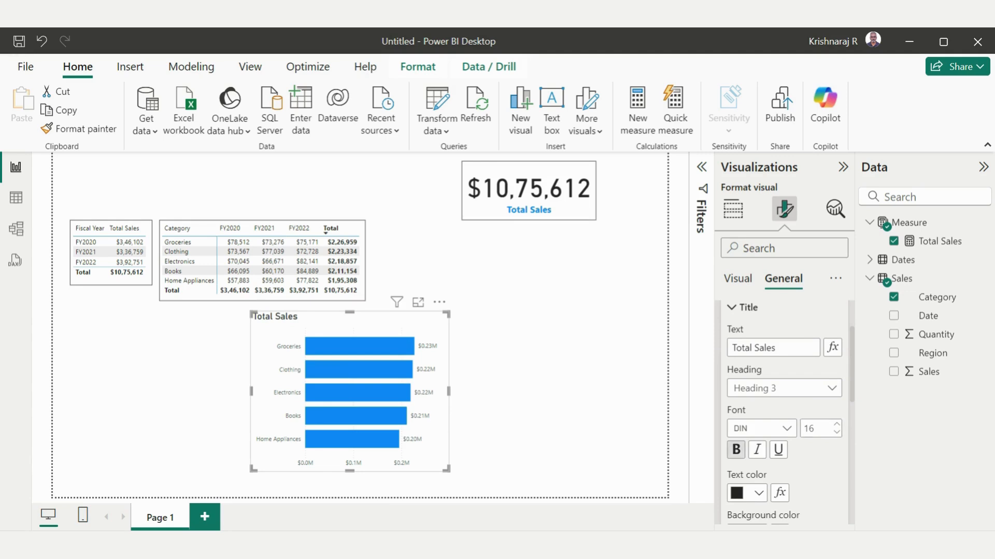
left_click(746, 492)
left_click(784, 247)
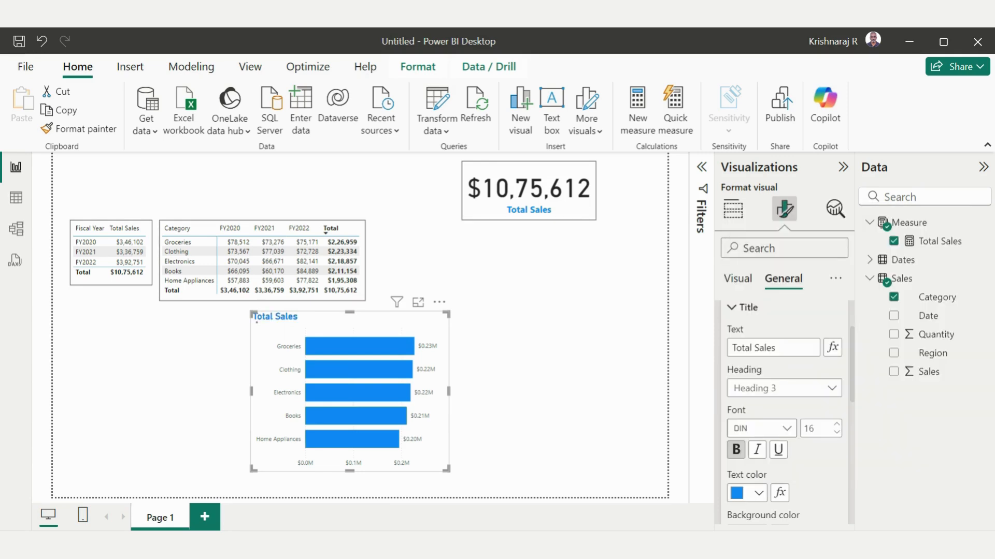
- Move the bar chart beside the category matrix, make it narrower, and turn on its visual border
left_click(528, 383)
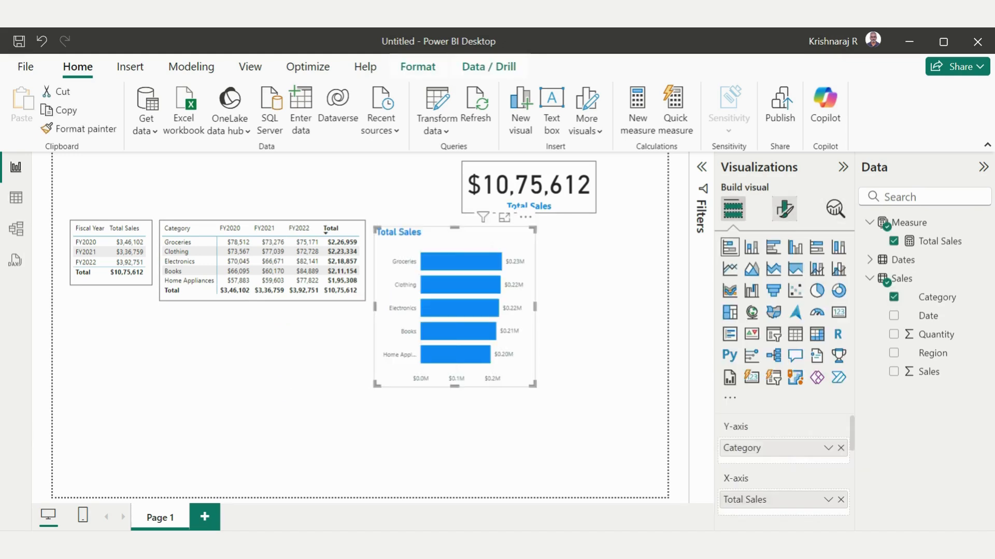
left_click(784, 209)
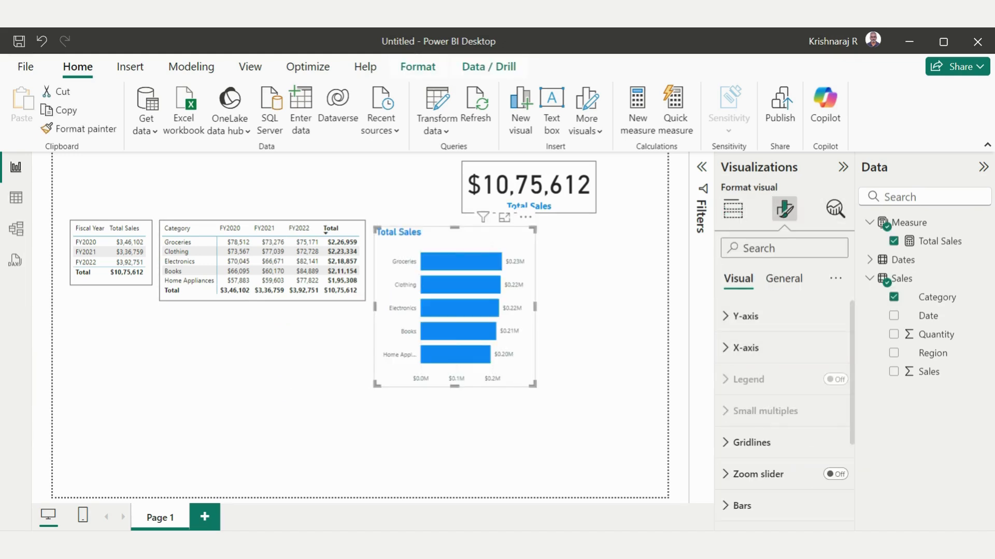
left_click(784, 279)
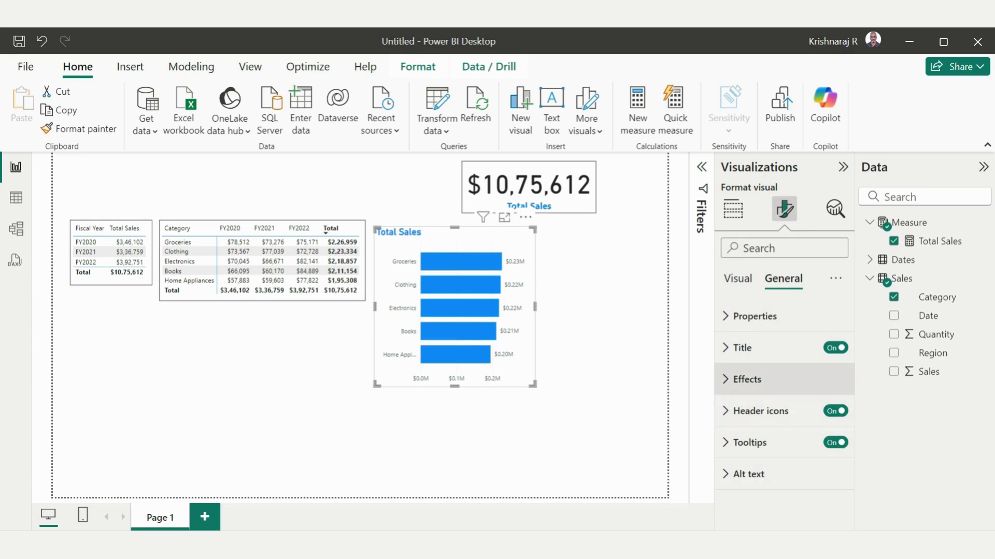
left_click(747, 380)
scroll(782, 404, "down", 3)
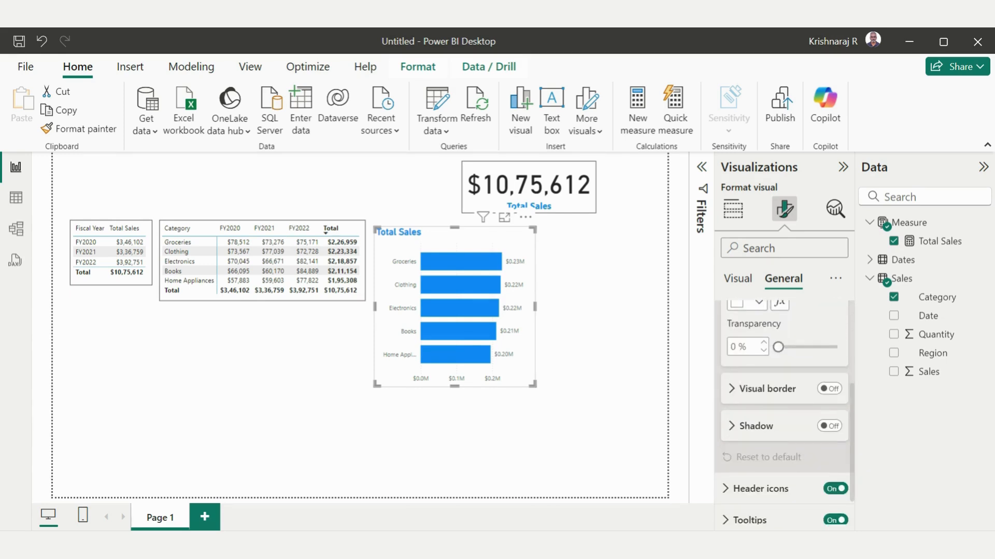
left_click(830, 388)
left_click(603, 327)
- Align the category matrix and fiscal-year table with the bar chart's upper edge, placing the visuals edge to edge
left_click_drag(280, 244, 282, 250)
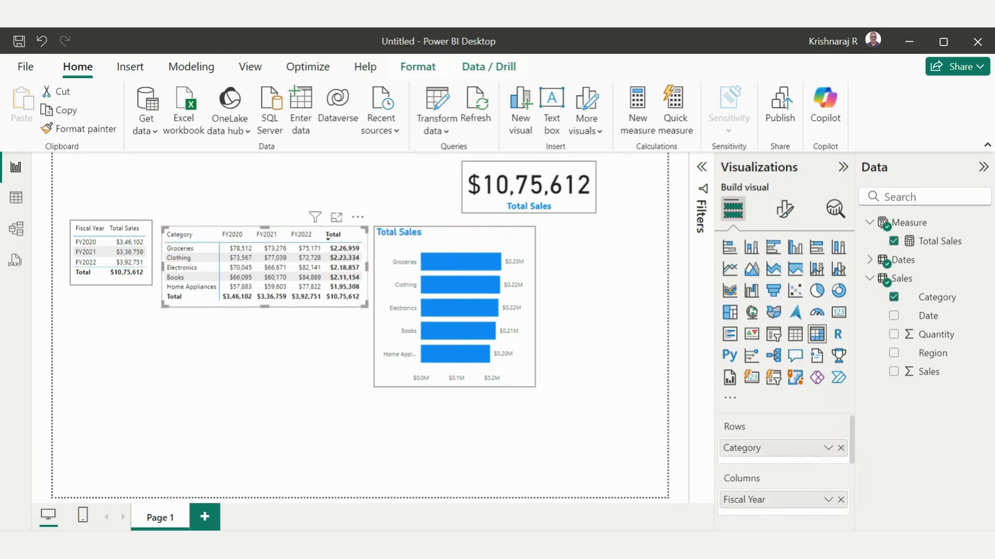
left_click_drag(111, 253, 112, 259)
- Insert a map visual in the empty area below the fiscal-year table and enlarge it
left_click(140, 357)
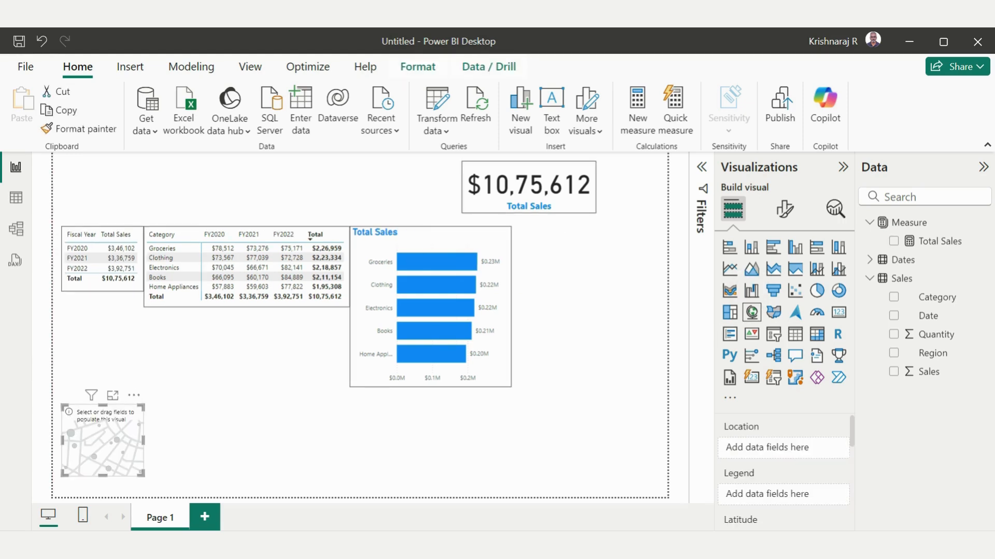
left_click_drag(143, 406, 247, 313)
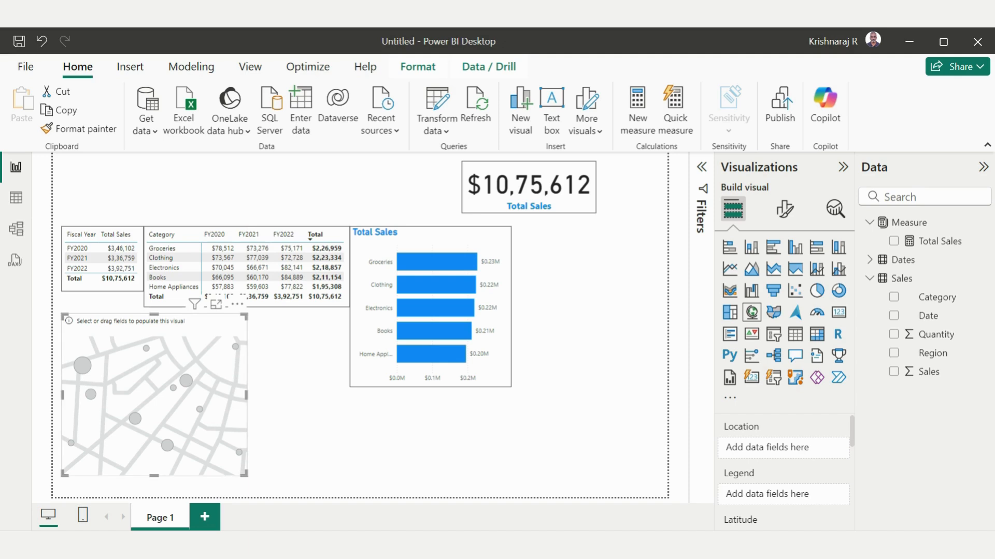
left_click(291, 414)
left_click(218, 425)
left_click_drag(247, 476, 252, 485)
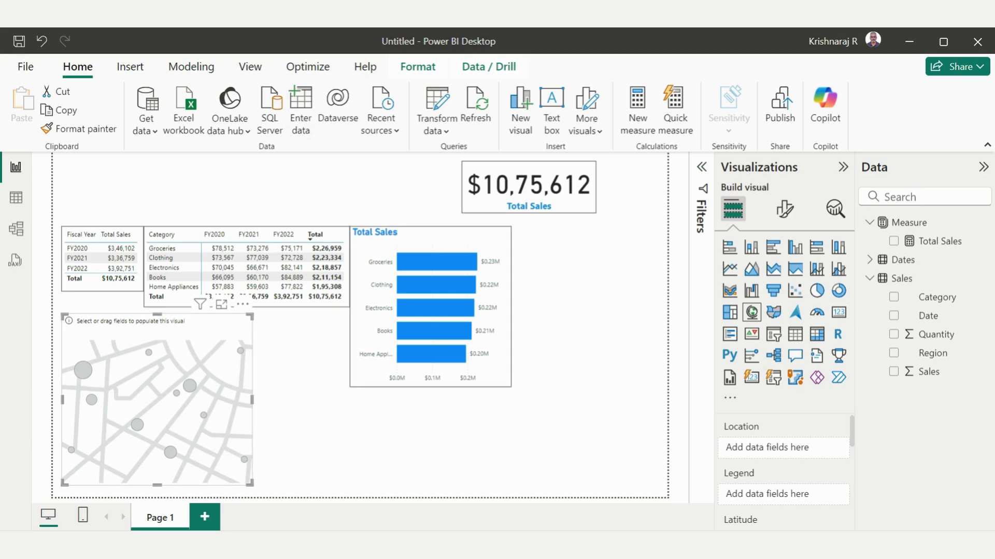
- Assign Region as the map's location and the Total Sales measure as its bubble size
left_click_drag(876, 396, 767, 448)
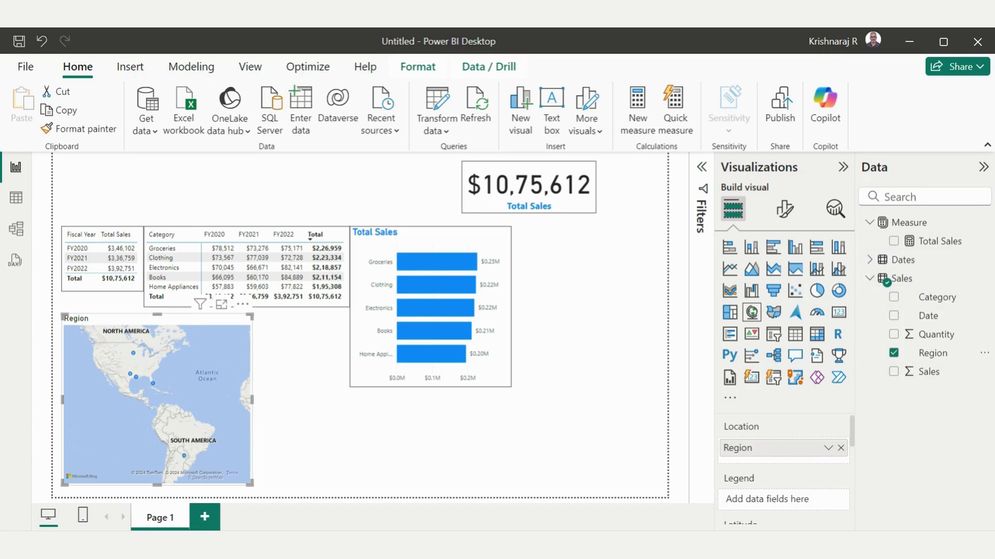
scroll(783, 466, "down", 5)
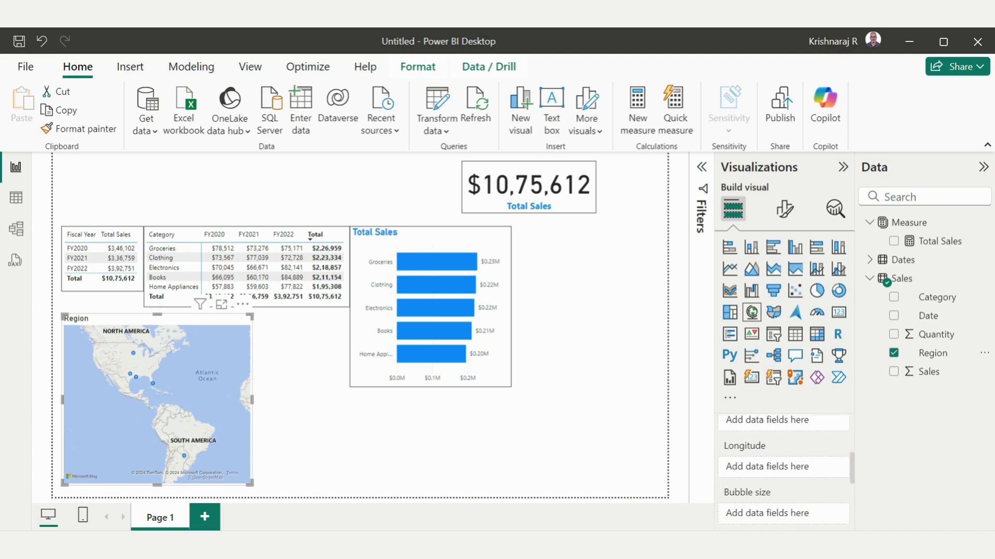
left_click_drag(933, 241, 777, 460)
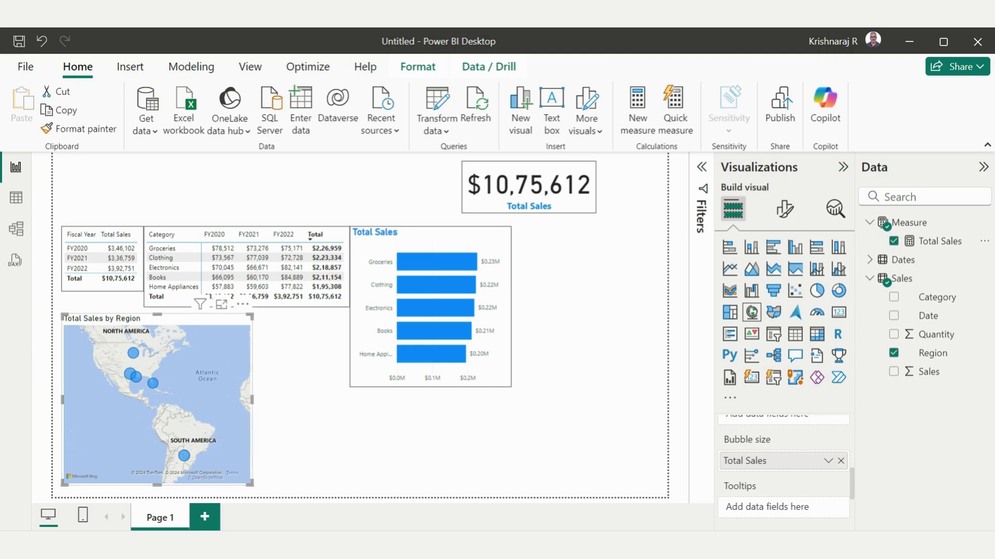
- Narrow the Total Sales by Region map, place it beside the bar chart, and extend it downward
left_click_drag(252, 400, 216, 400)
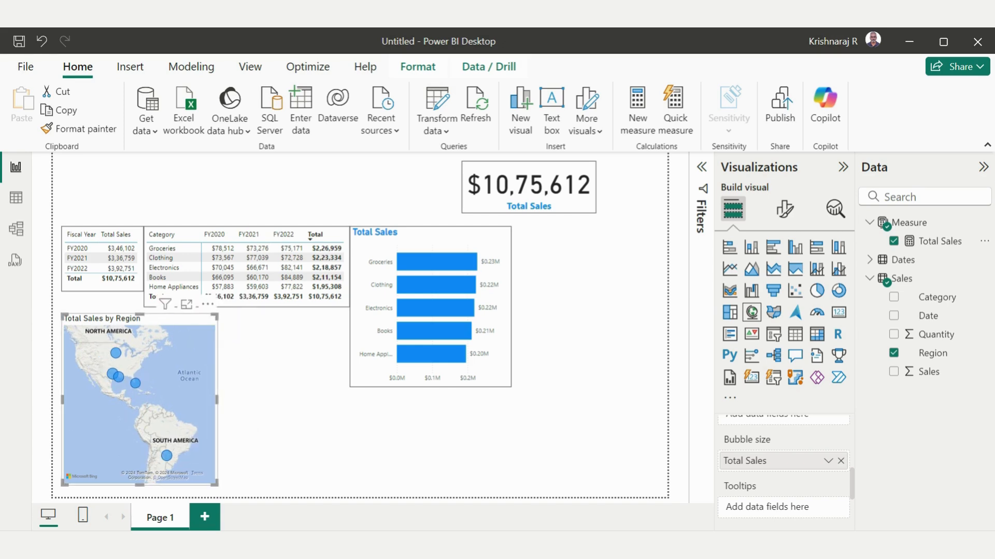
left_click_drag(101, 318, 552, 231)
left_click_drag(589, 398, 590, 472)
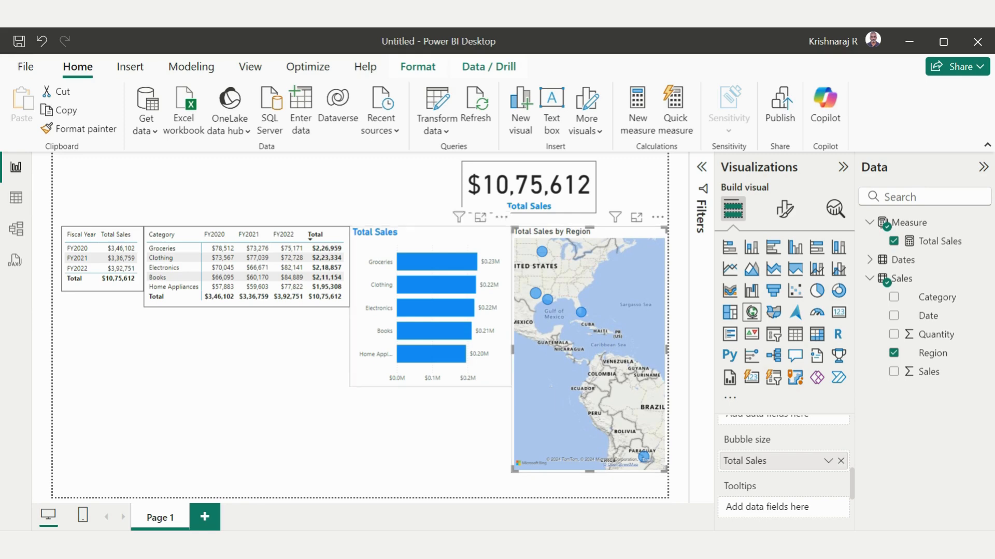
left_click(427, 439)
- Turn on the visual border of the Total Sales by Region map
left_click(589, 352)
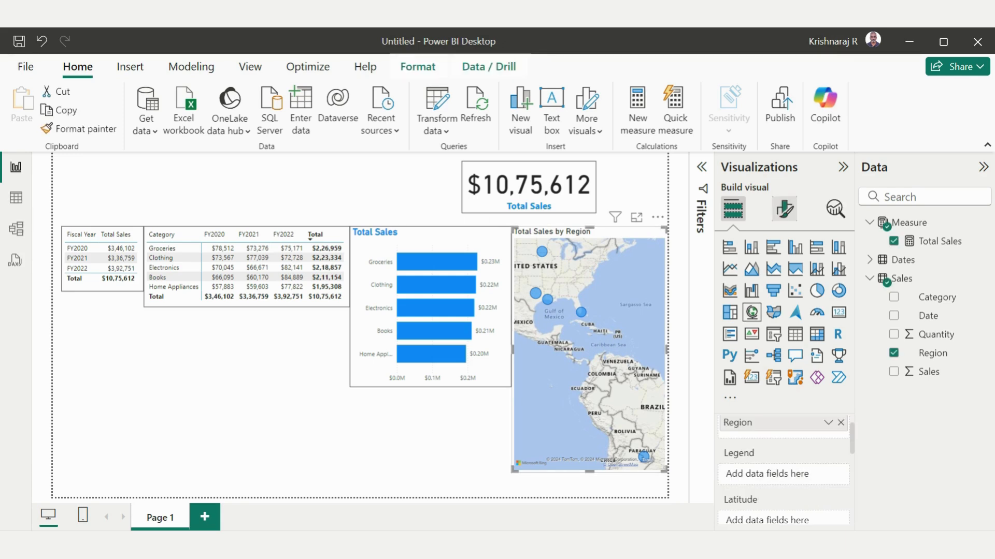
left_click(784, 209)
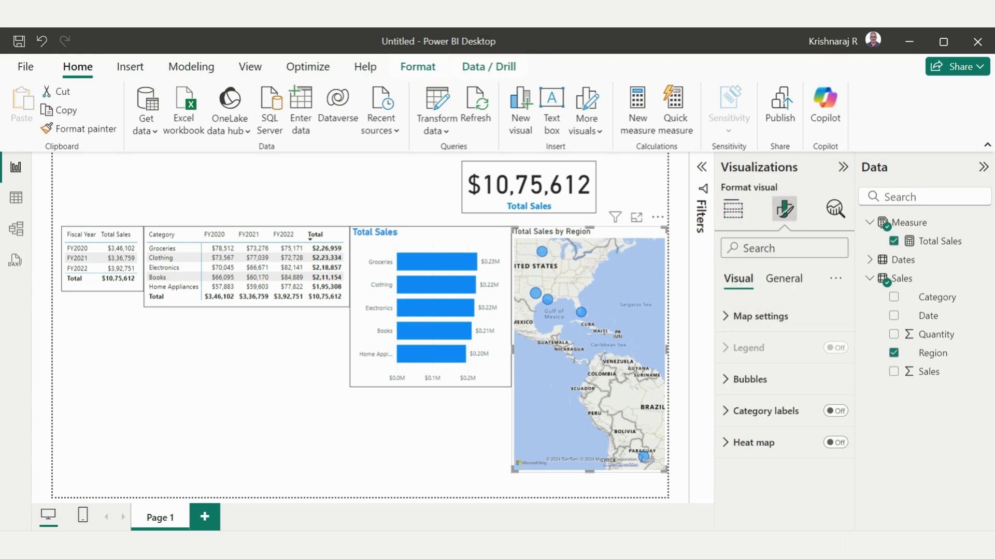
left_click(784, 278)
left_click(746, 379)
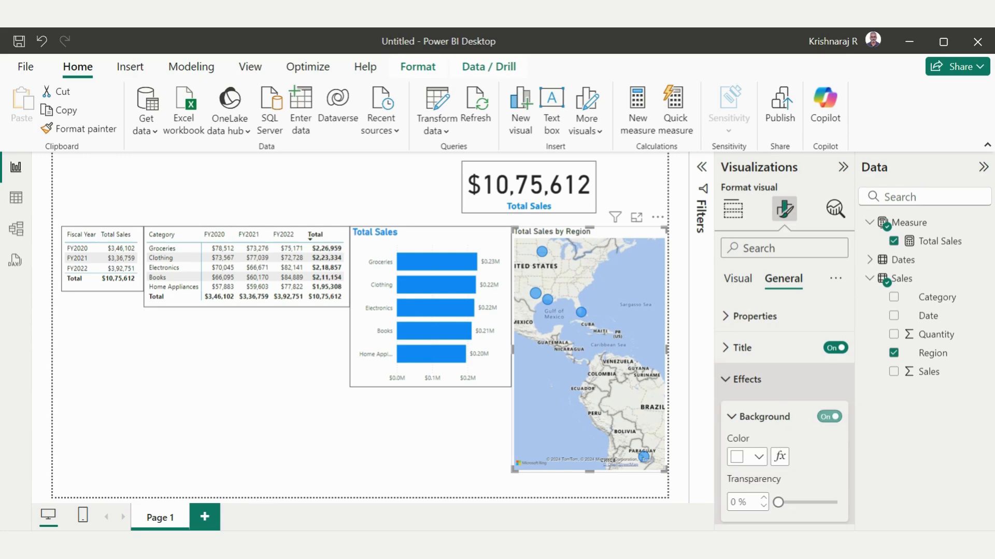
scroll(784, 412, "down", 3)
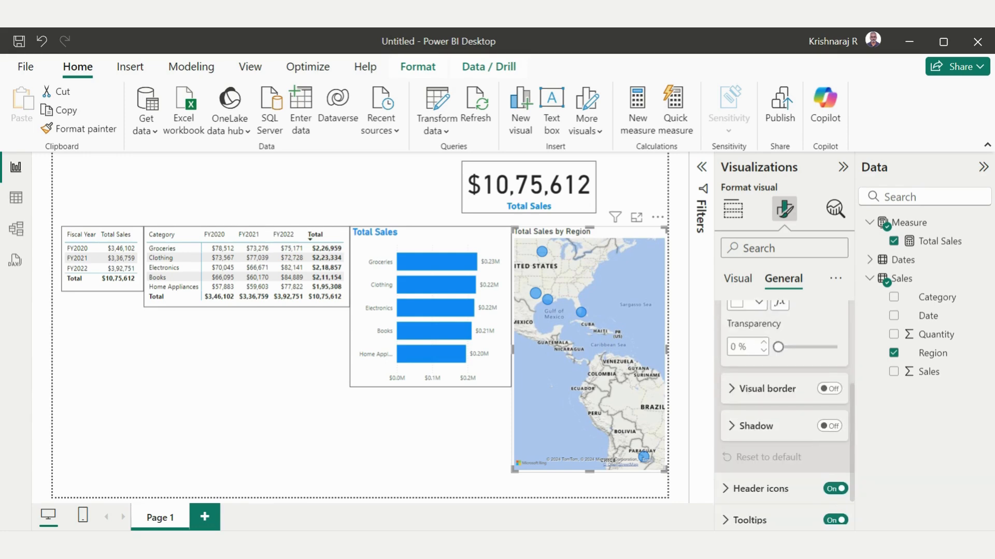
left_click(828, 389)
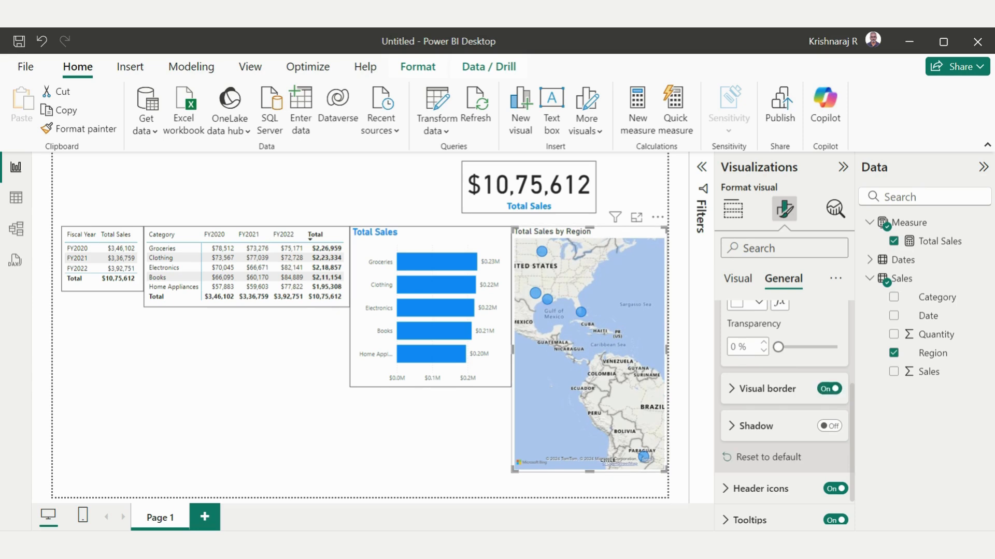
left_click(430, 440)
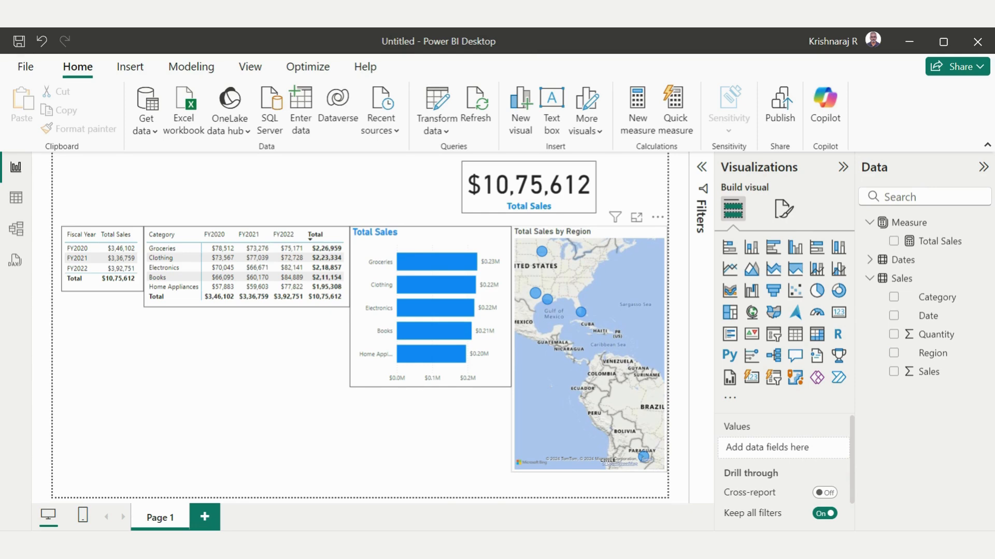
- Extend the map slightly toward the page's lower edge and reduce the height of the category bar chart
left_click(612, 290)
left_click_drag(589, 472, 589, 485)
left_click(466, 441)
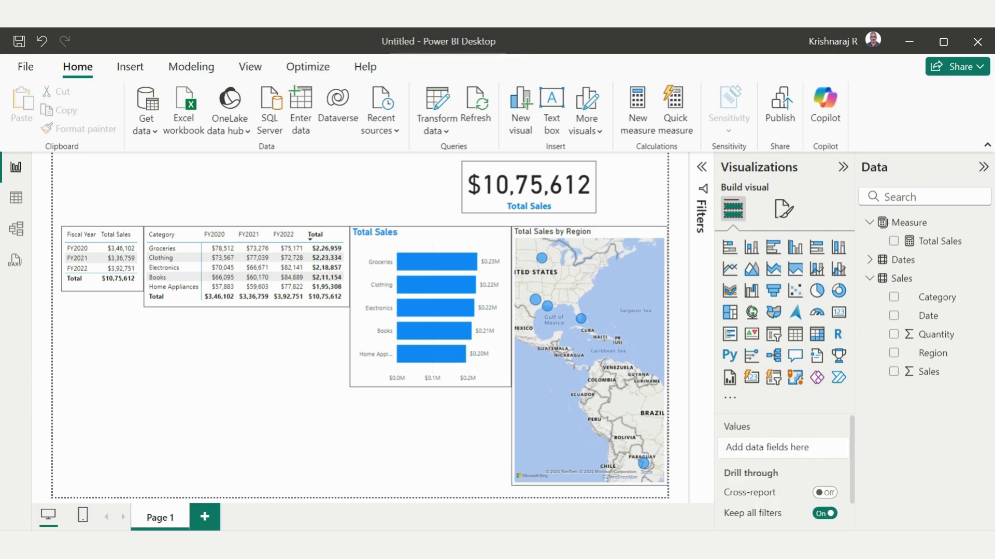
left_click(430, 373)
left_click_drag(430, 387, 430, 357)
left_click(430, 414)
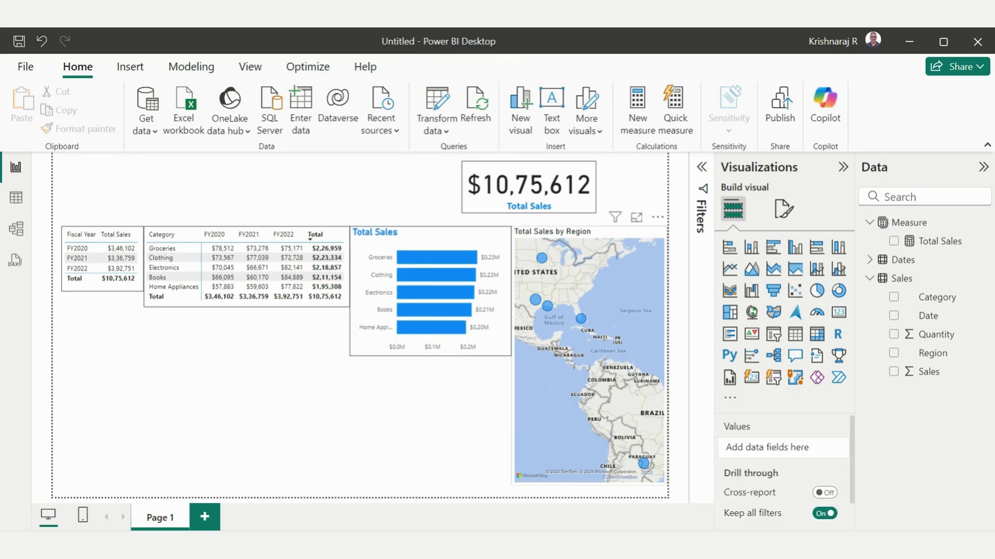
- Insert an empty table visual below the fiscal-year table and widen it
left_click(729, 269)
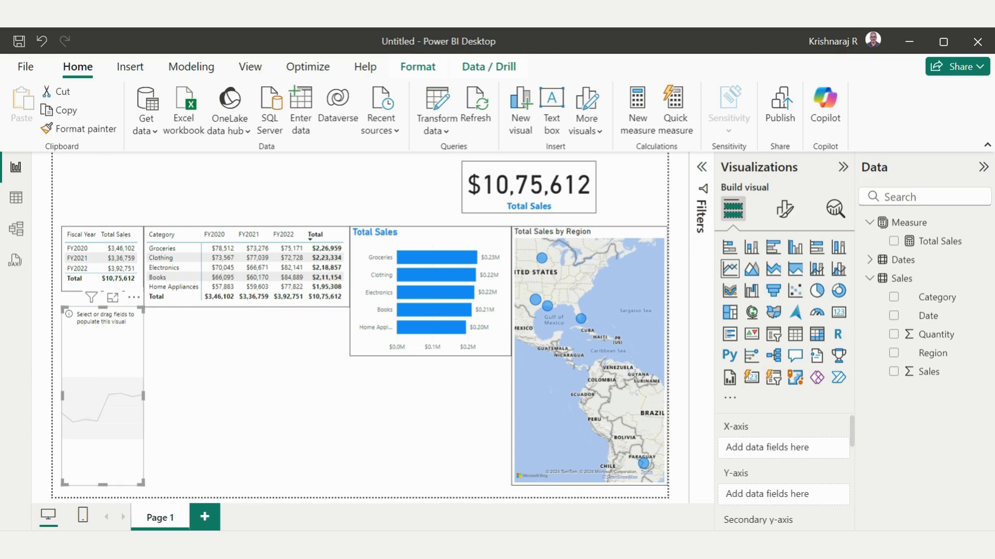
key("Delete")
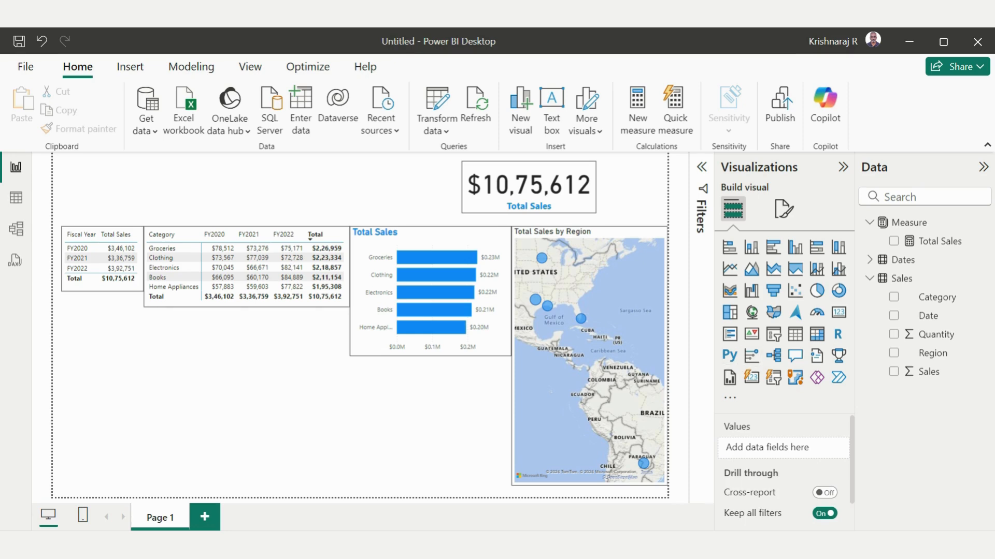
left_click(795, 334)
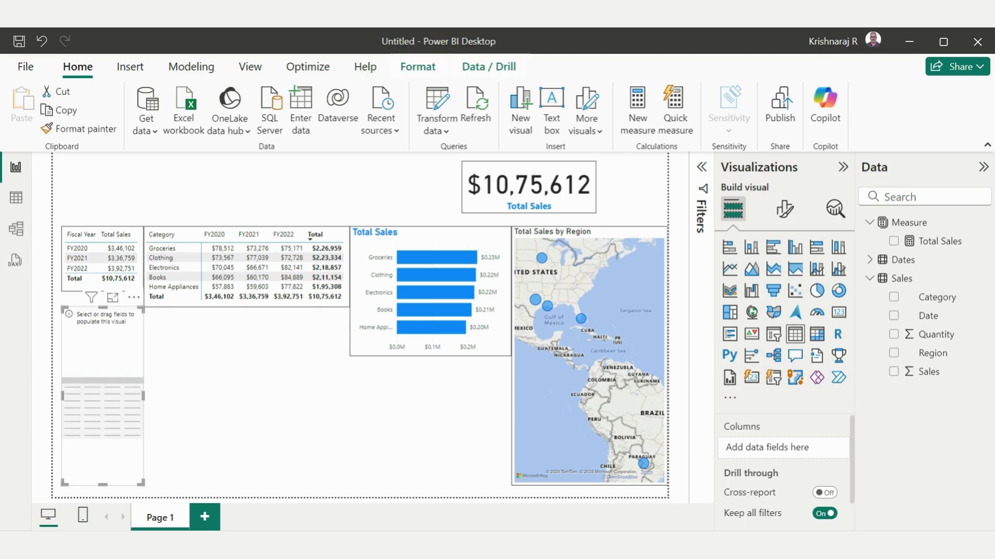
left_click_drag(143, 395, 199, 395)
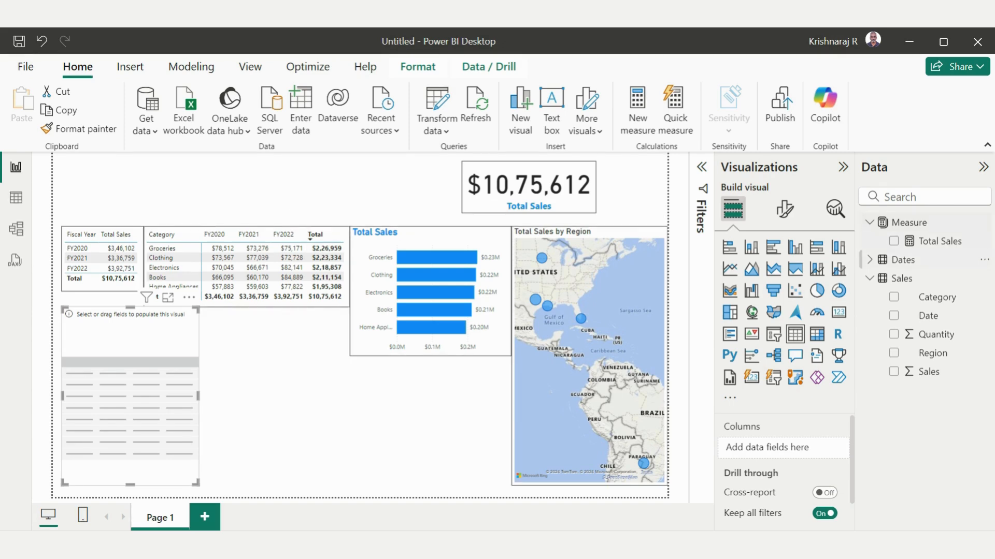
- Add the Month & Year field from the Dates table to the new table visual
left_click(870, 259)
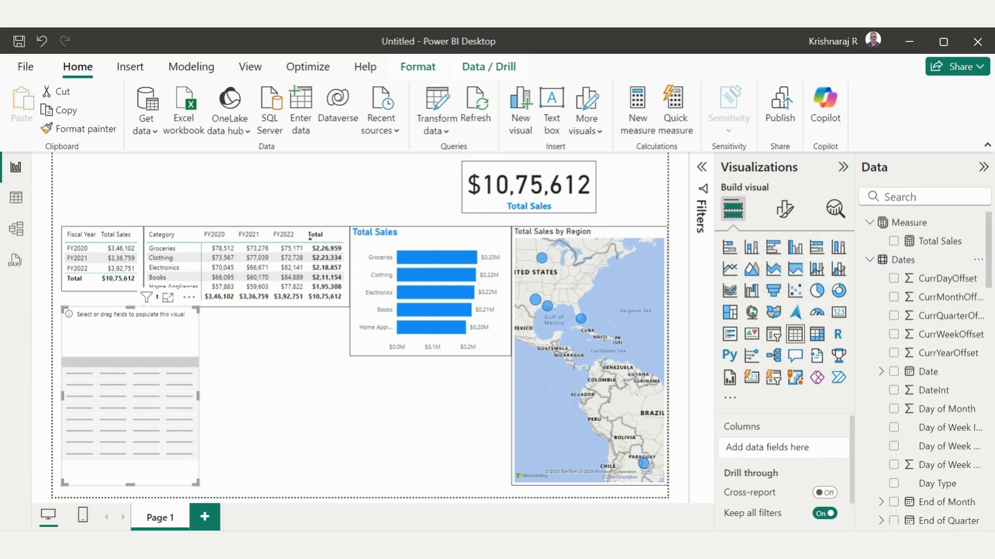
scroll(928, 368, "down", 6)
scroll(927, 368, "down", 4)
left_click(893, 430)
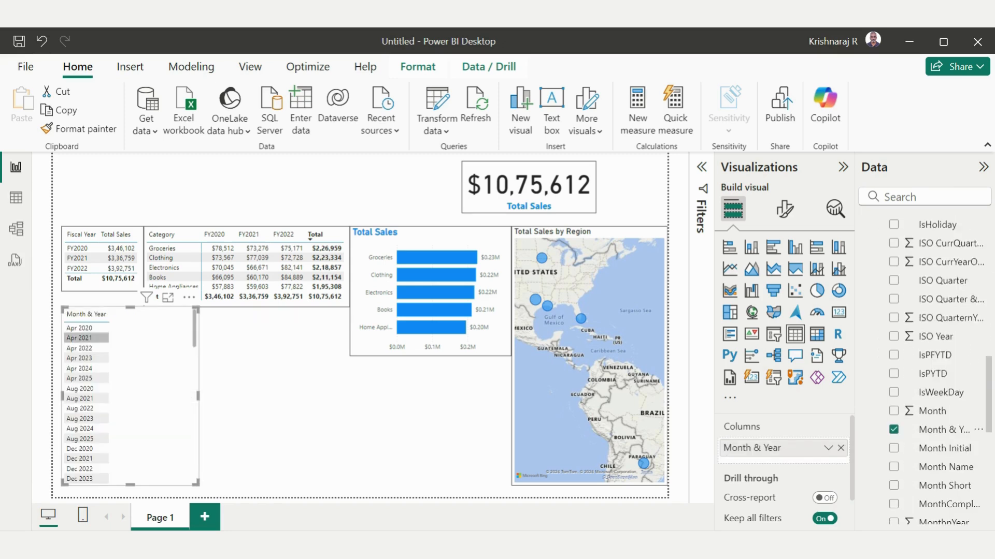
- Sort the Month & Year column by MonthnYear and add the Total Sales measure to the monthly table
scroll(130, 397, "down", 10)
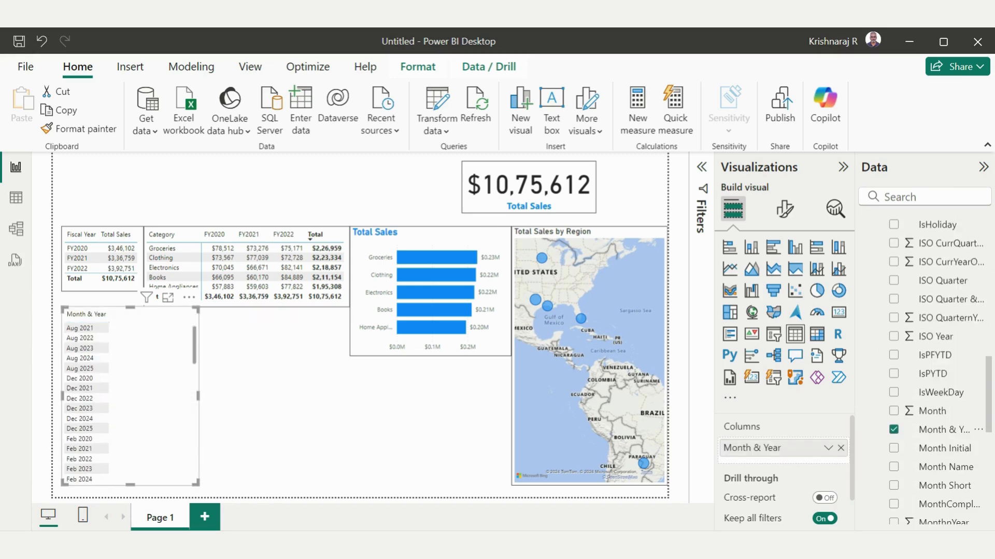
scroll(129, 396, "up", 10)
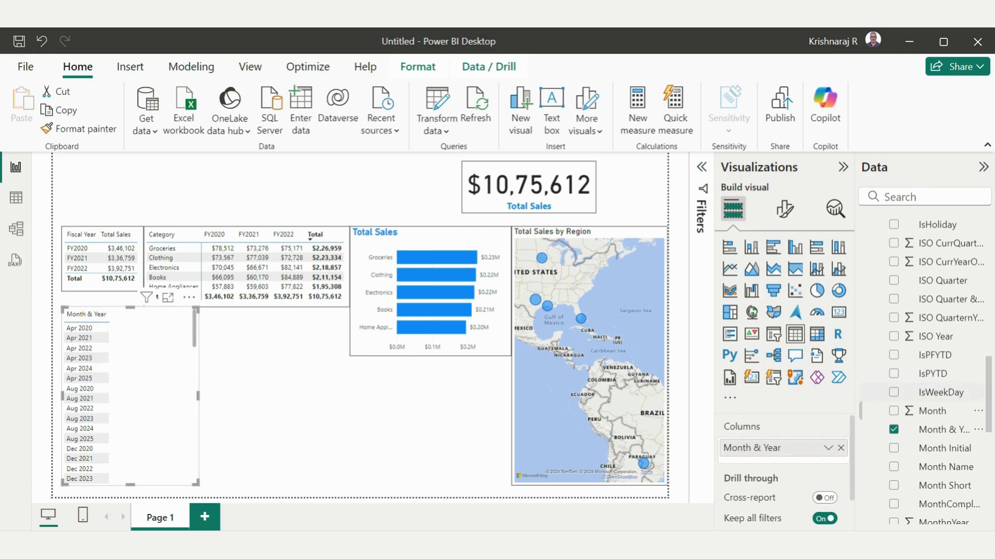
left_click(940, 430)
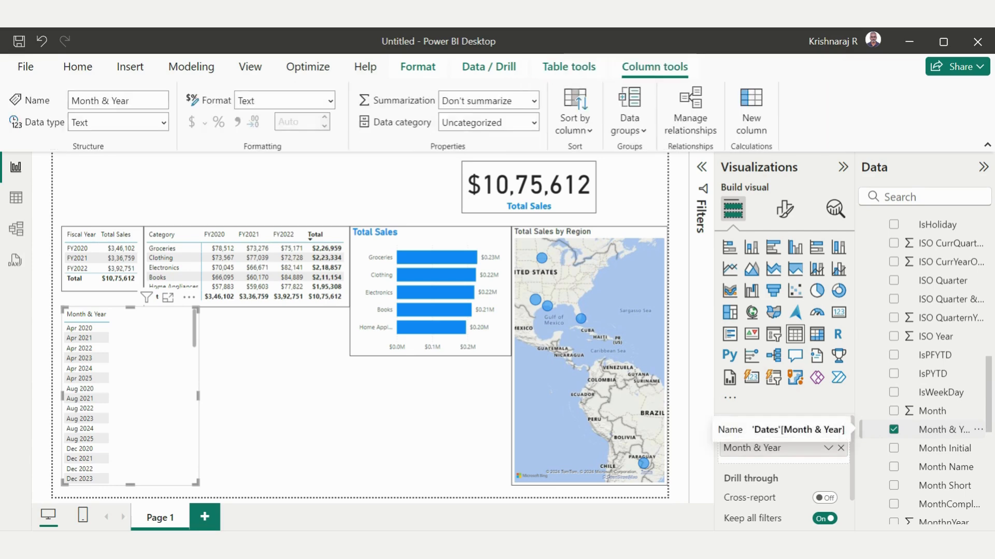
left_click(574, 124)
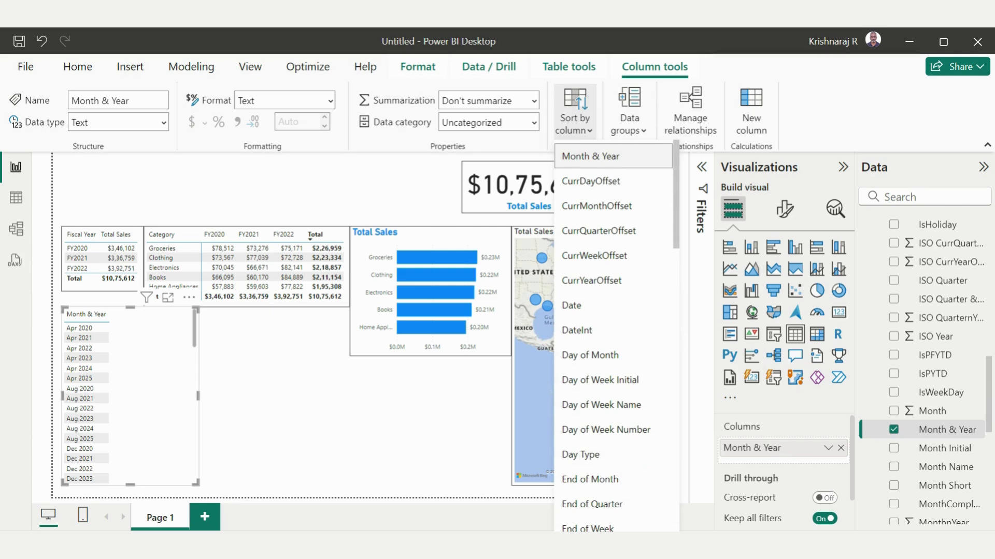
scroll(617, 337, "down", 3)
scroll(616, 335, "down", 5)
scroll(616, 335, "down", 5)
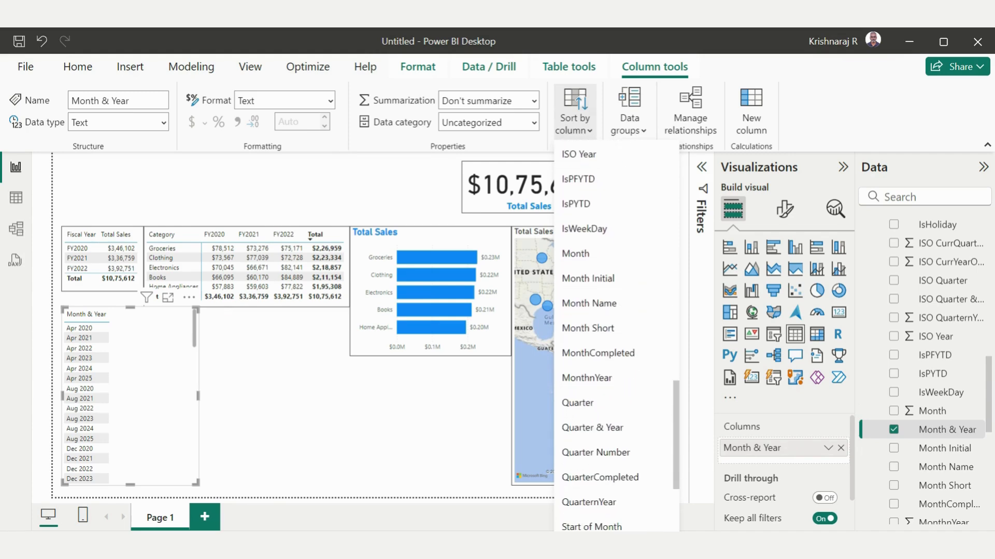
left_click(587, 378)
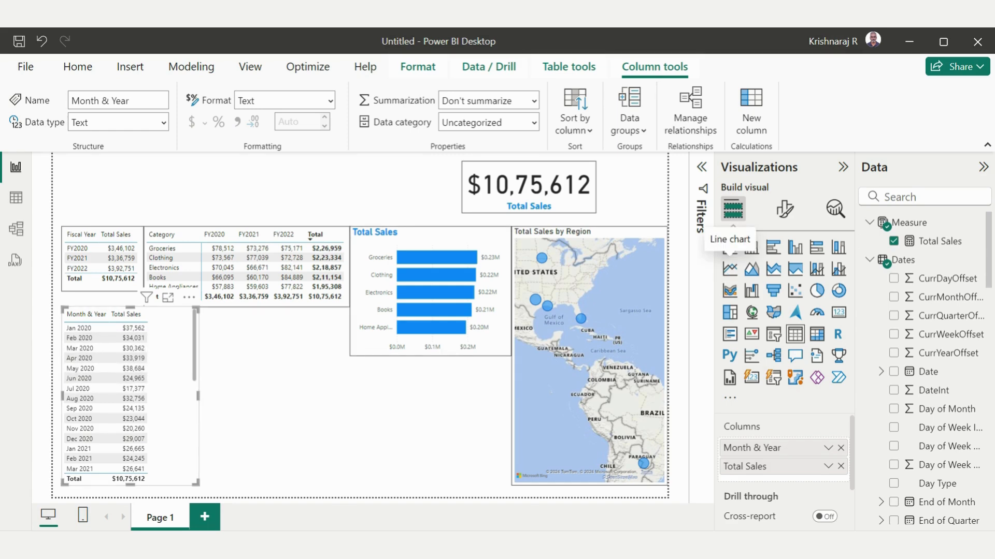
- Convert the monthly table to a line chart, widened toward the map and reduced in height to sit below the category bar chart
left_click(729, 269)
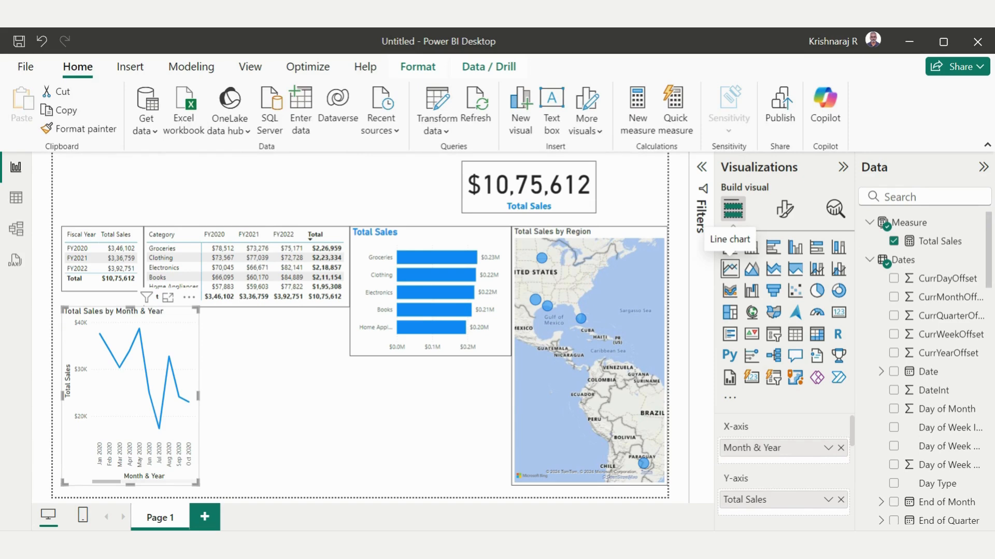
left_click_drag(198, 396, 449, 396)
left_click_drag(254, 307, 255, 356)
left_click_drag(255, 485, 255, 484)
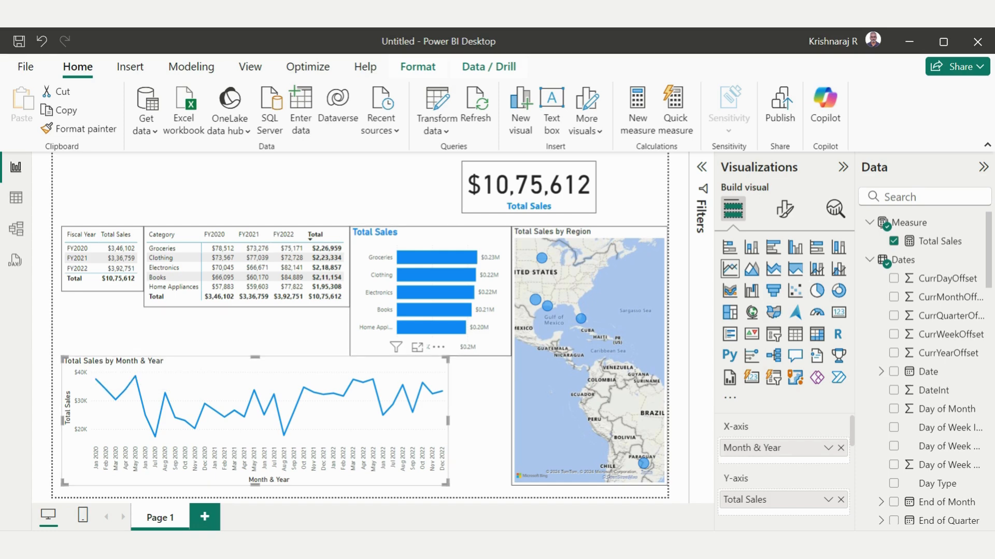
- Turn off the Y-axis and X-axis titles of the monthly line chart
left_click(784, 209)
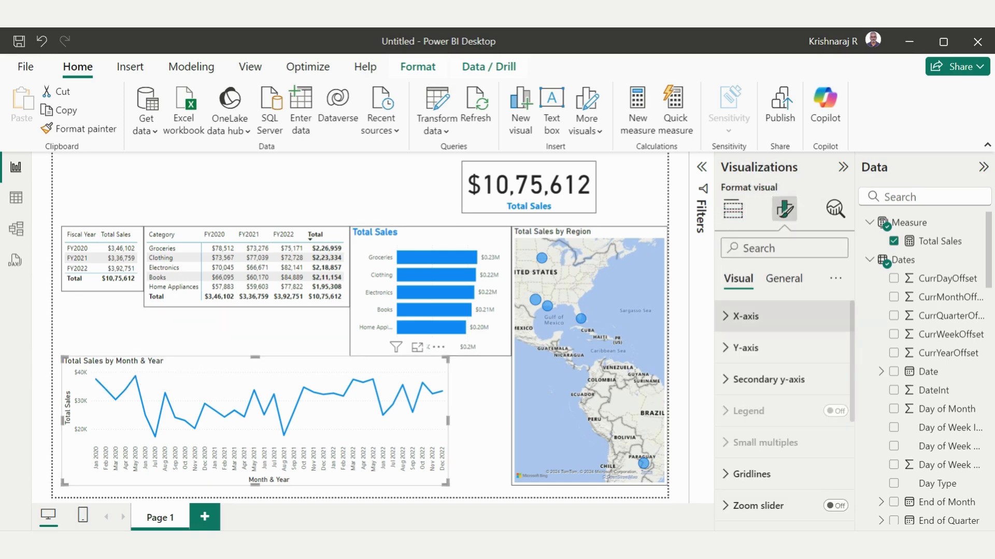
left_click(746, 347)
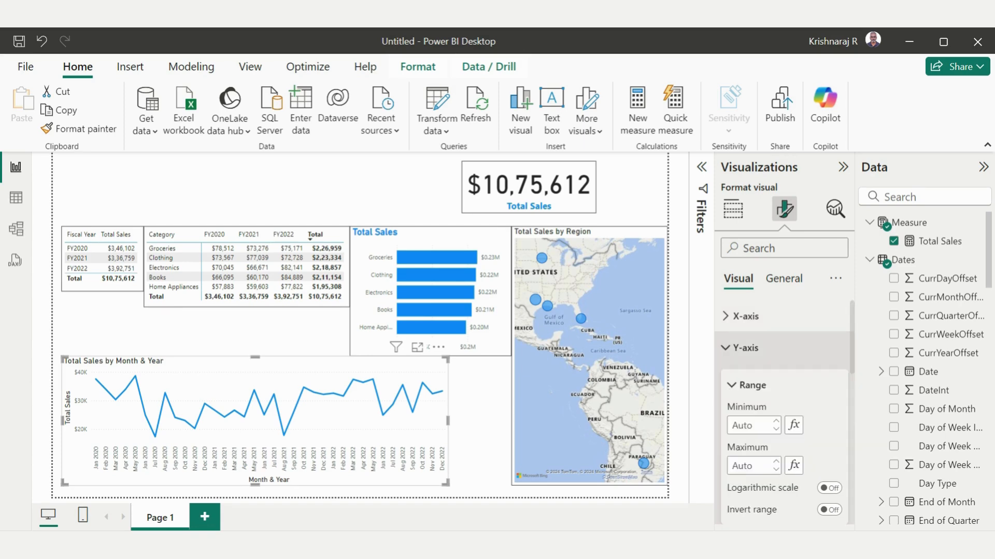
scroll(783, 405, "down", 4)
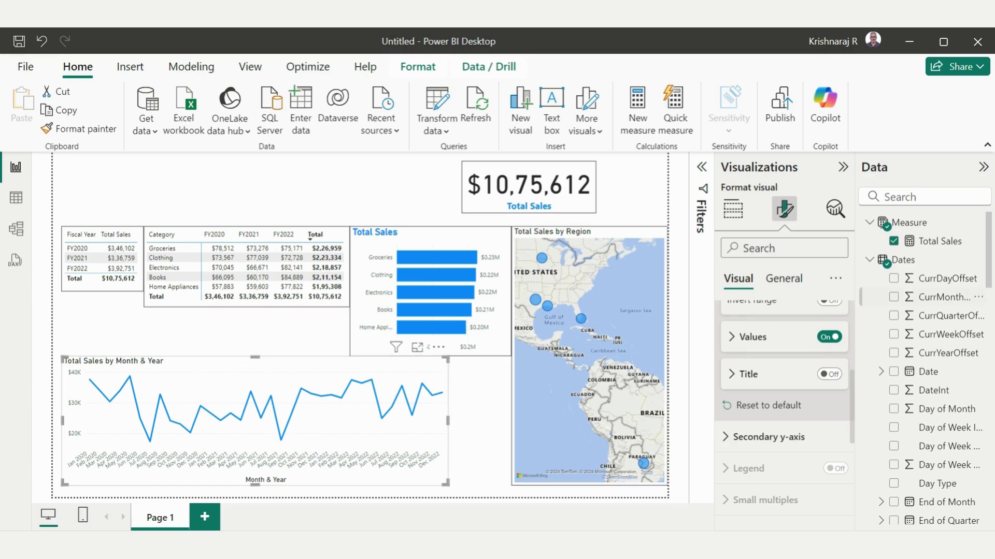
scroll(785, 413, "up", 5)
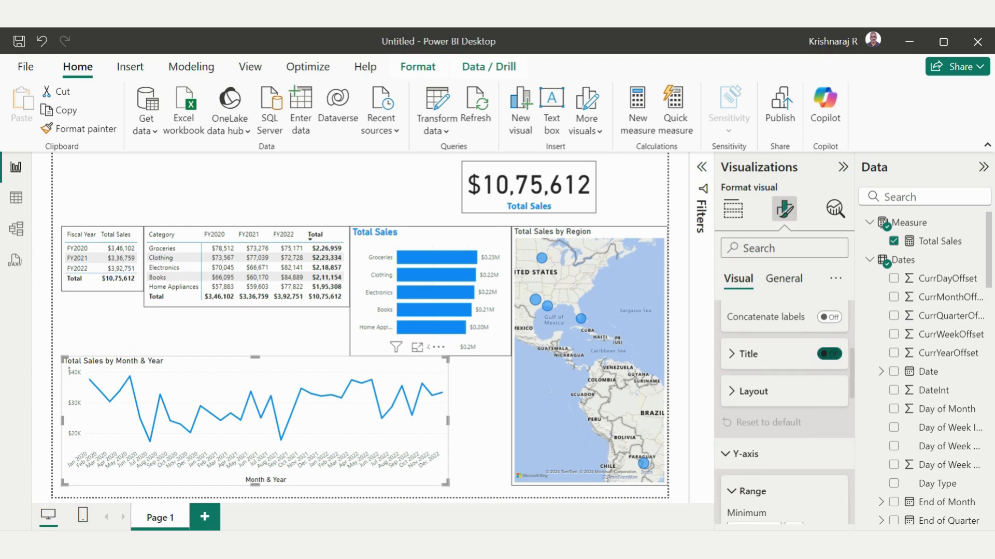
left_click(829, 354)
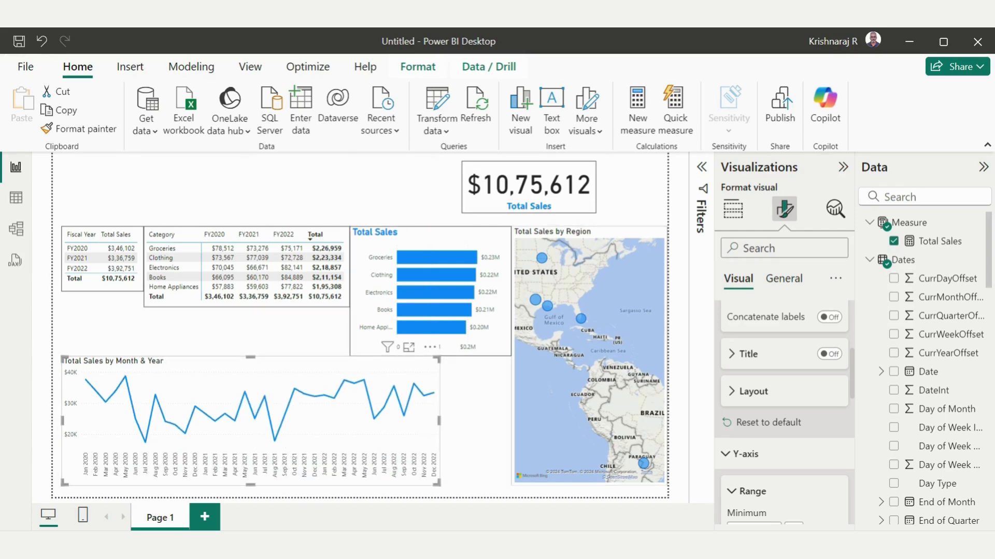
- Shorten the monthly line chart's title text to Total Sales
scroll(785, 412, "up", 5)
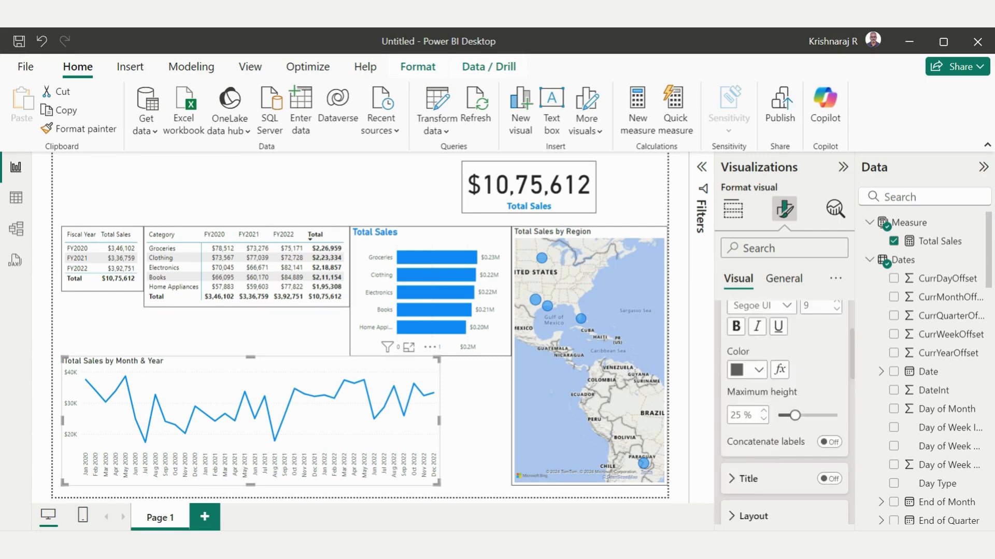
left_click(736, 316)
left_click(783, 278)
left_click_drag(777, 425, 824, 425)
key("BackSpace")
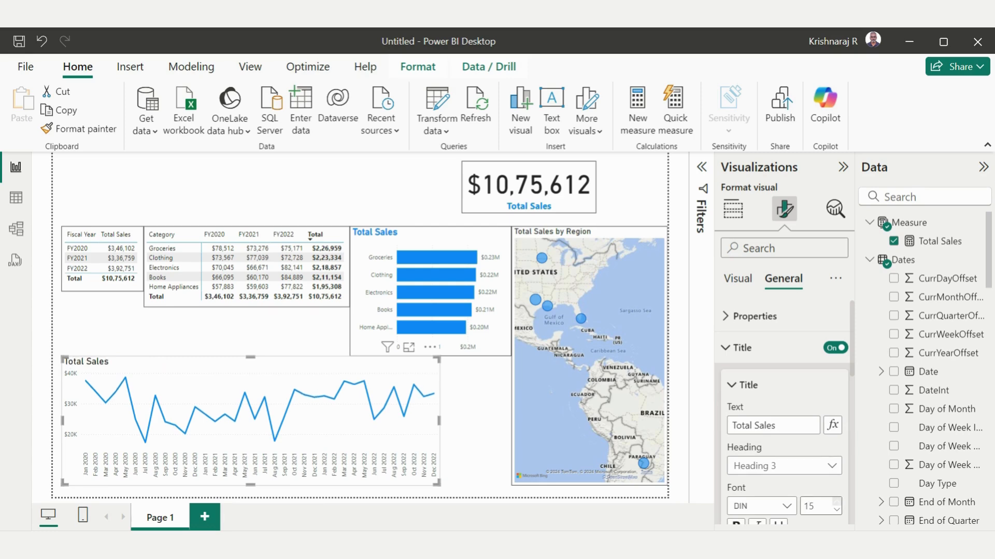
- Format the line chart's title as bold, size 16, in the blue theme color
scroll(783, 415, "down", 3)
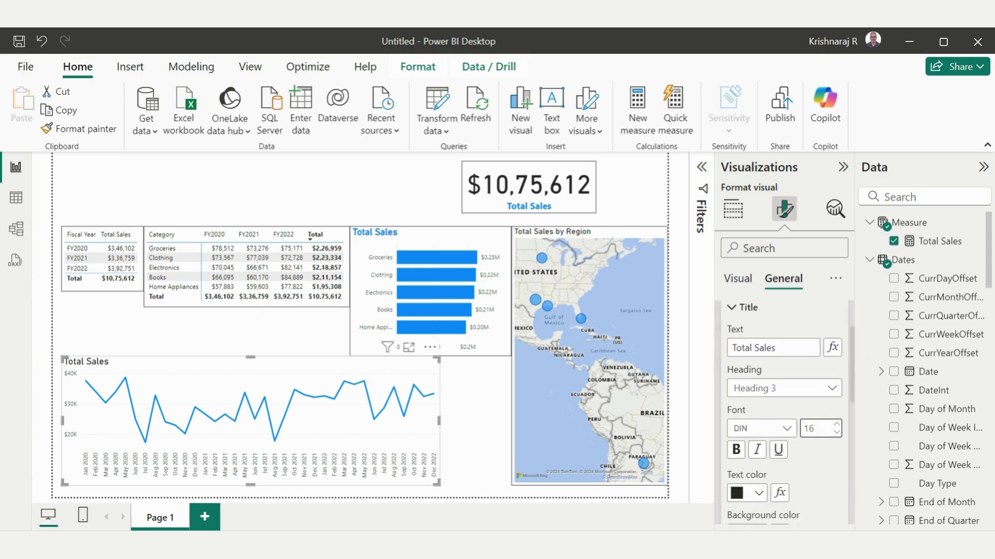
left_click(746, 493)
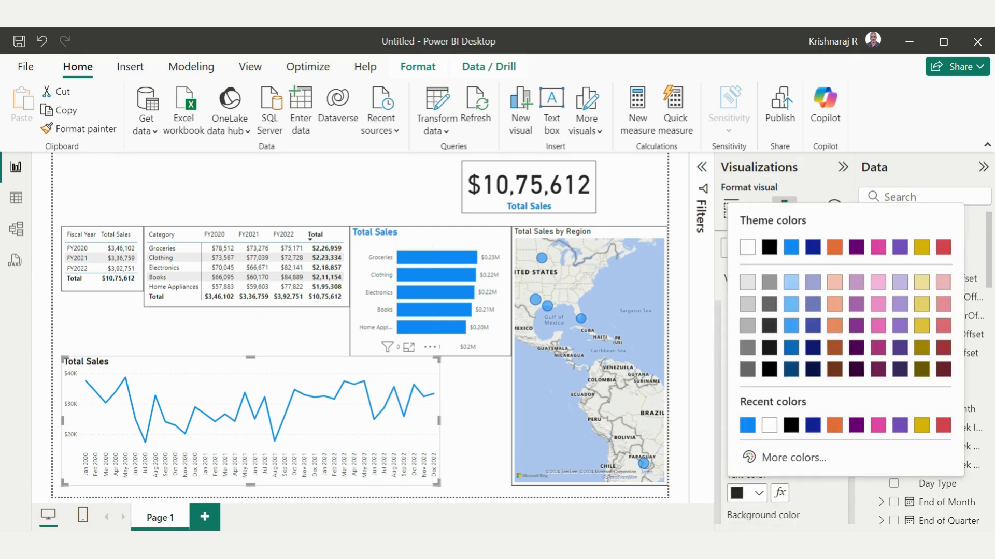
left_click(791, 248)
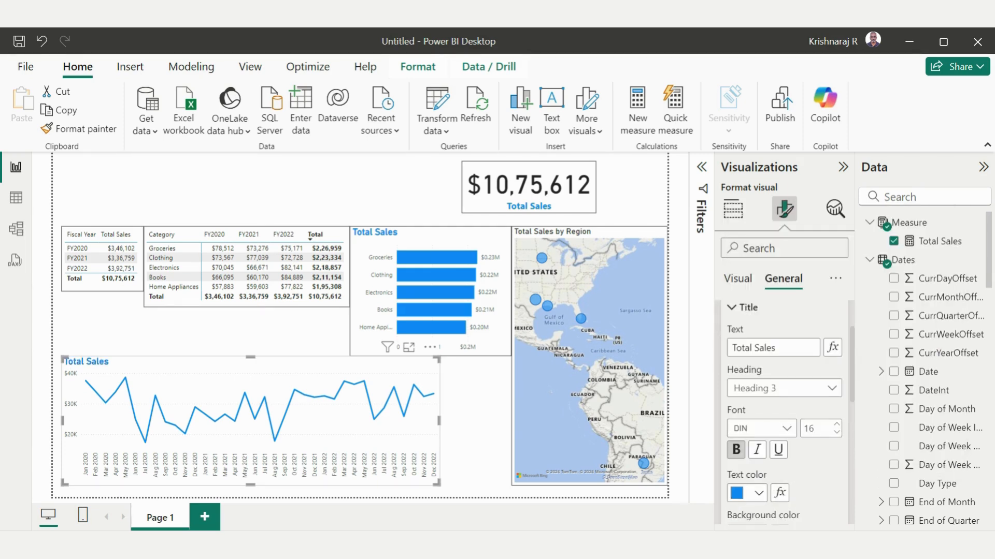
left_click(277, 333)
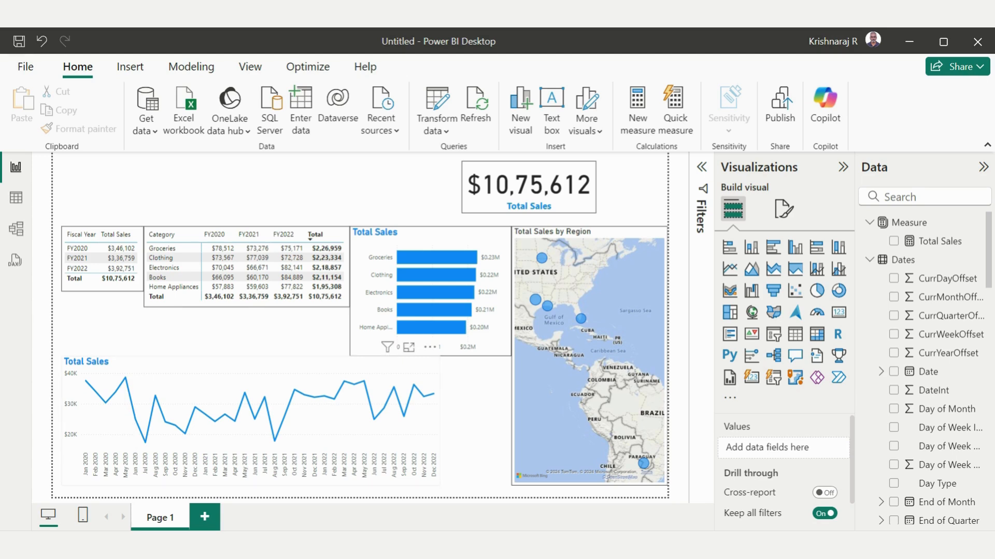
- Turn on the visual border of the monthly line chart and shift the chart slightly toward the map
left_click(155, 414)
left_click(784, 209)
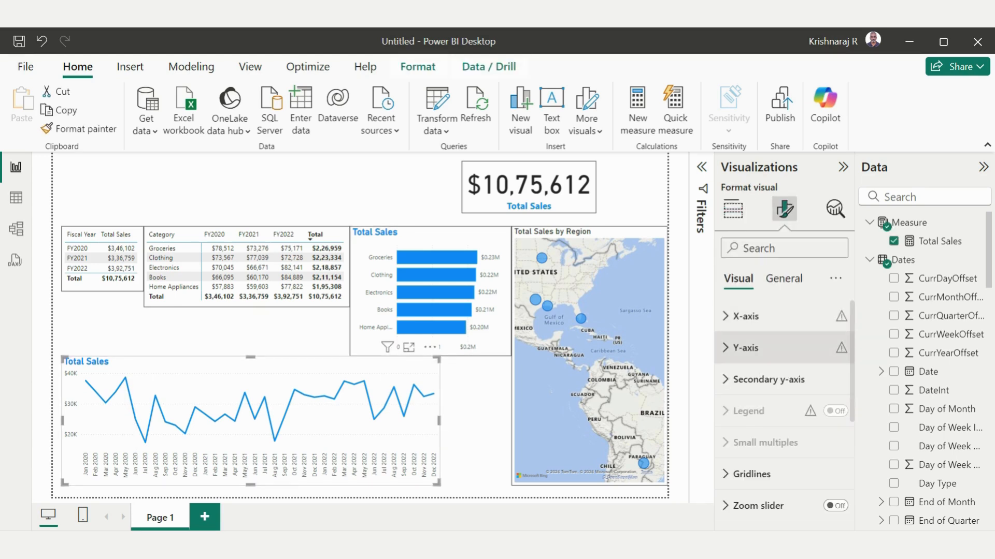
left_click(783, 279)
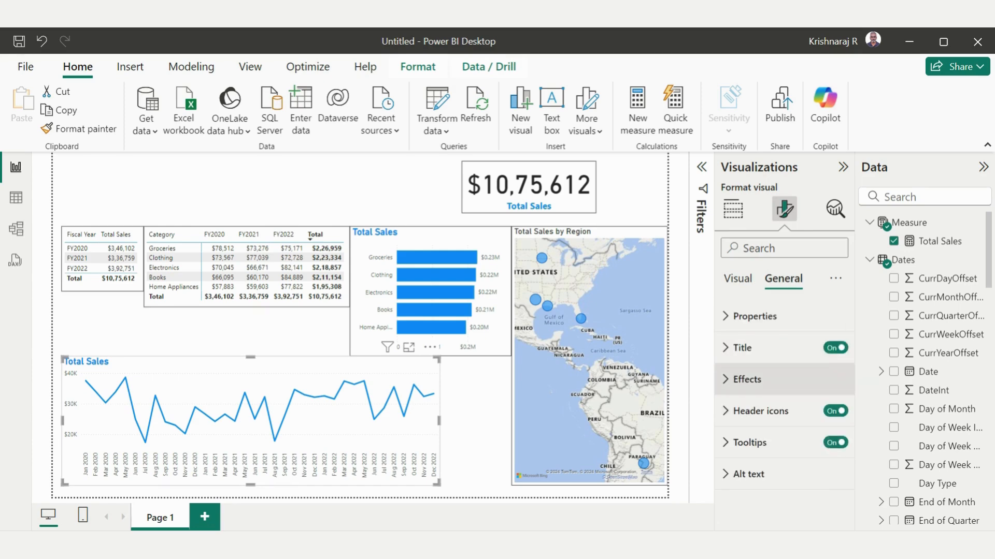
left_click(747, 379)
scroll(784, 394, "down", 2)
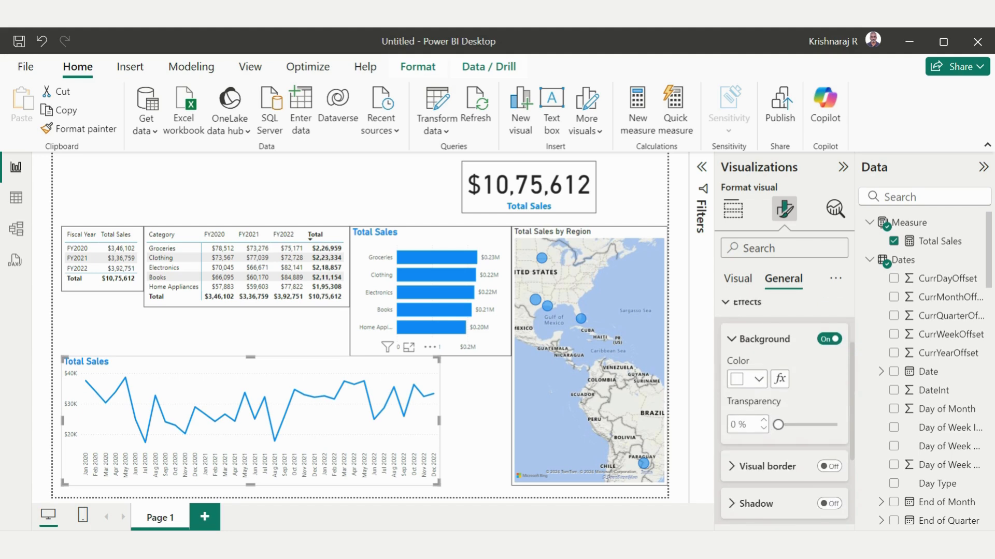
left_click(830, 467)
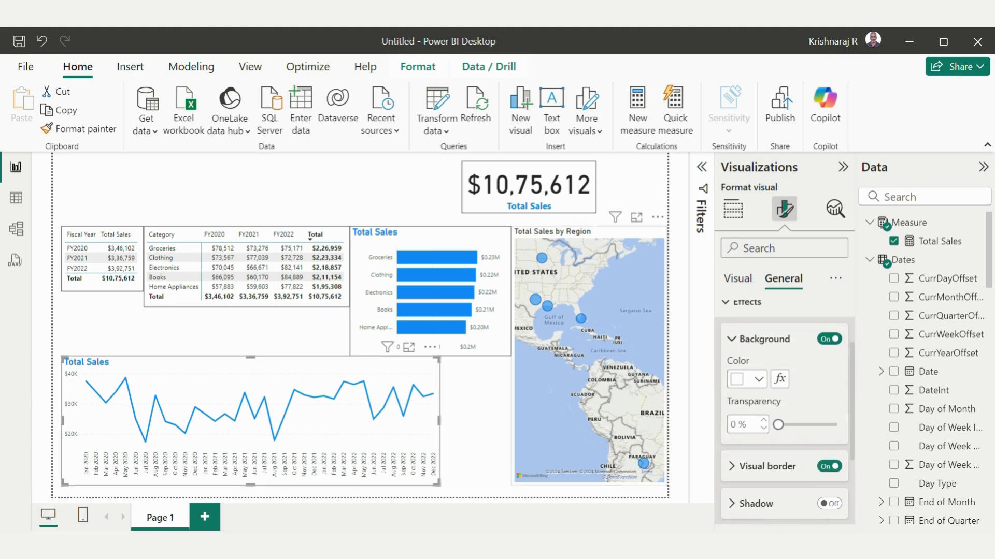
left_click_drag(251, 409, 272, 409)
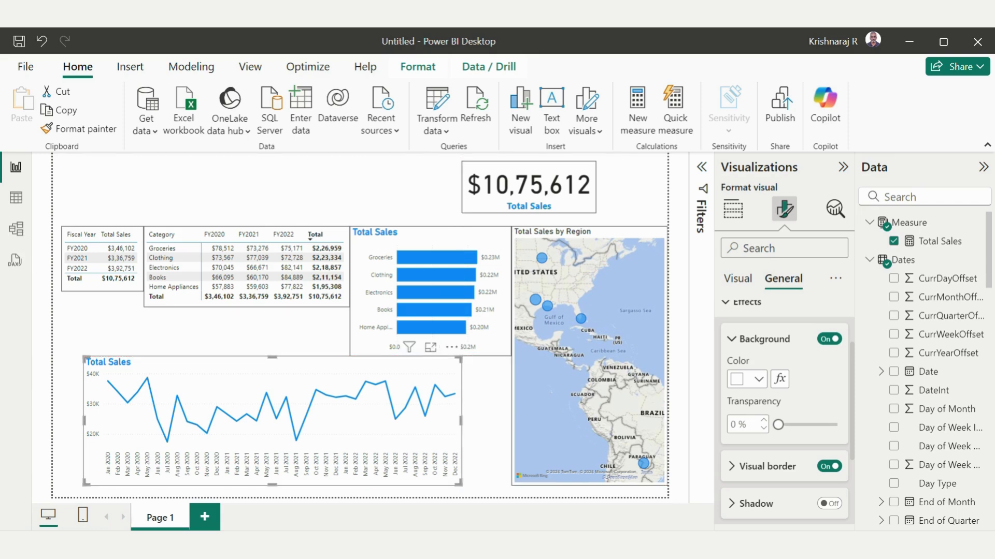
key("Escape")
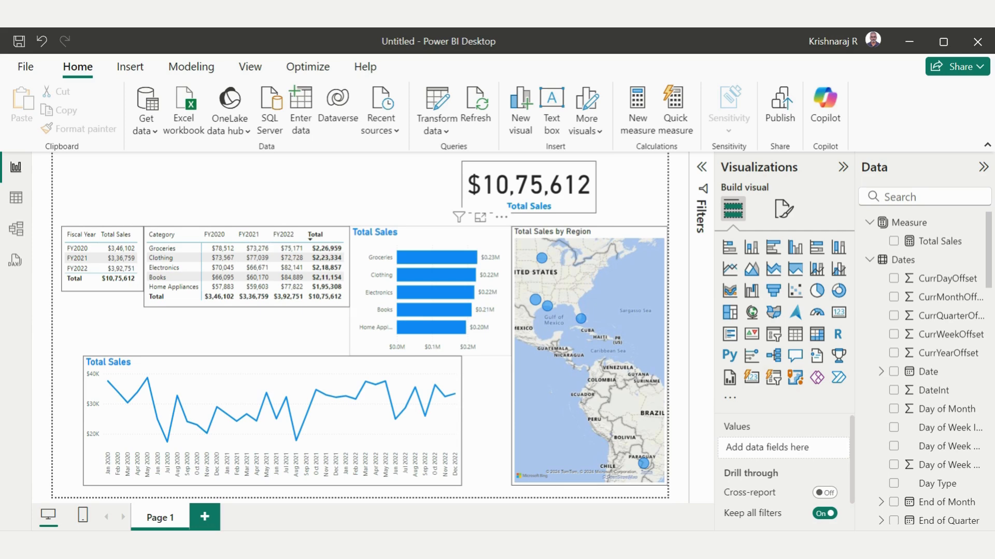
- Set the line chart's Y-axis range to a minimum of 0 and a maximum of 50000
mouse_move(432, 275)
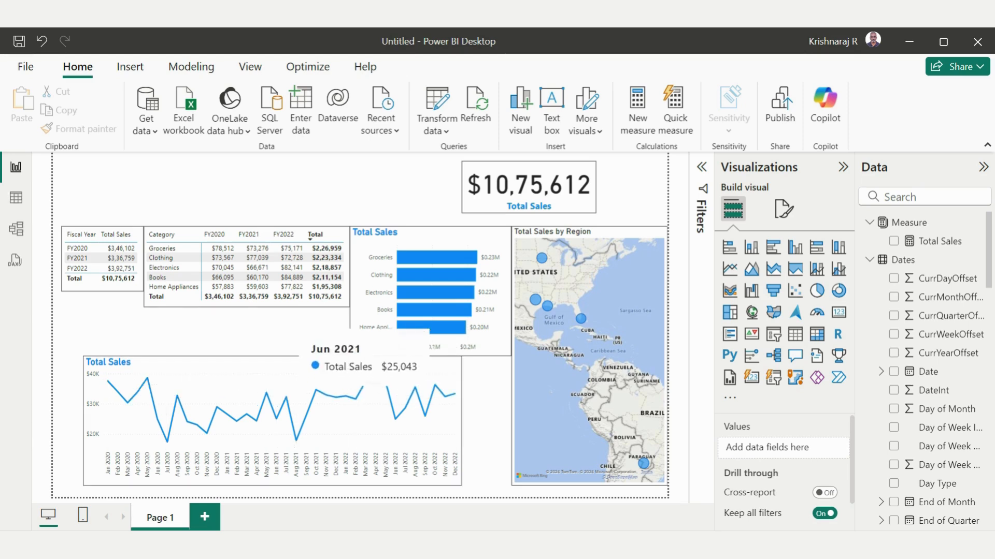
left_click(784, 208)
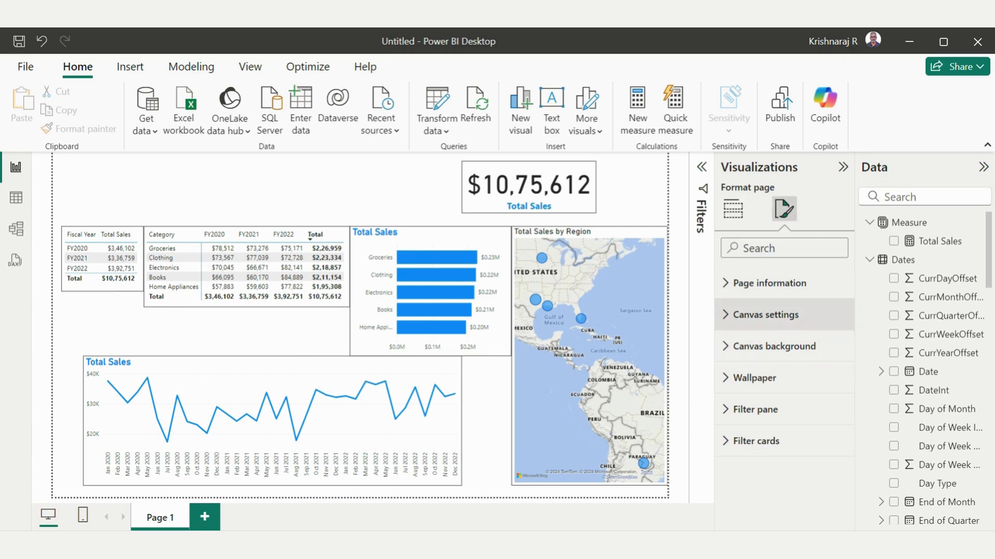
left_click(87, 361)
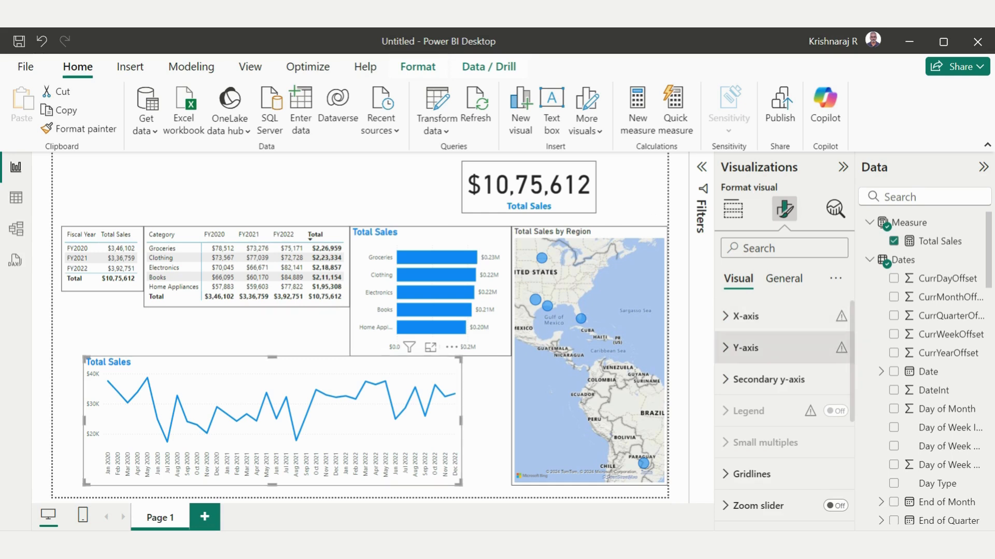
left_click(746, 347)
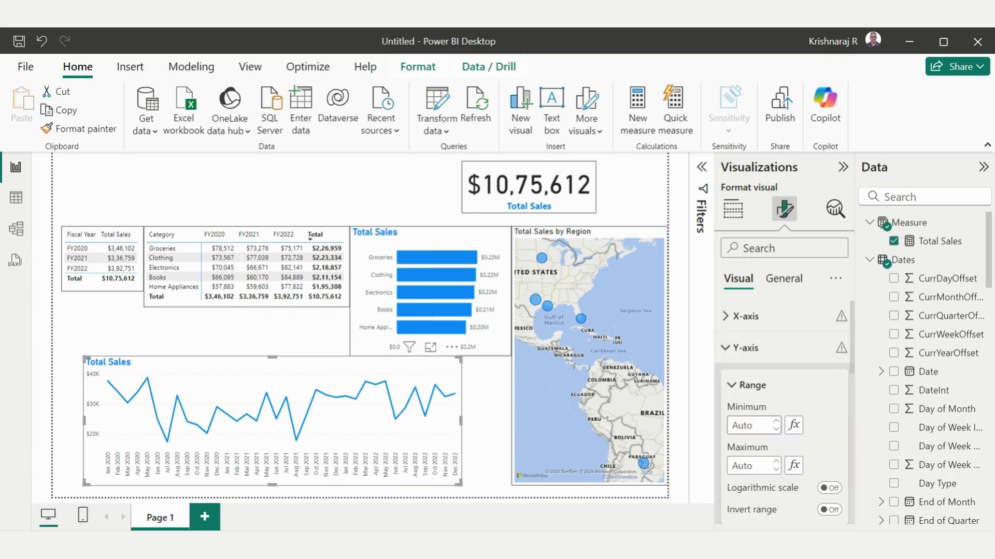
type("0")
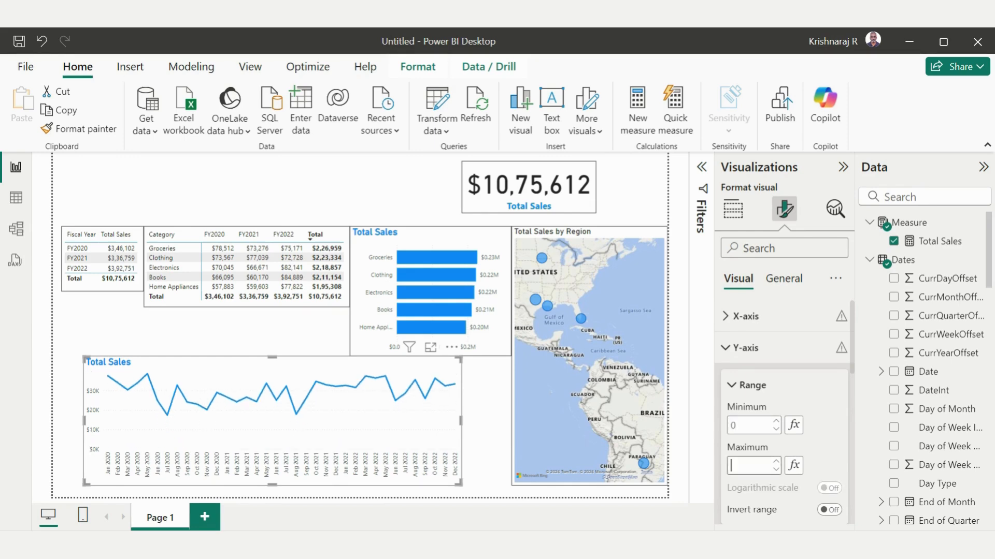
type("50000")
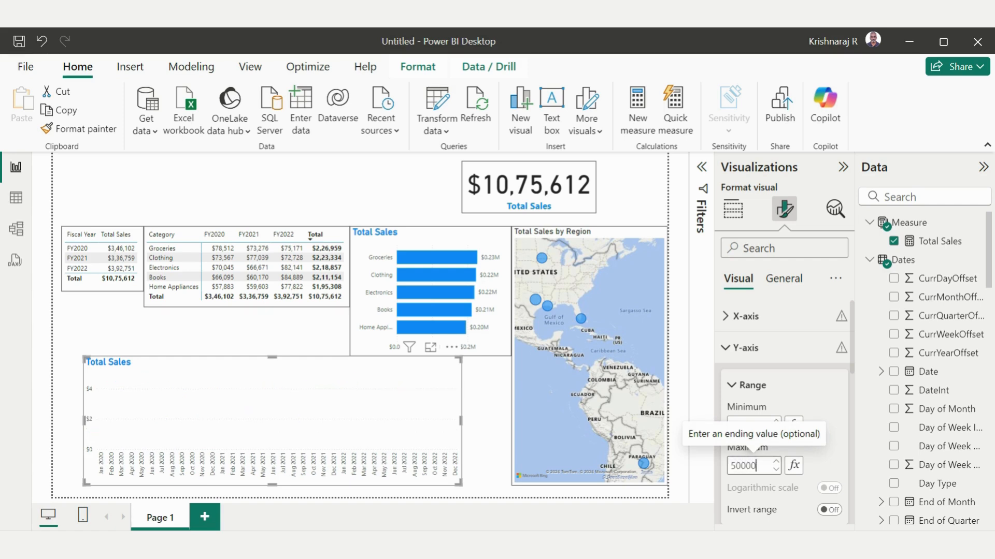
left_click(218, 331)
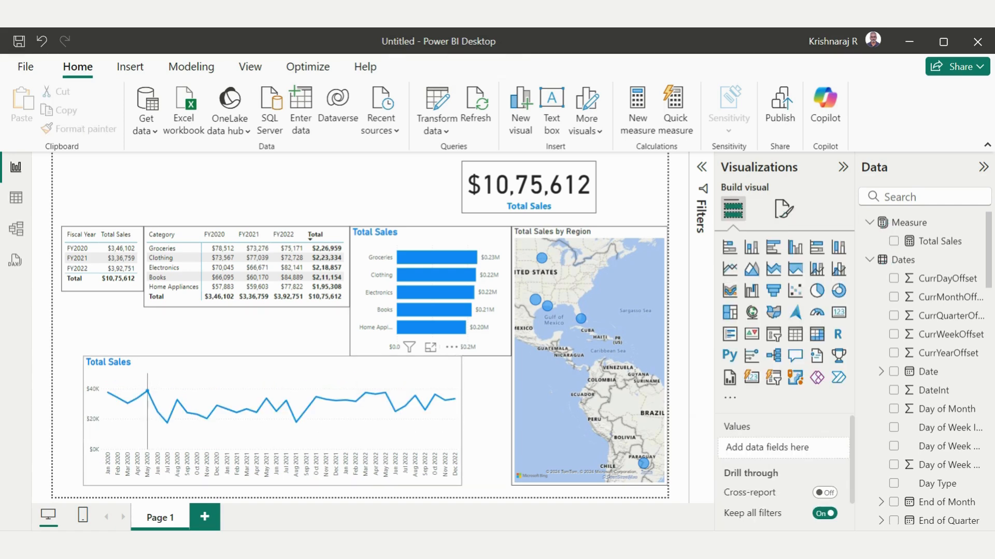
mouse_move(148, 389)
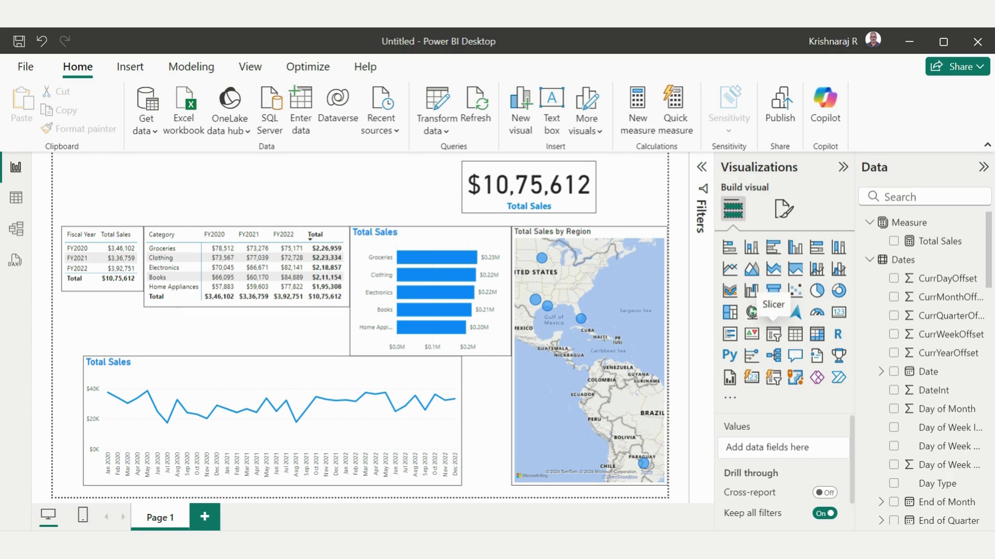
- Add a slicer above the category matrix using Fiscal Year from the Dates table, and make it taller
left_click(773, 291)
left_click_drag(102, 189, 194, 190)
left_click(869, 259)
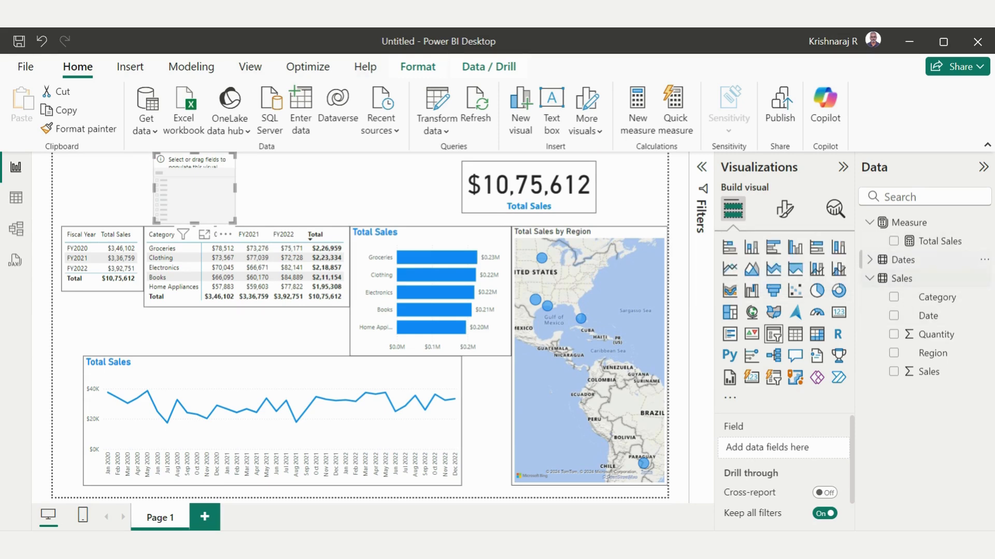
left_click(871, 260)
scroll(927, 363, "down", 5)
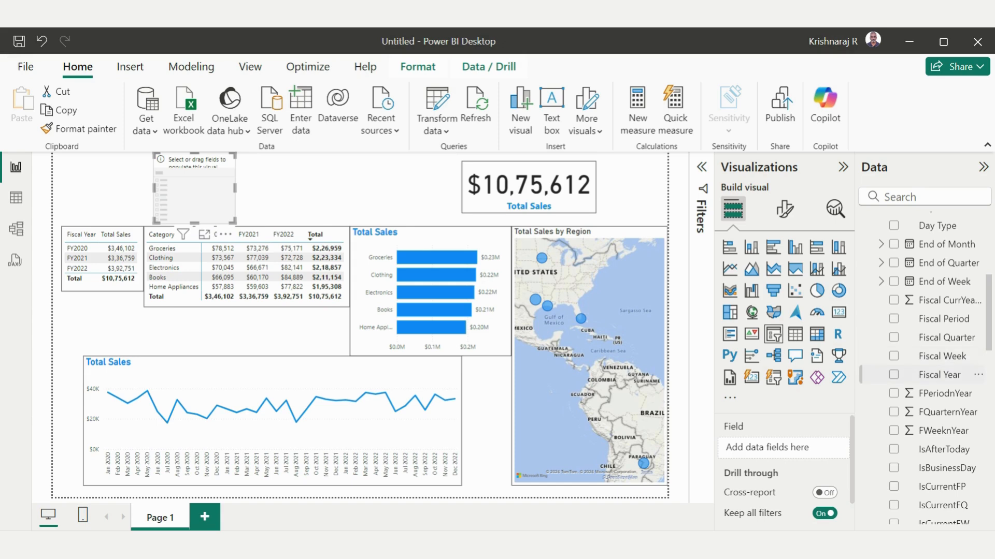
left_click(894, 375)
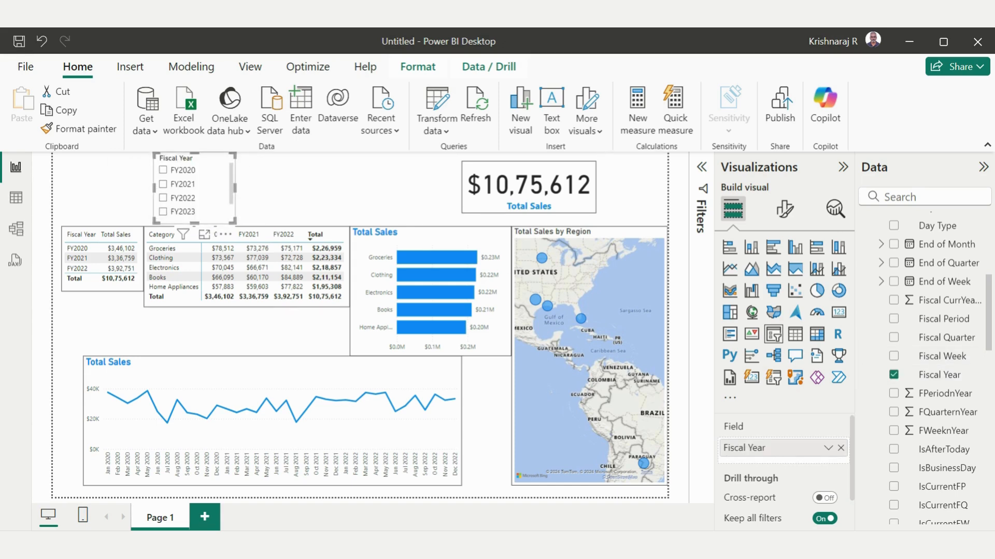
left_click_drag(194, 241, 194, 247)
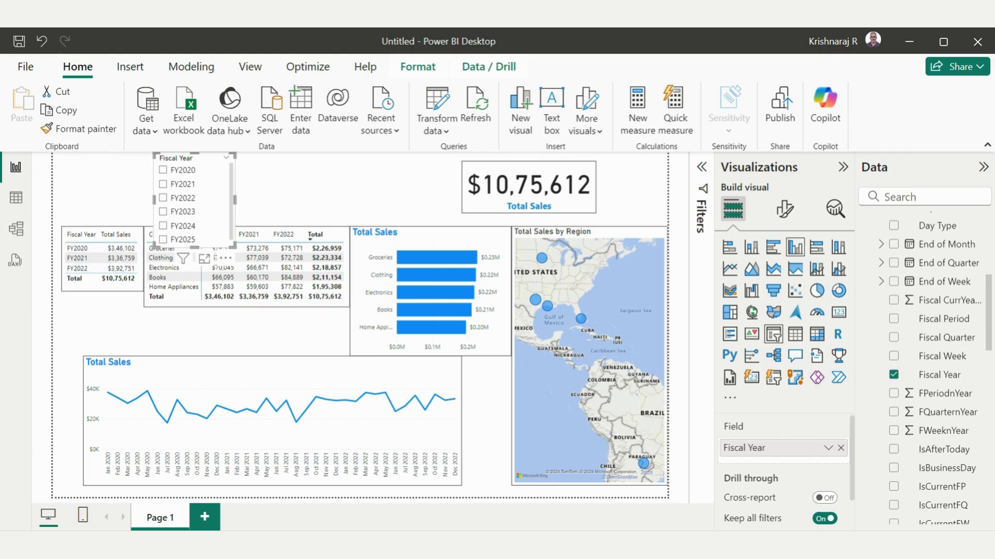
- Add a page-level Fiscal Year filter limited to FY2020, FY2021 and FY2022, and shorten the slicer to fit those years
left_click(702, 167)
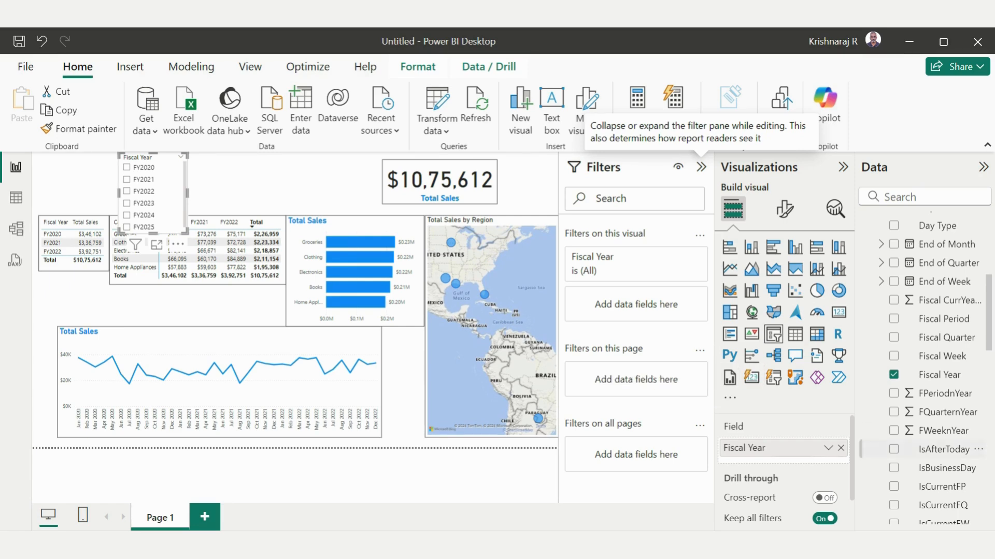
left_click_drag(939, 375, 658, 372)
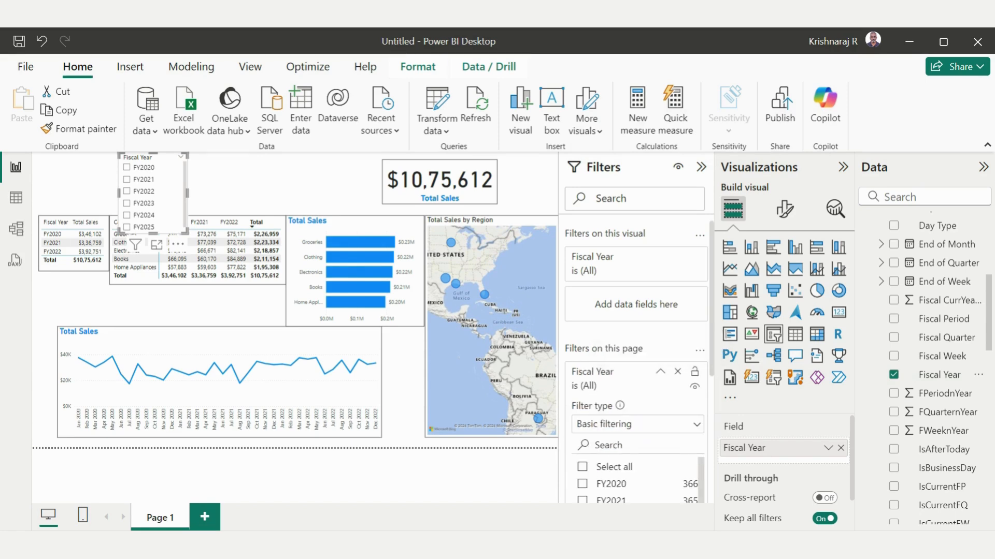
scroll(637, 393, "down", 3)
scroll(637, 440, "down", 1)
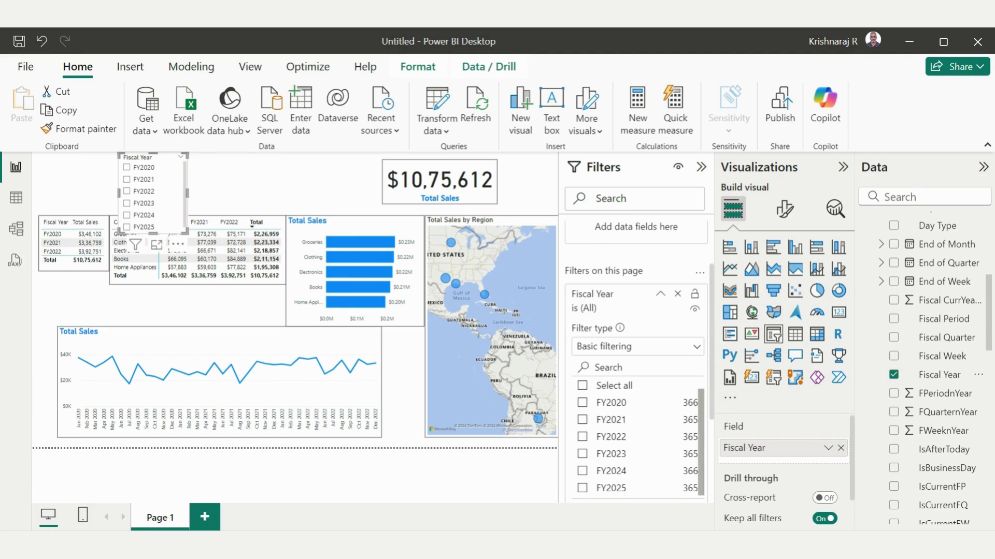
left_click(582, 402)
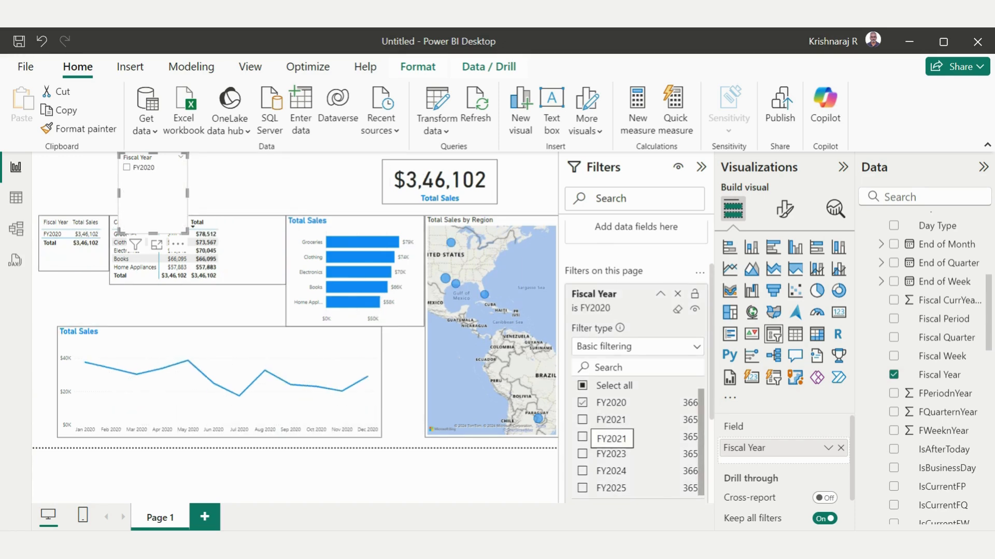
left_click(582, 420)
left_click(582, 437)
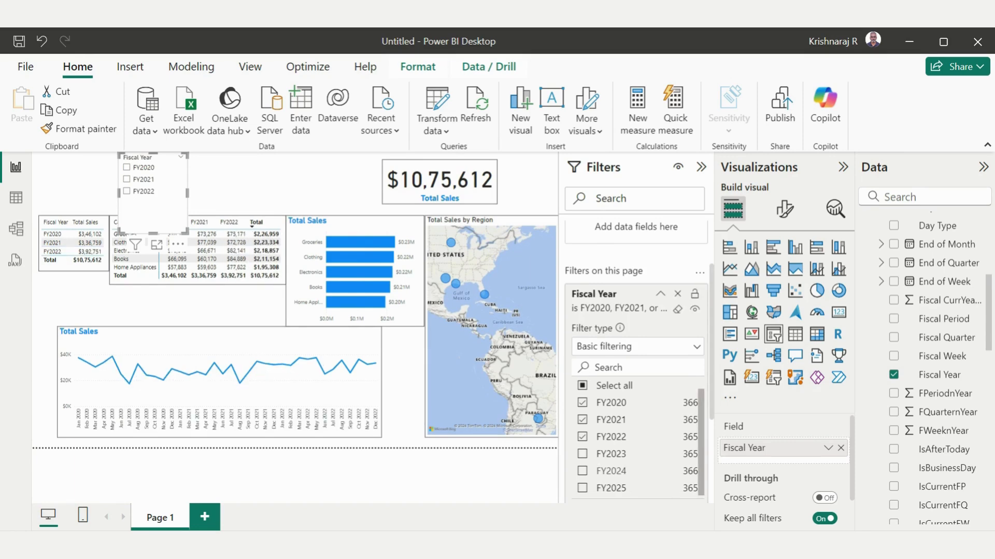
left_click_drag(153, 233, 153, 204)
left_click(701, 167)
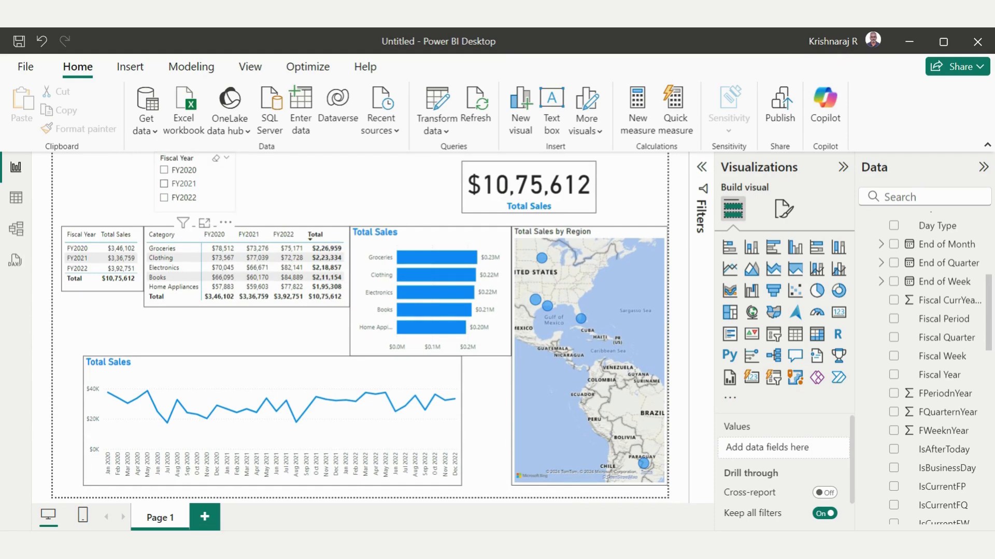
- Test the Fiscal Year slicer by selecting and clearing FY2021, and place it in the page corner beside the Total Sales card
left_click(164, 184)
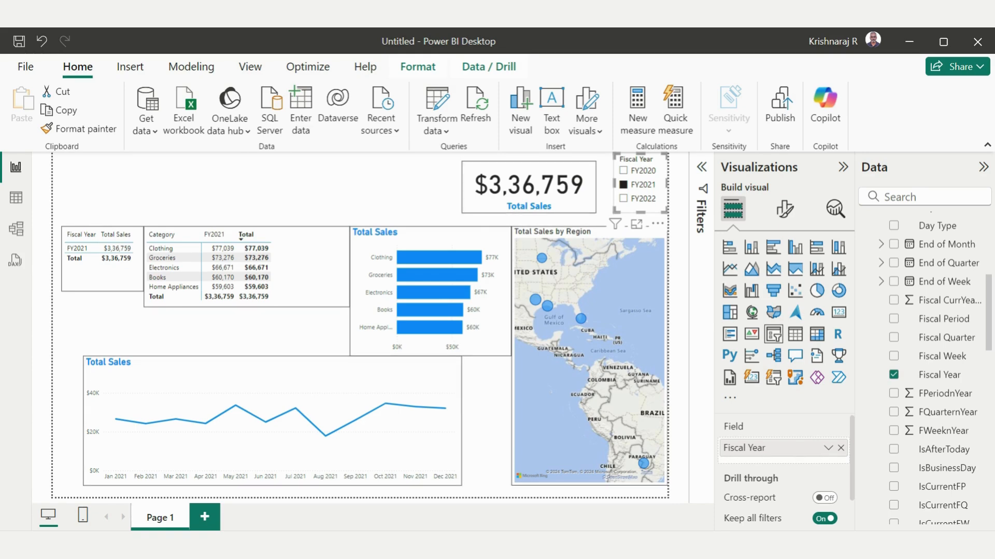
left_click(623, 185)
left_click(363, 191)
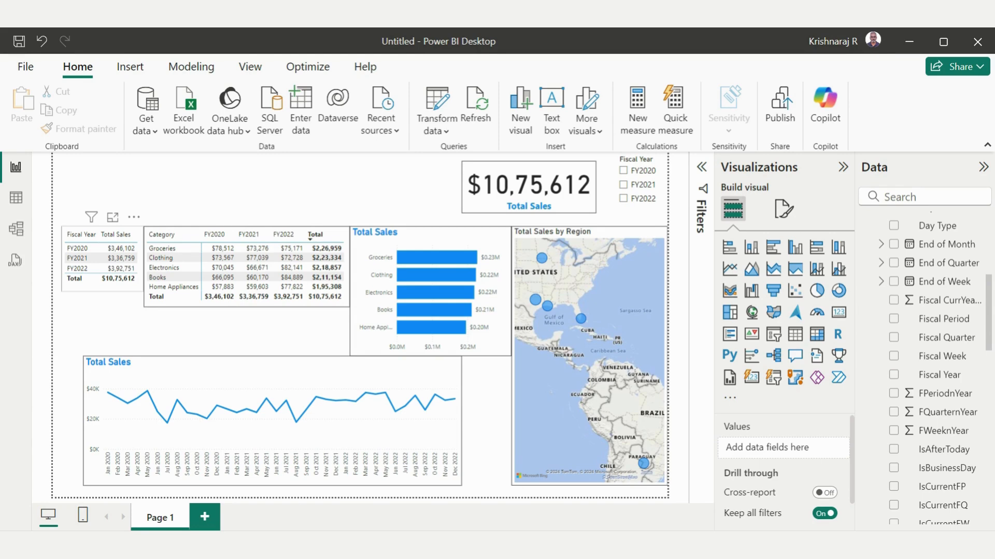
- Turn off the visual border of the fiscal-year table and of the other dashboard visuals
left_click(102, 285)
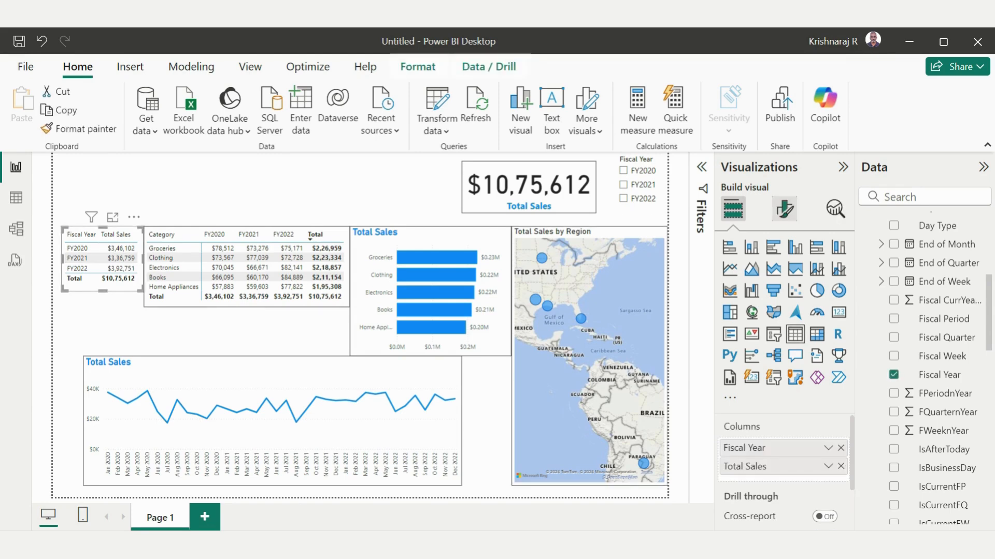
left_click(783, 210)
left_click(783, 278)
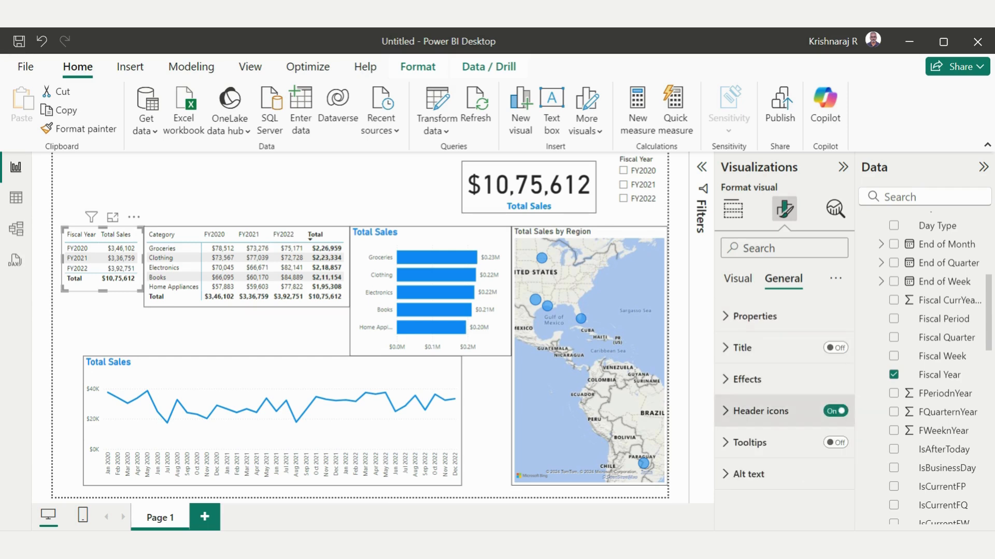
left_click(747, 379)
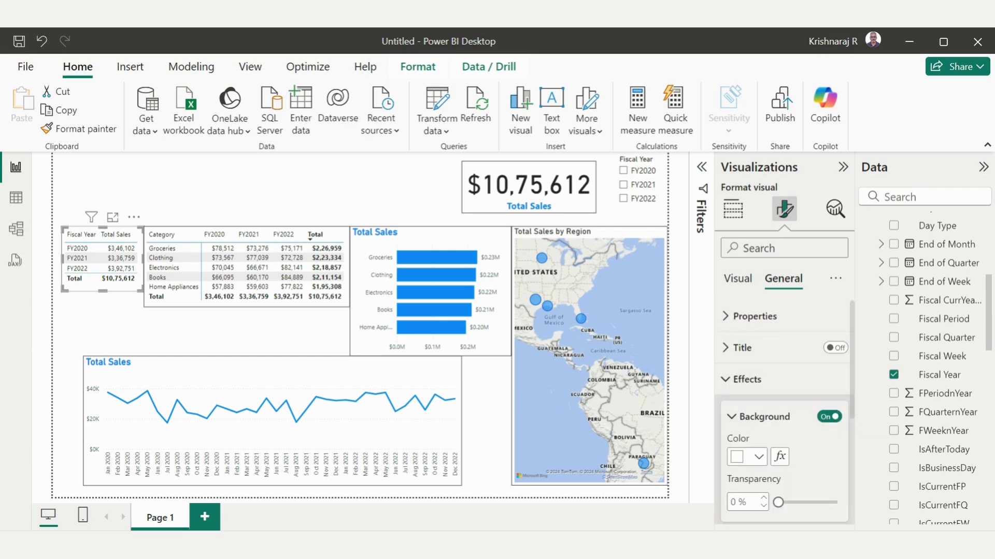
scroll(784, 404, "down", 3)
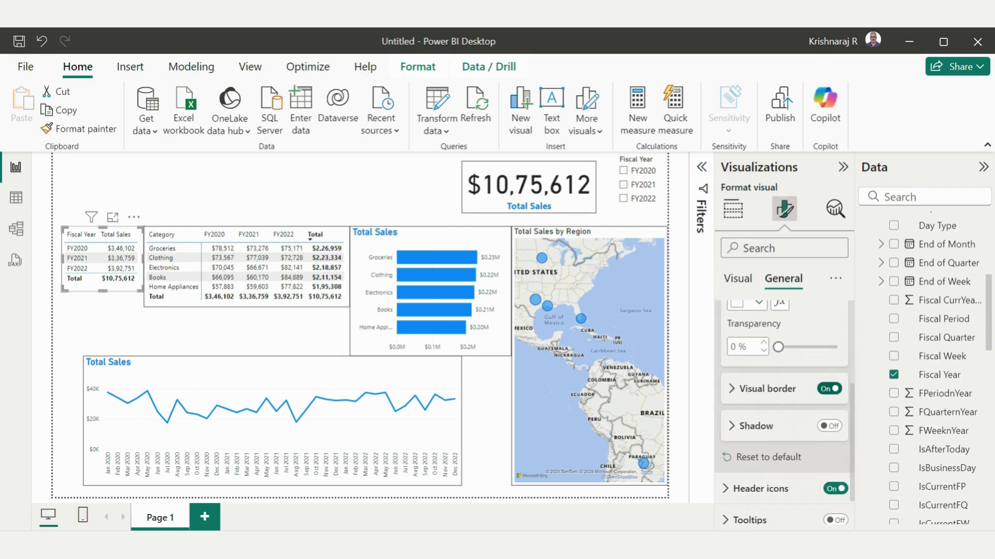
left_click(829, 388)
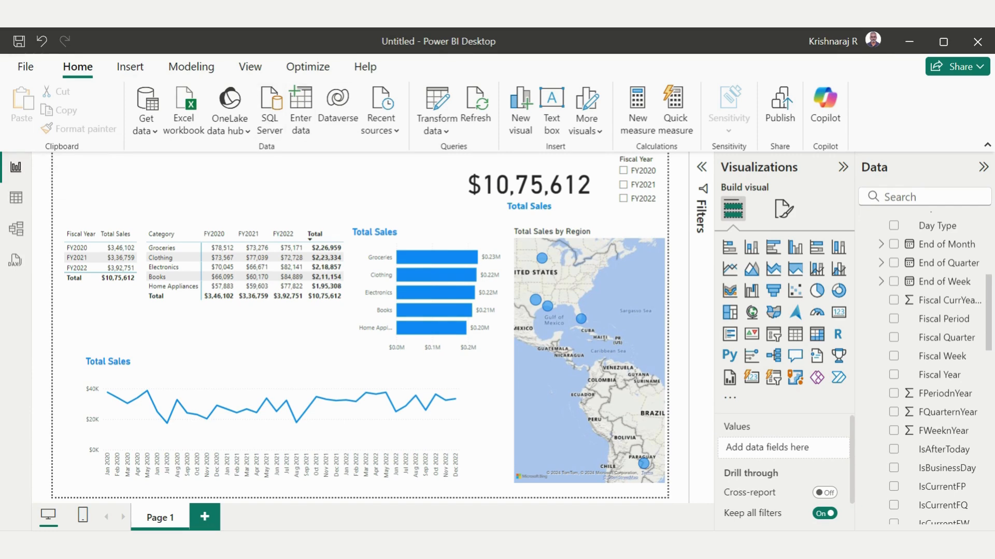
- Insert a text box above the fiscal-year table with the heading Sales Dashboard
left_click(130, 67)
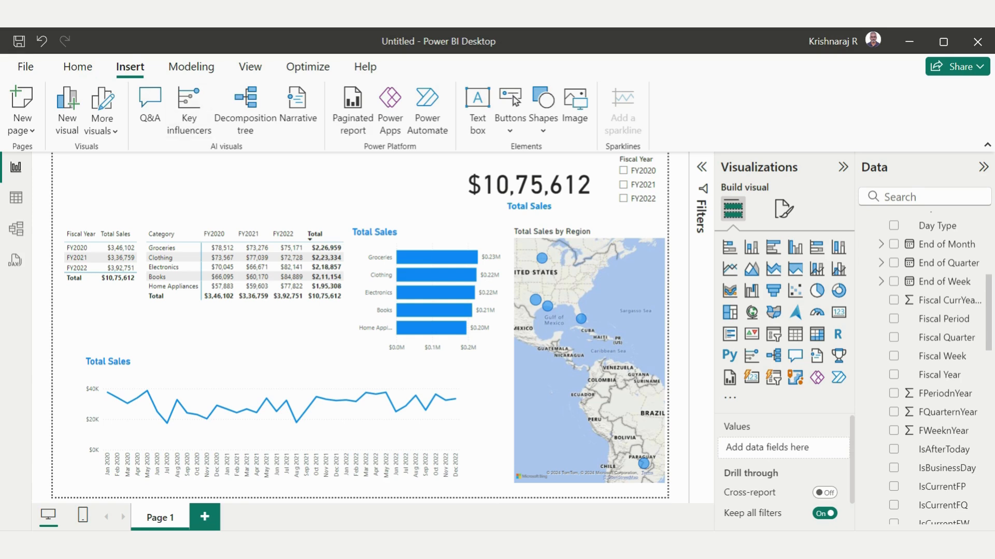
left_click(477, 110)
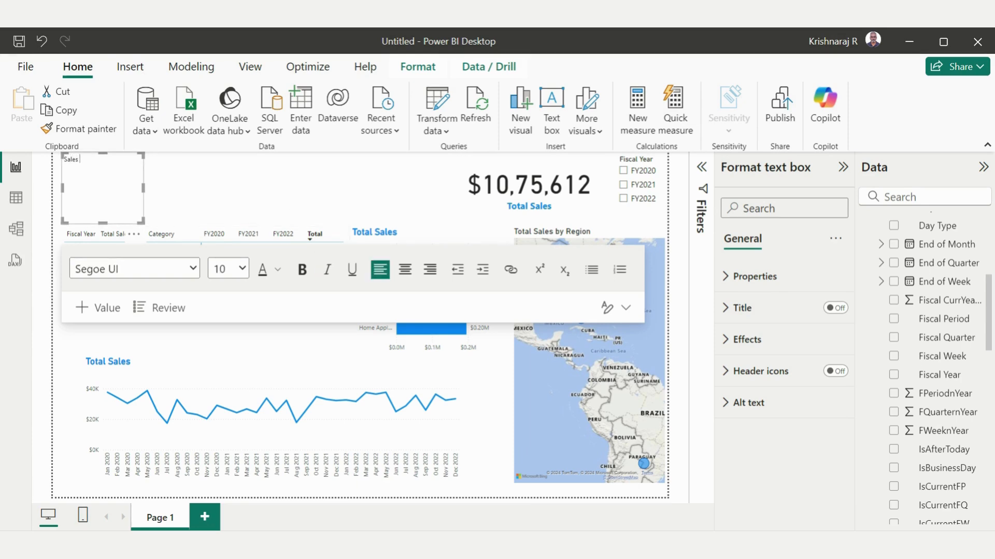
type("Dashboard")
- Format the whole Sales Dashboard heading as bold with font size 42
key("ctrl+a")
left_click(228, 268)
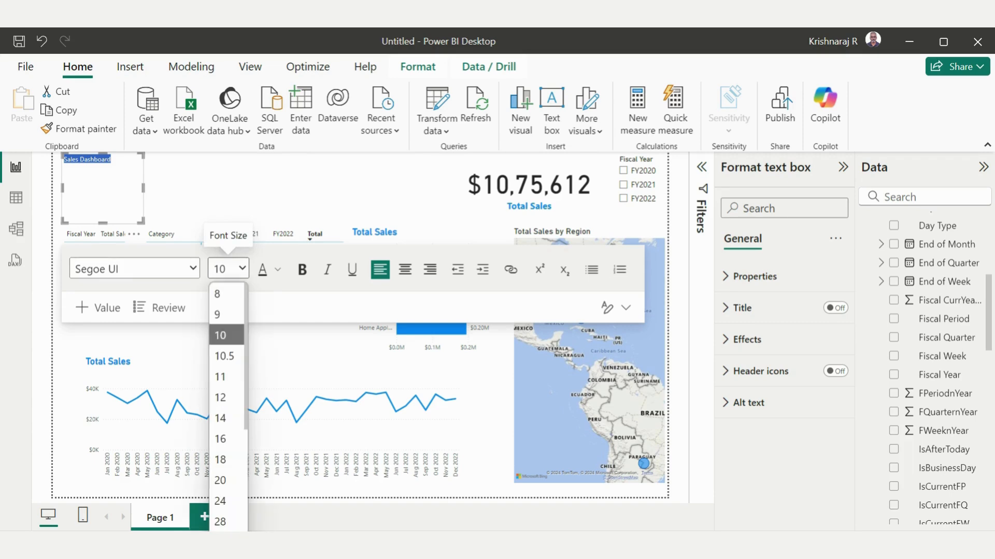
left_click_drag(246, 398, 246, 456)
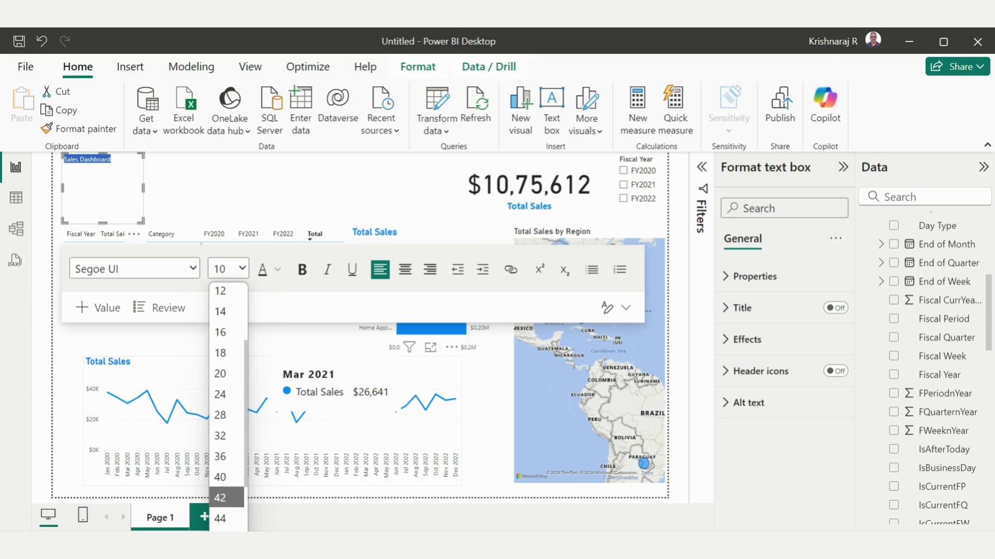
left_click(220, 498)
left_click(327, 269)
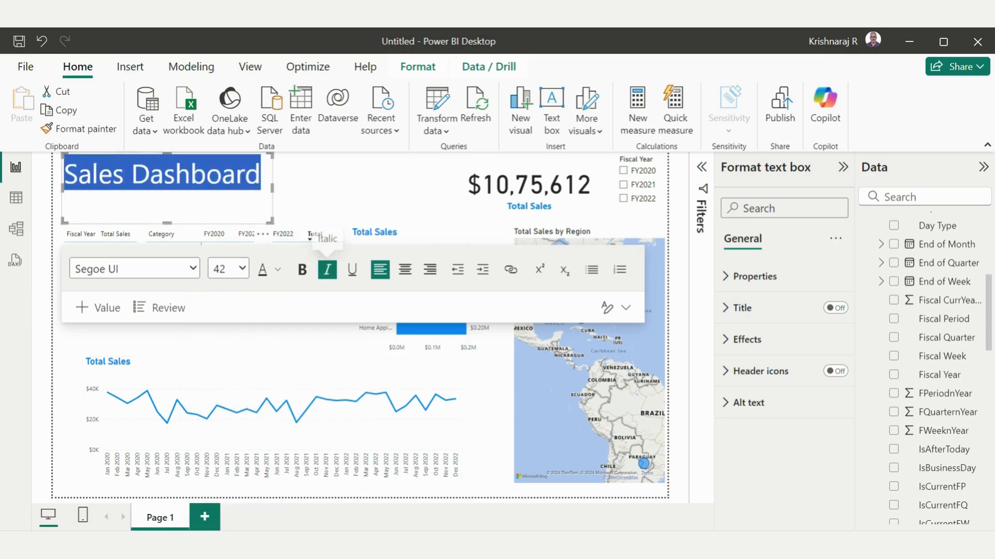
left_click(302, 269)
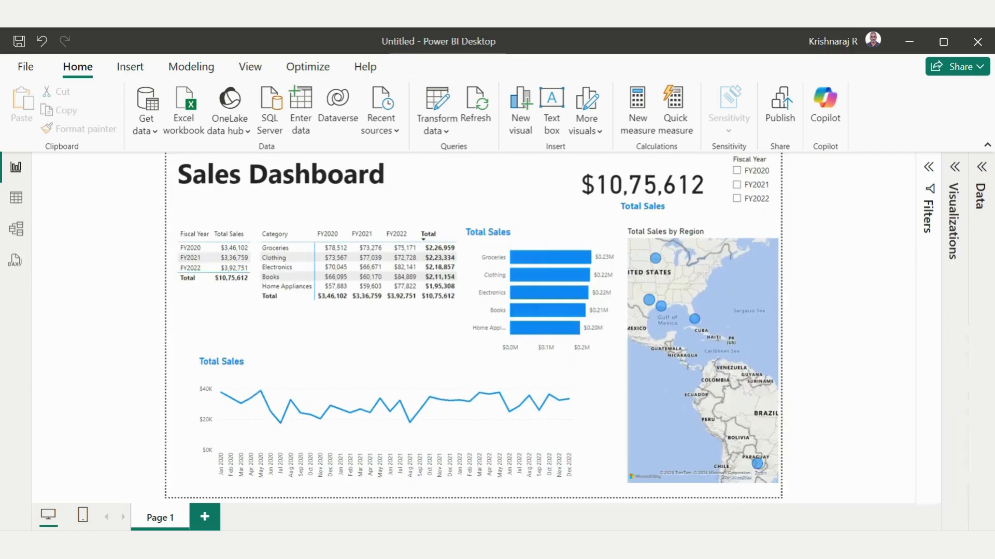